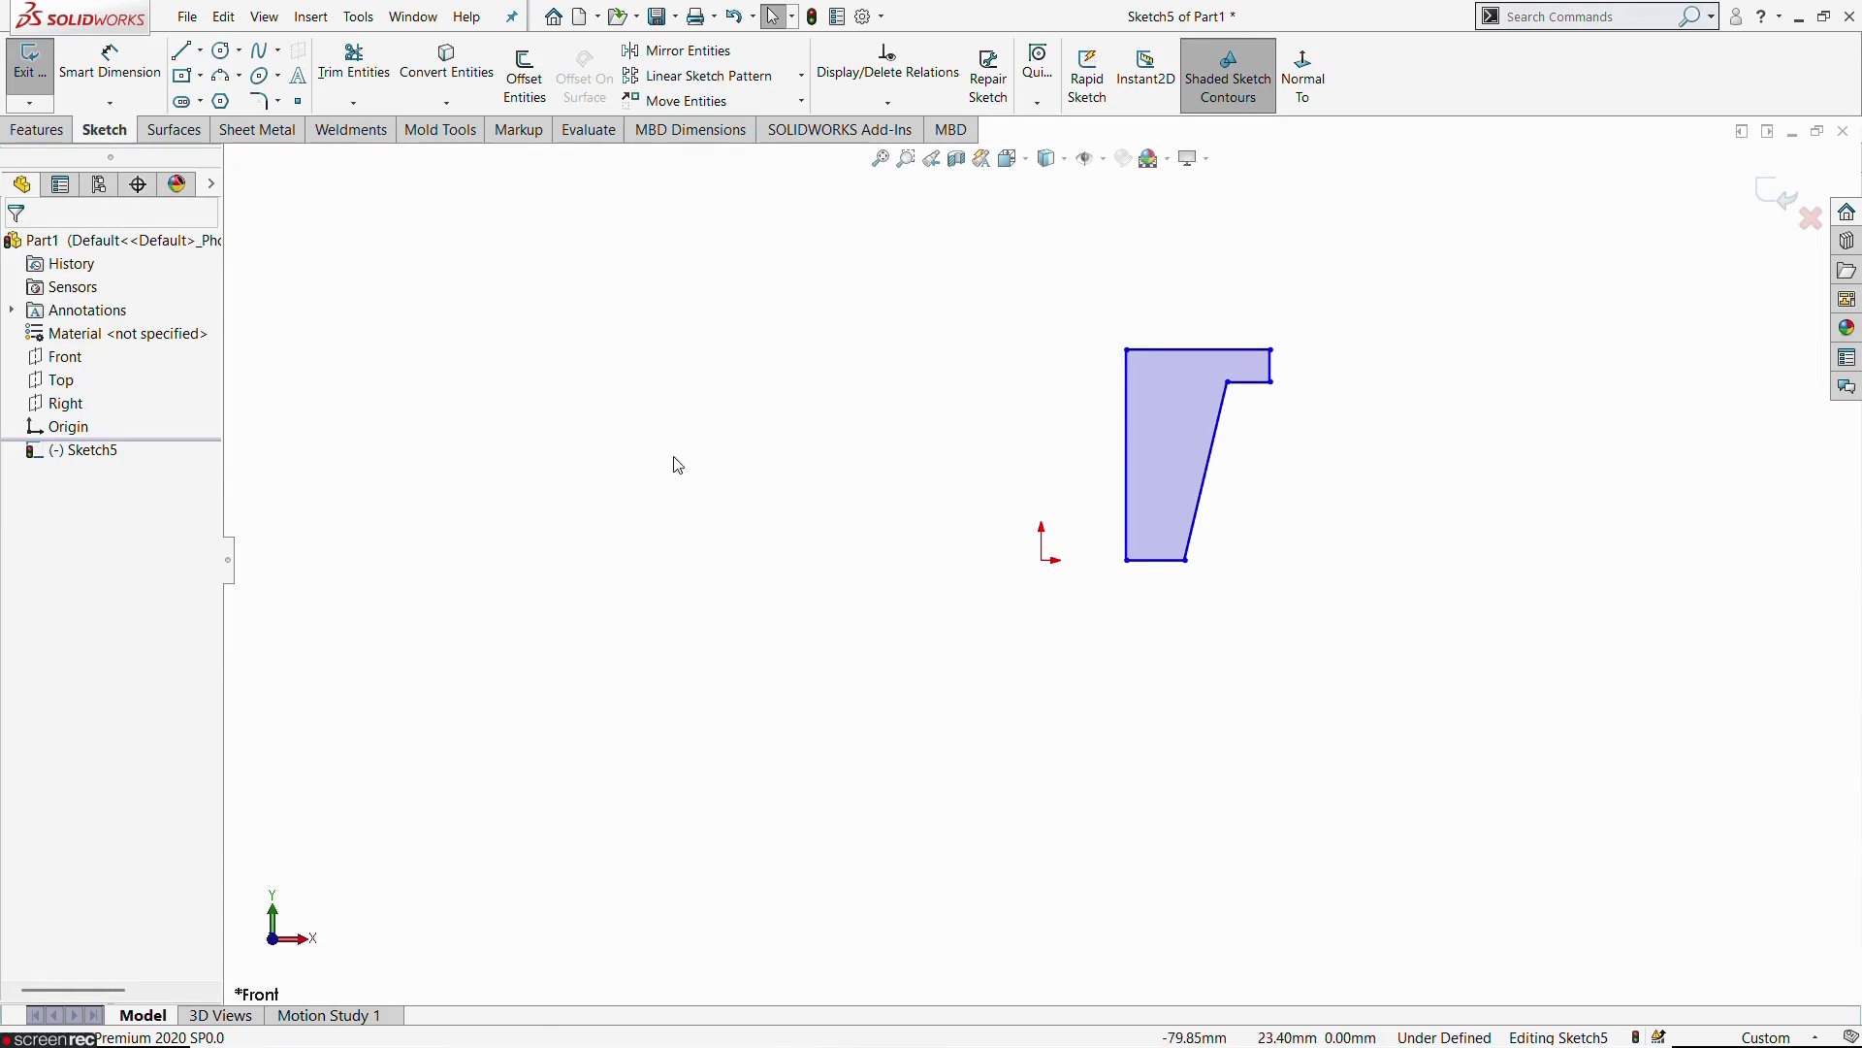
Draw a vertical construction centerline from the origin upward, beside the profile and reaching above its top edge
left_click(199, 50)
left_click(228, 97)
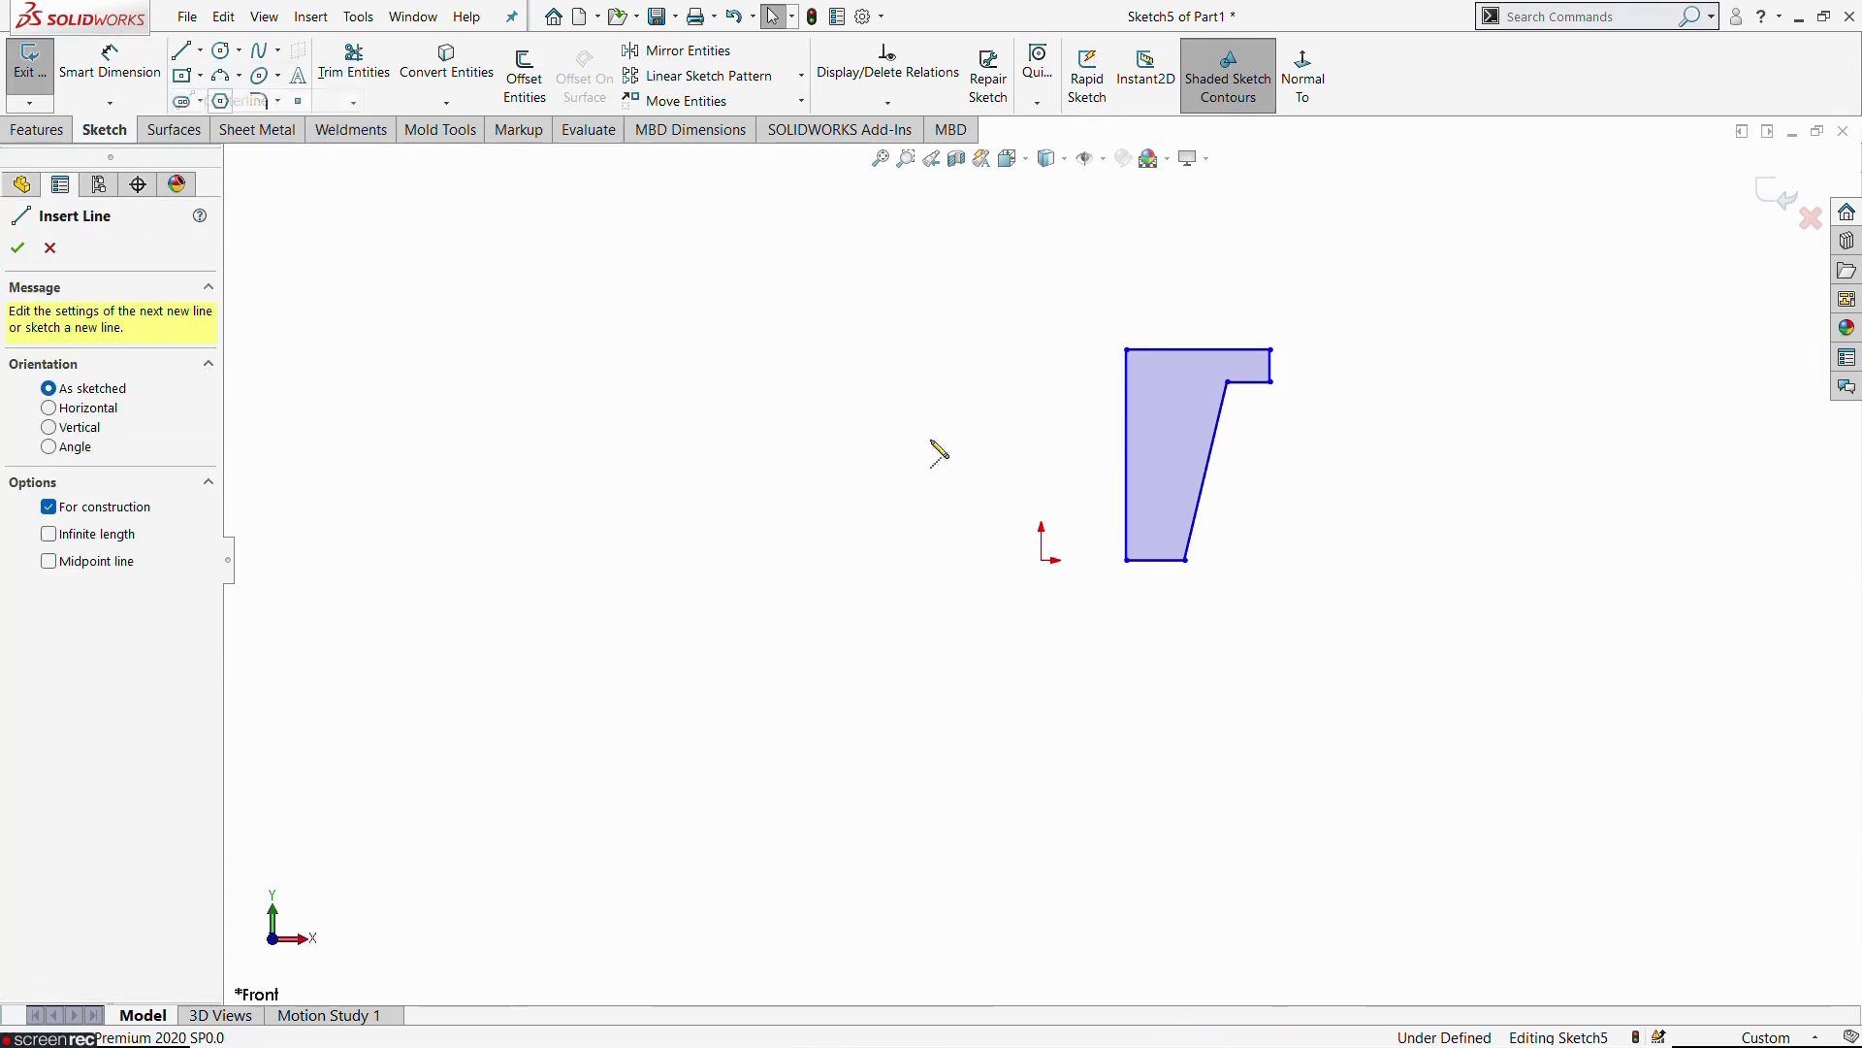
left_click(1043, 560)
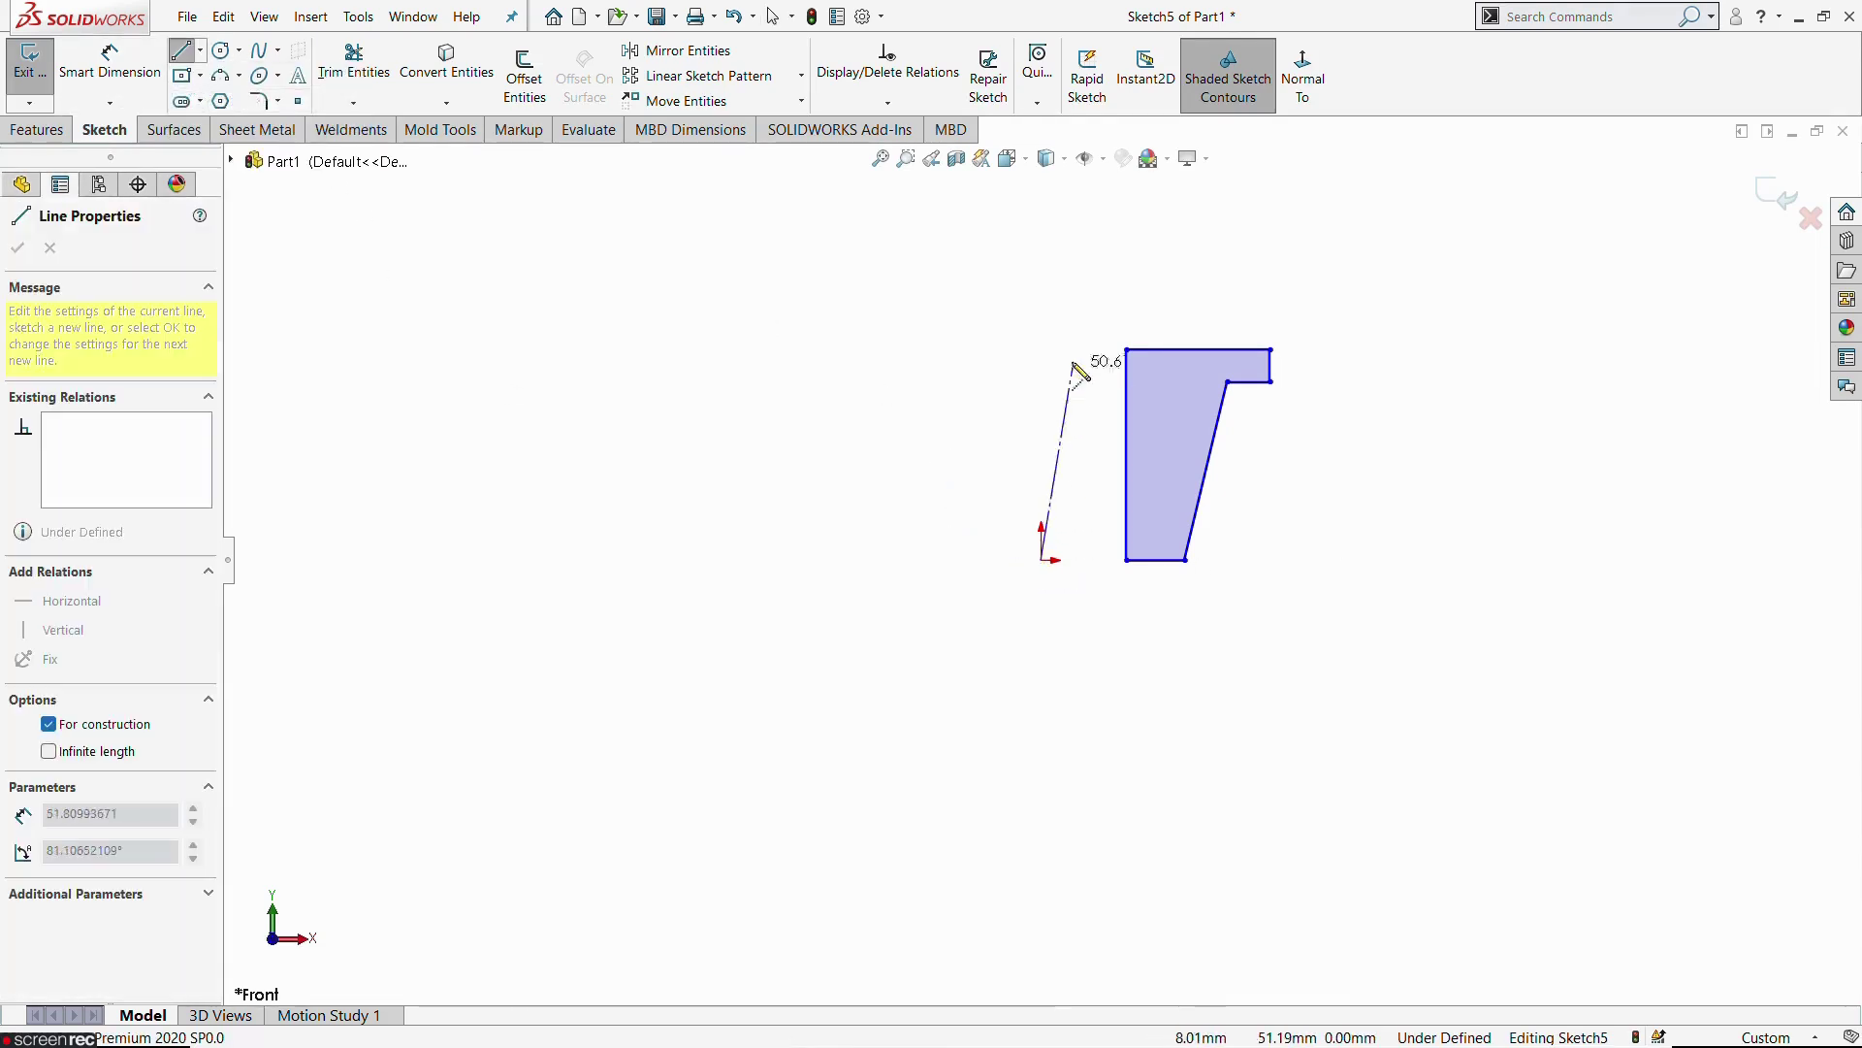
left_click(1042, 282)
key("Escape")
Dimension the profile's inner vertical edge across the centerline as a 40 mm diameter
left_click(110, 60)
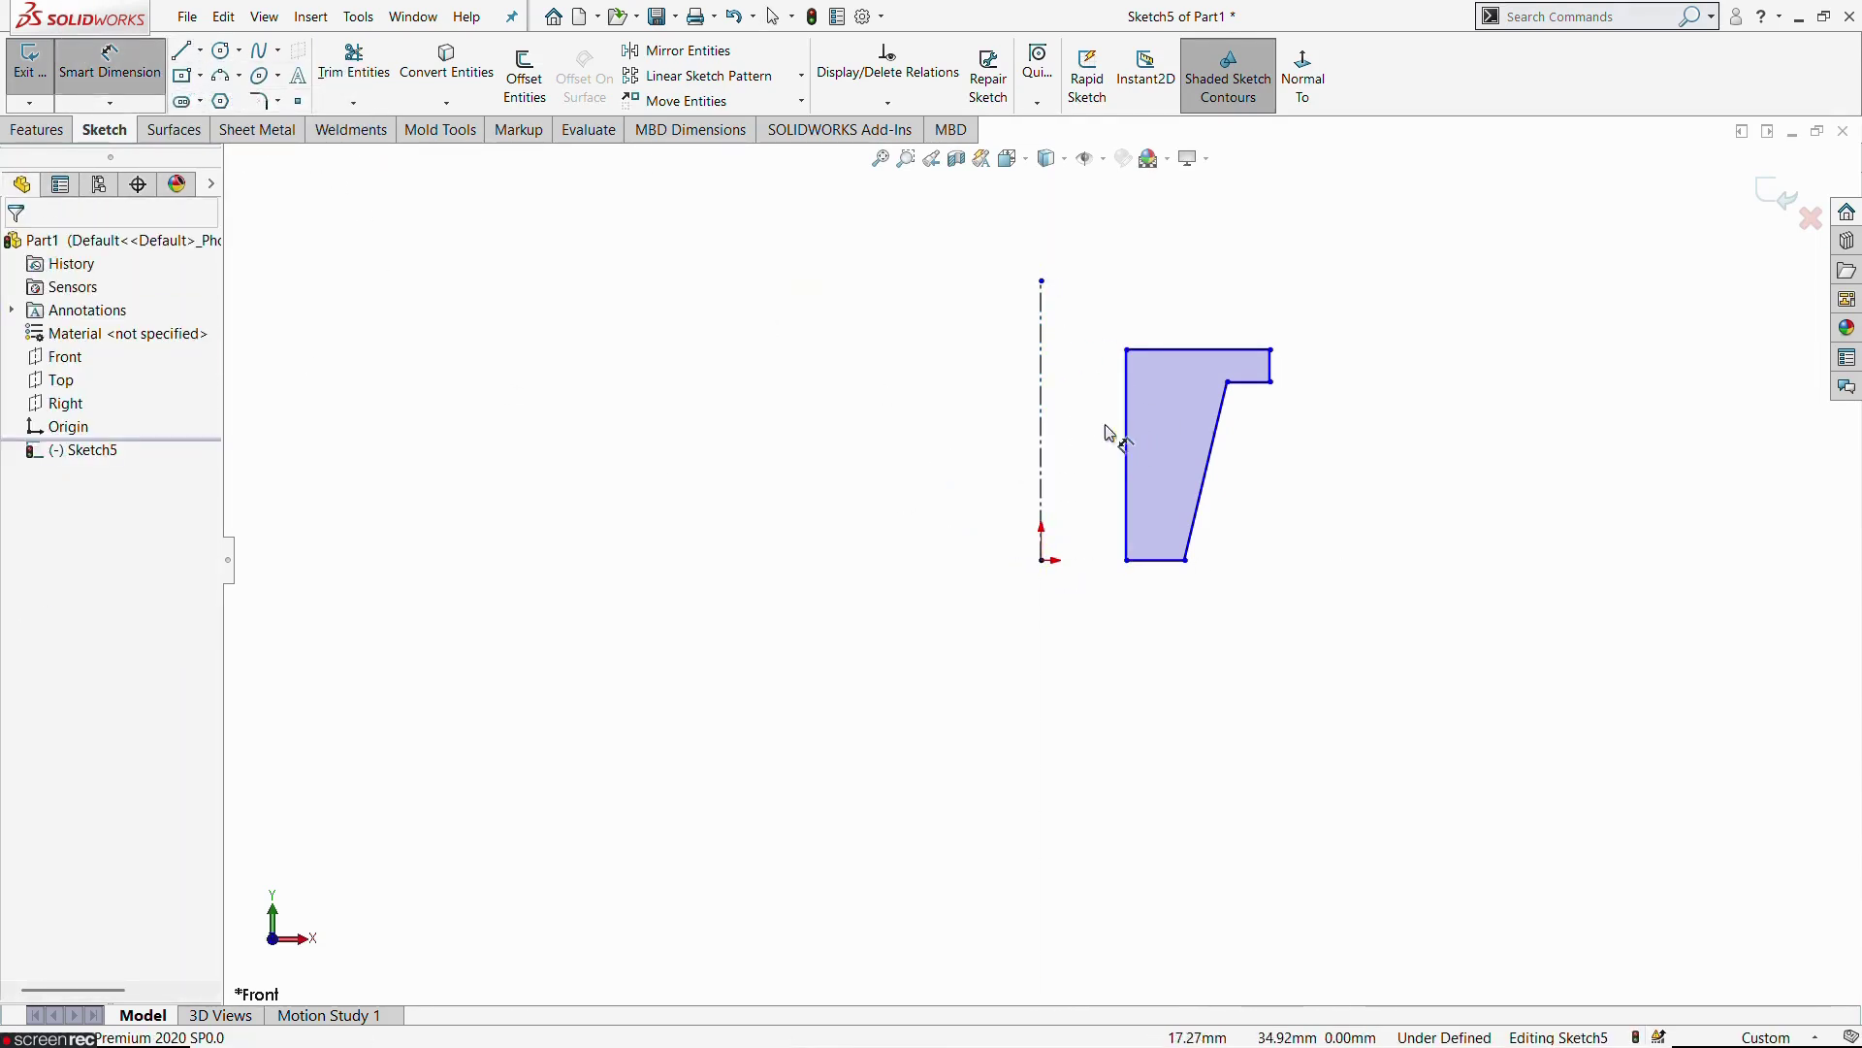
left_click(1043, 417)
left_click(1126, 466)
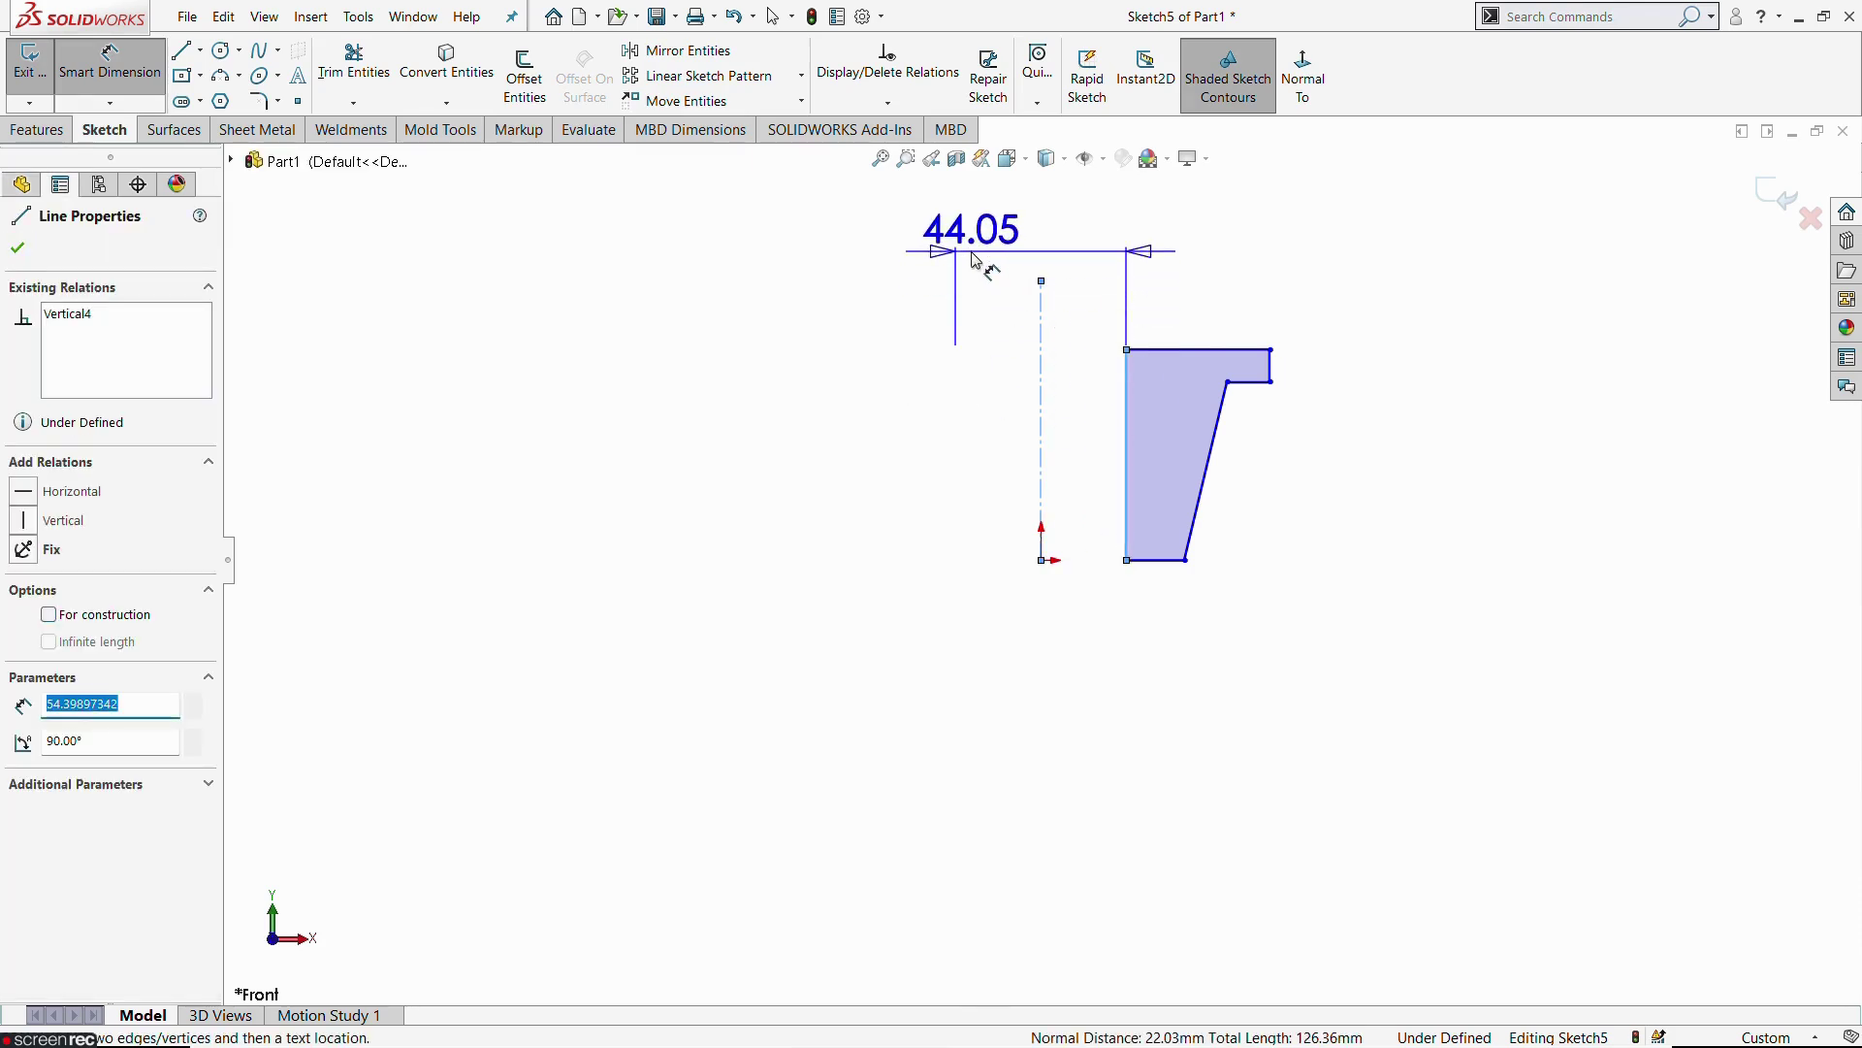
left_click(975, 260)
type("40")
key("Return")
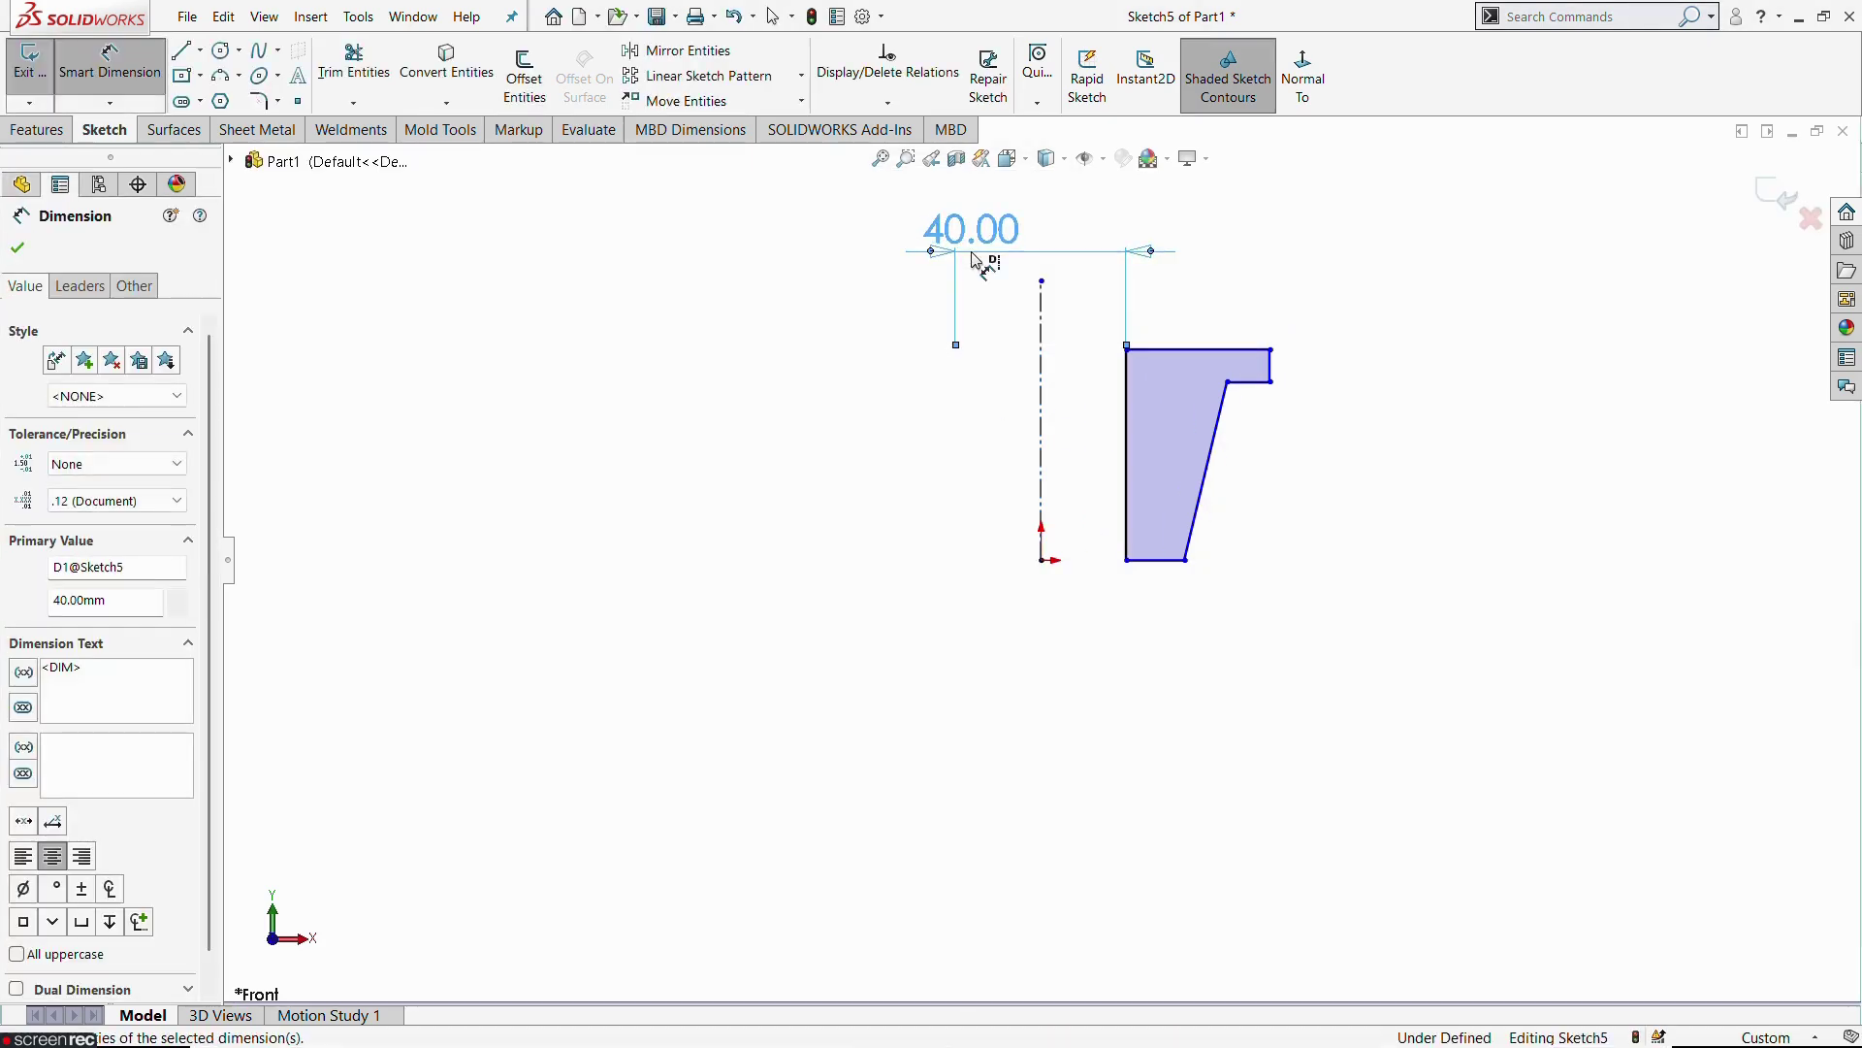
Dimension the profile's lower outer corner across the centerline as a 68 mm diameter
left_click(1186, 561)
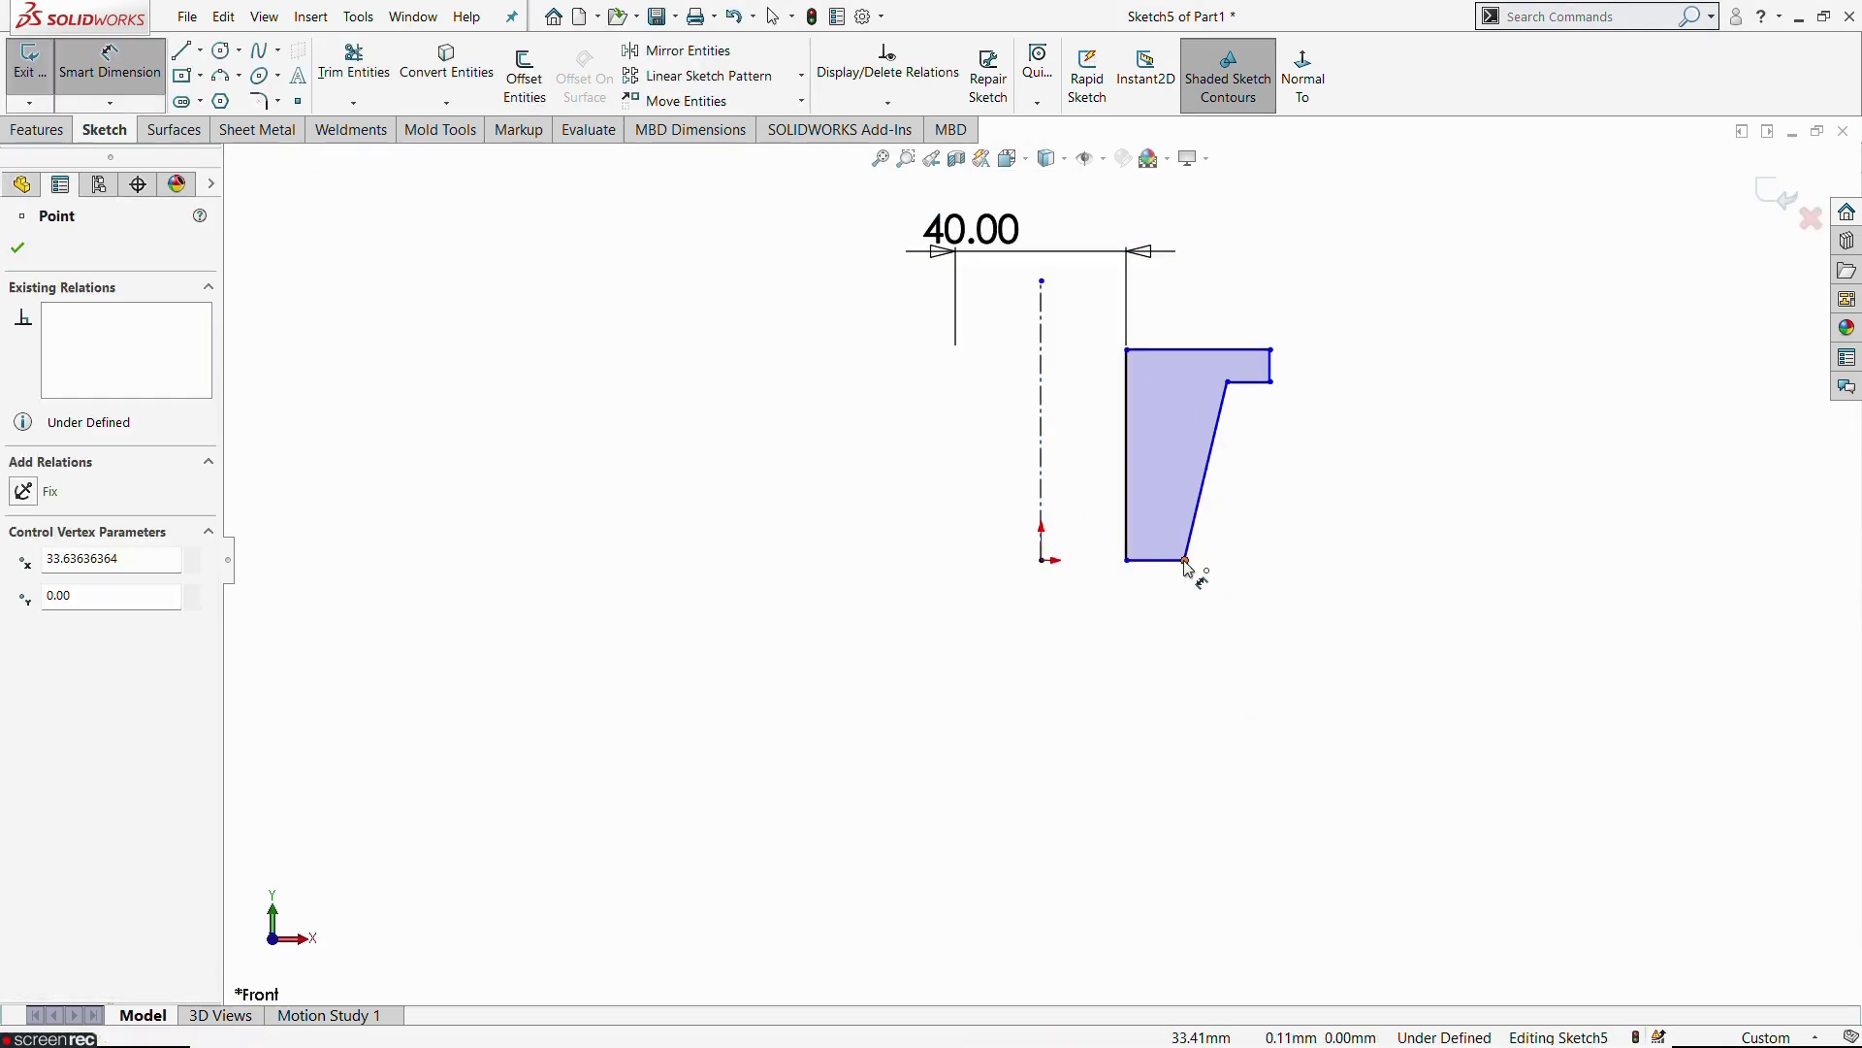
left_click(1042, 538)
left_click(981, 718)
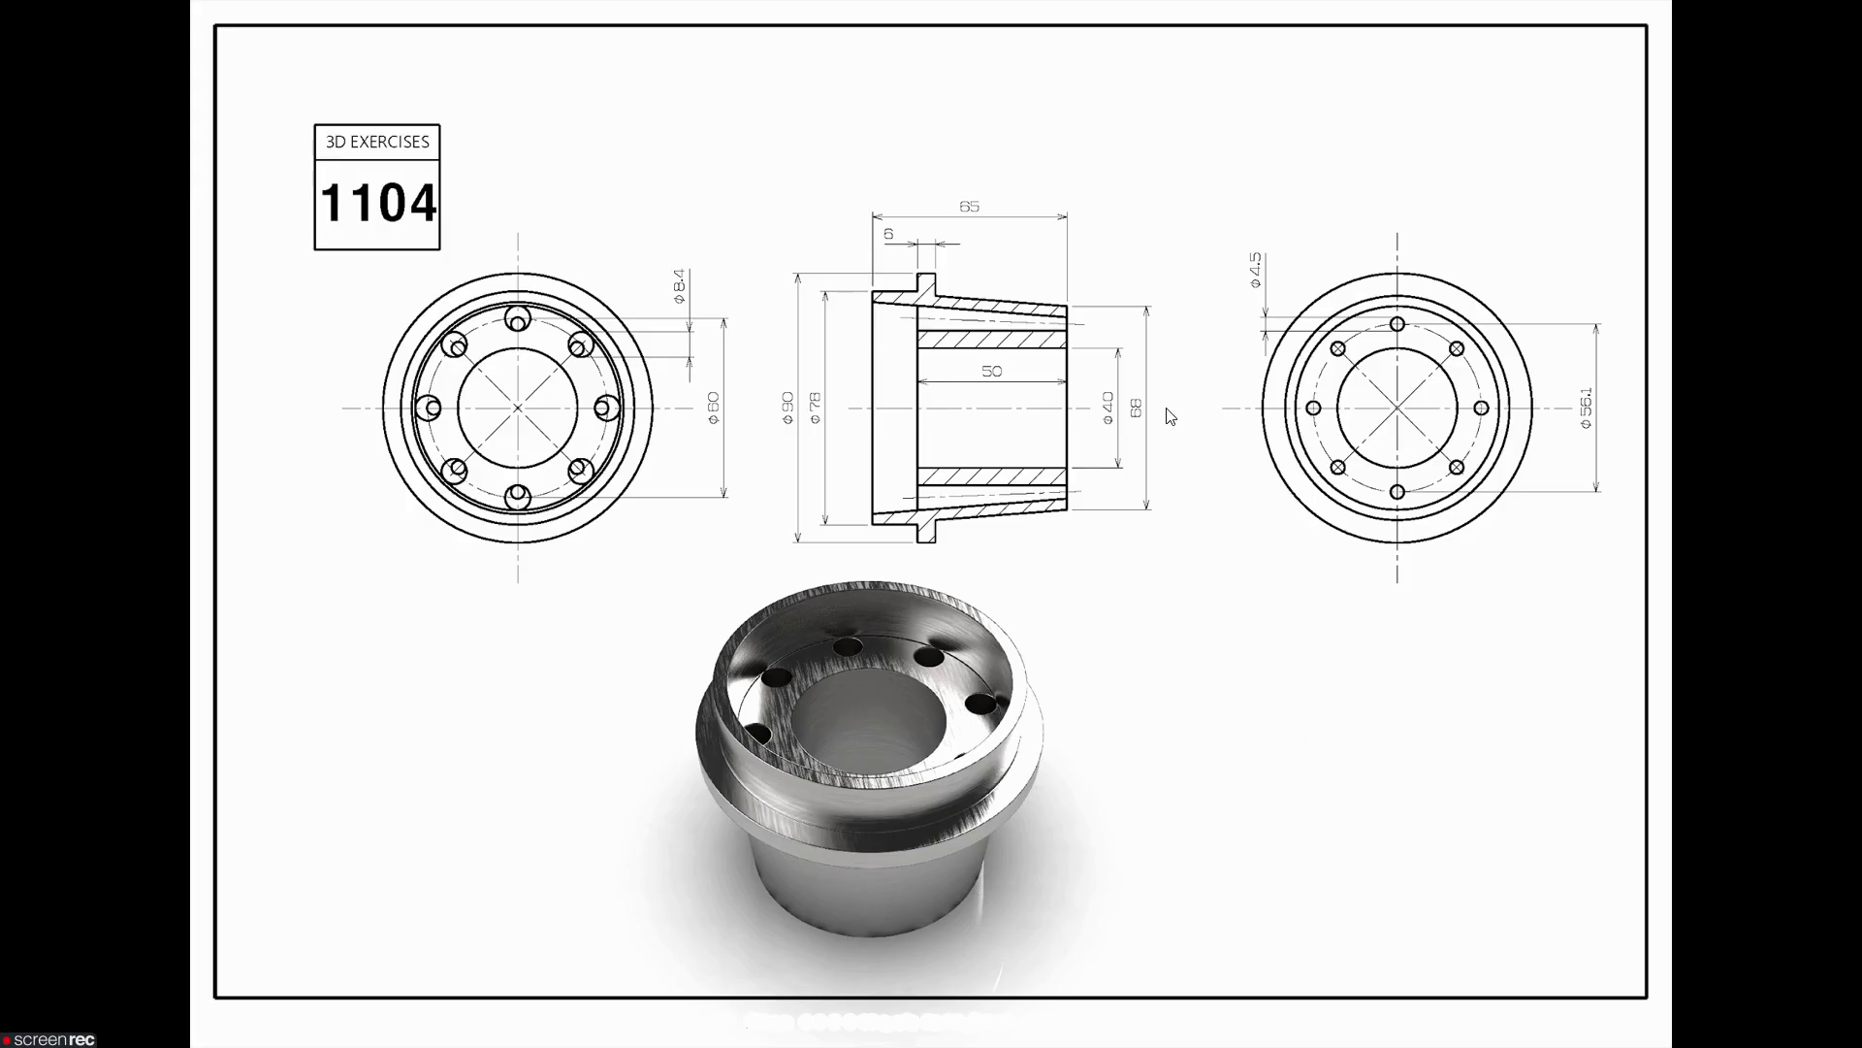
key("alt+Tab")
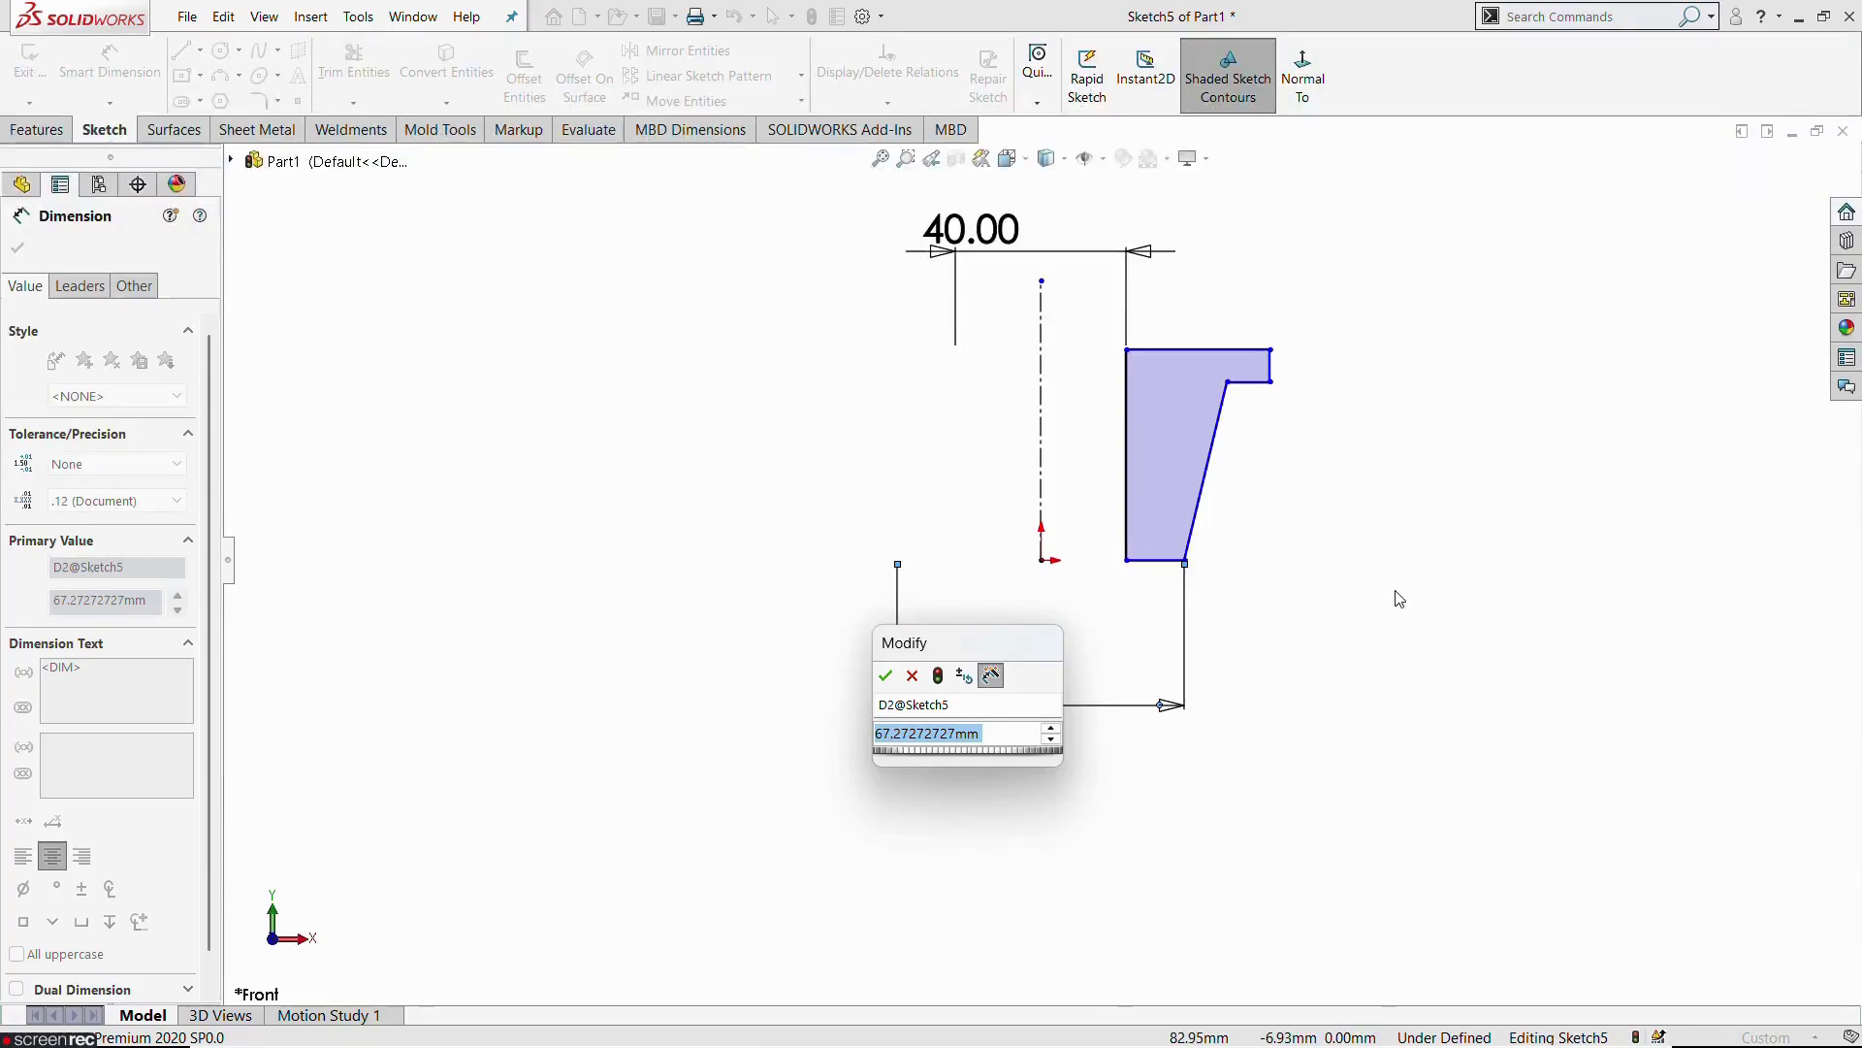
type("68")
key("Return")
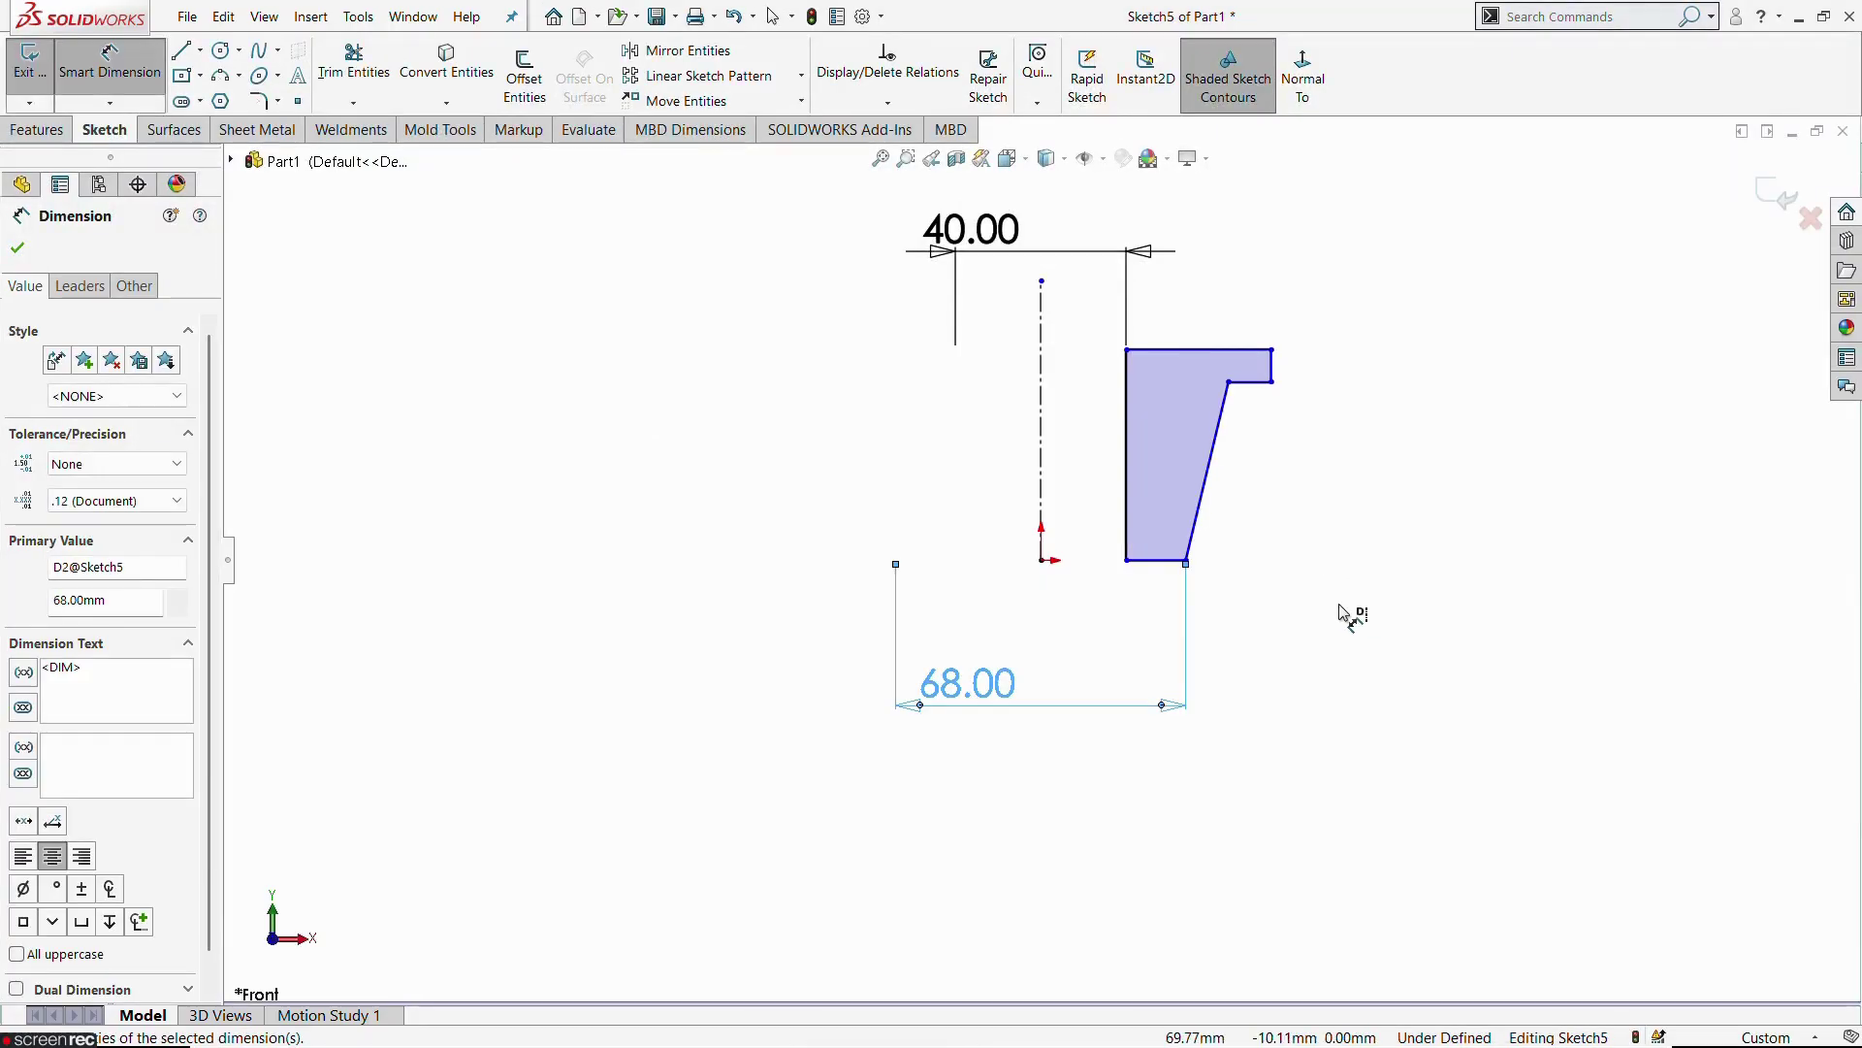
left_click(1353, 614)
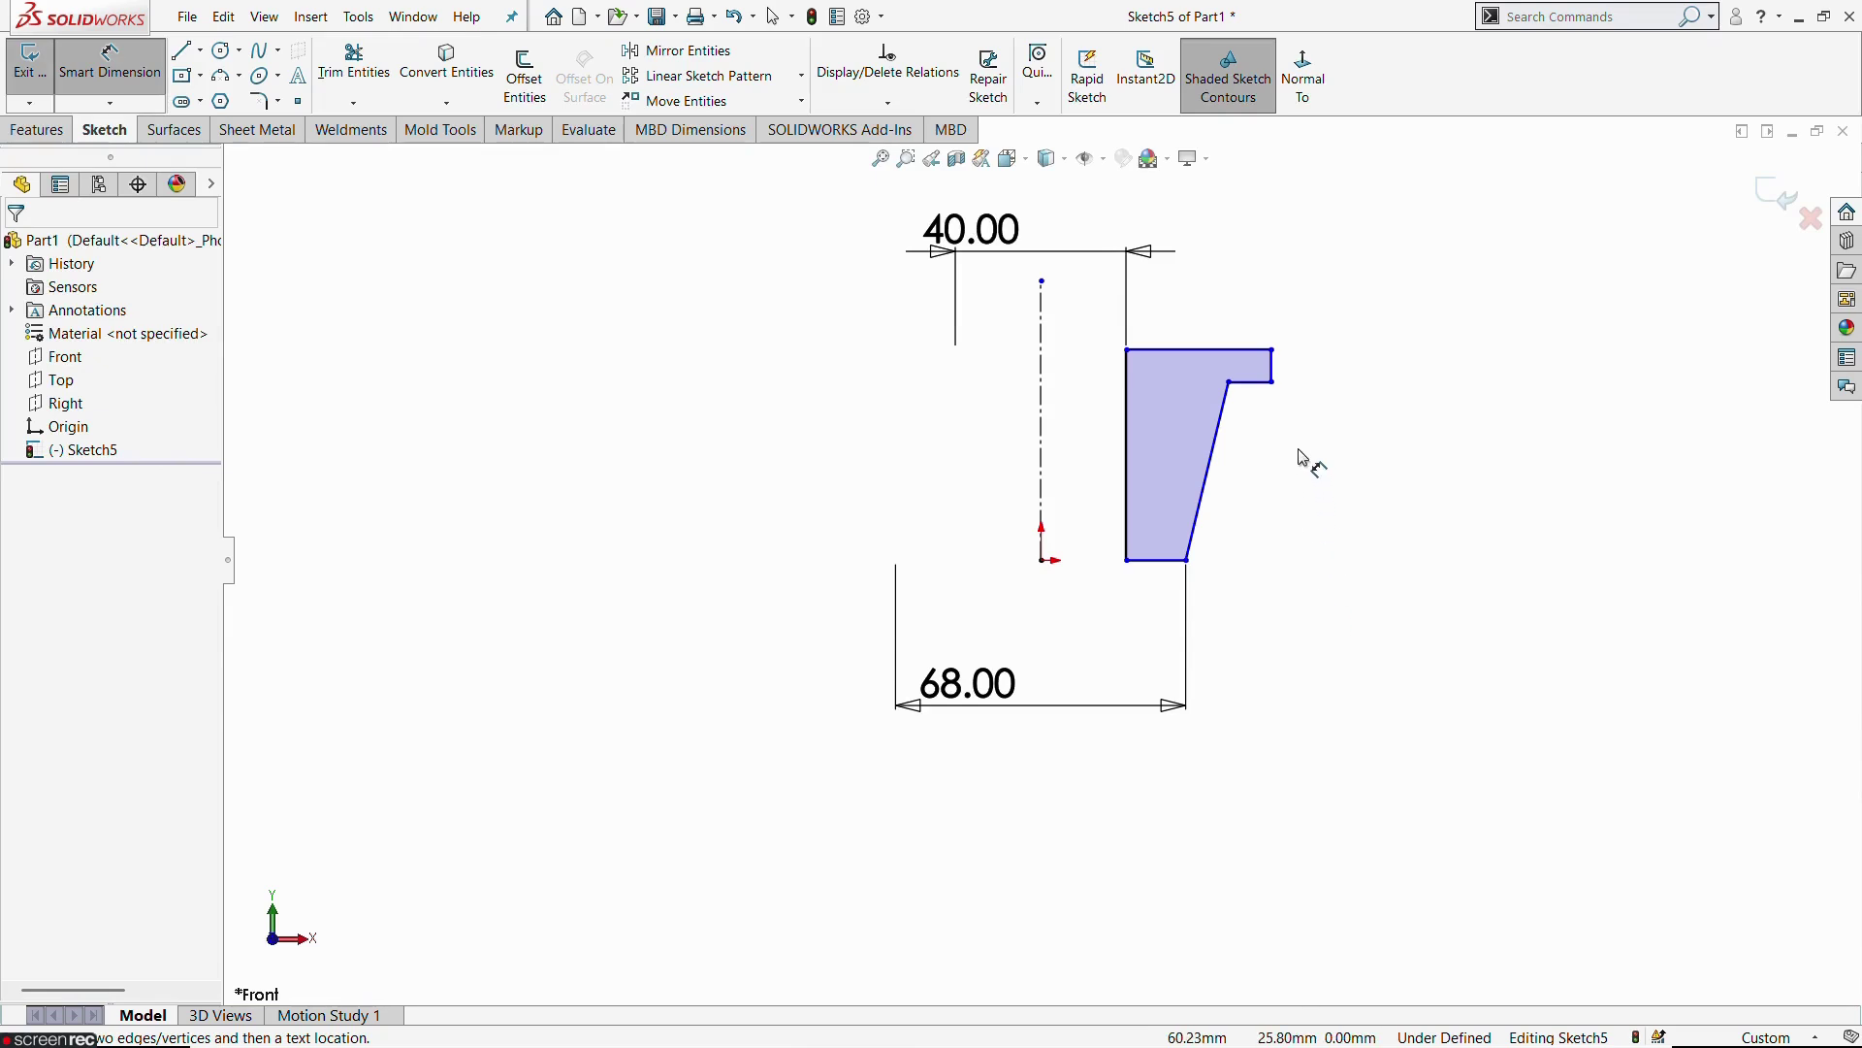
Dimension the flange's upper outer corner across the centerline as a 90 mm diameter
left_click(1273, 351)
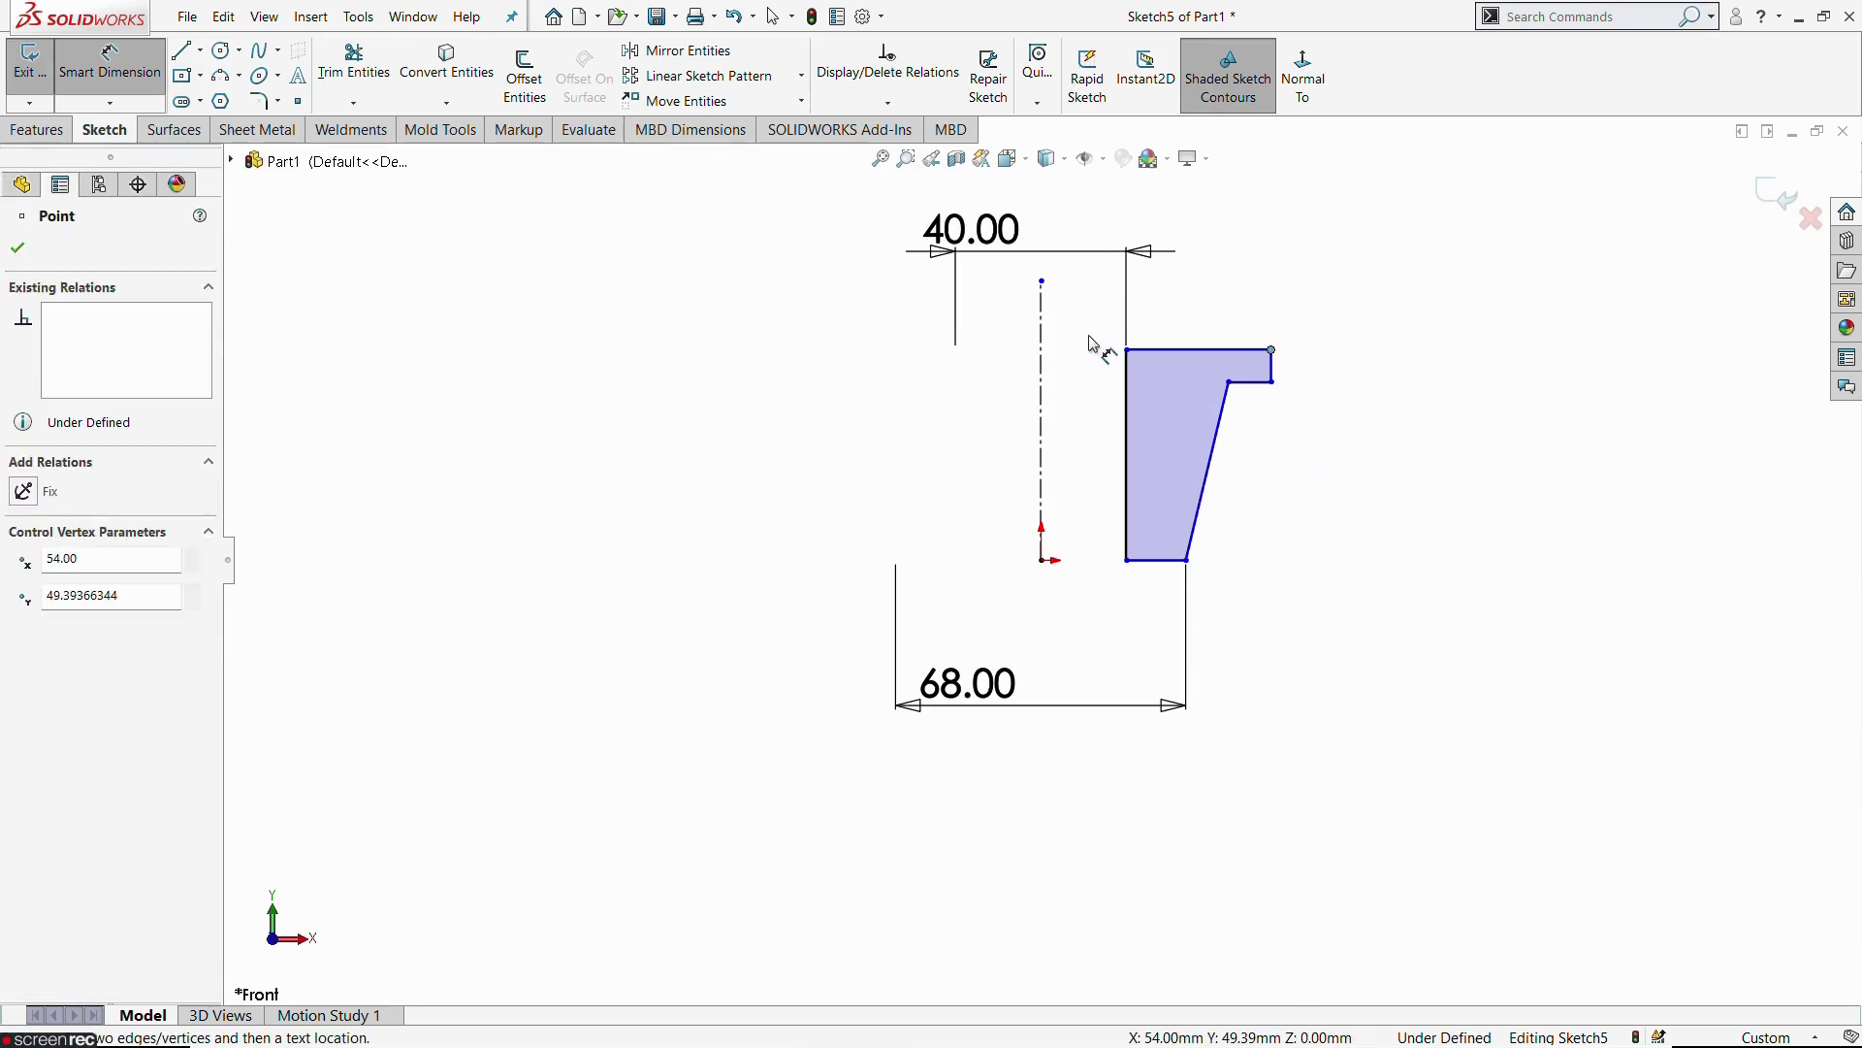
left_click(1044, 354)
left_click(965, 248)
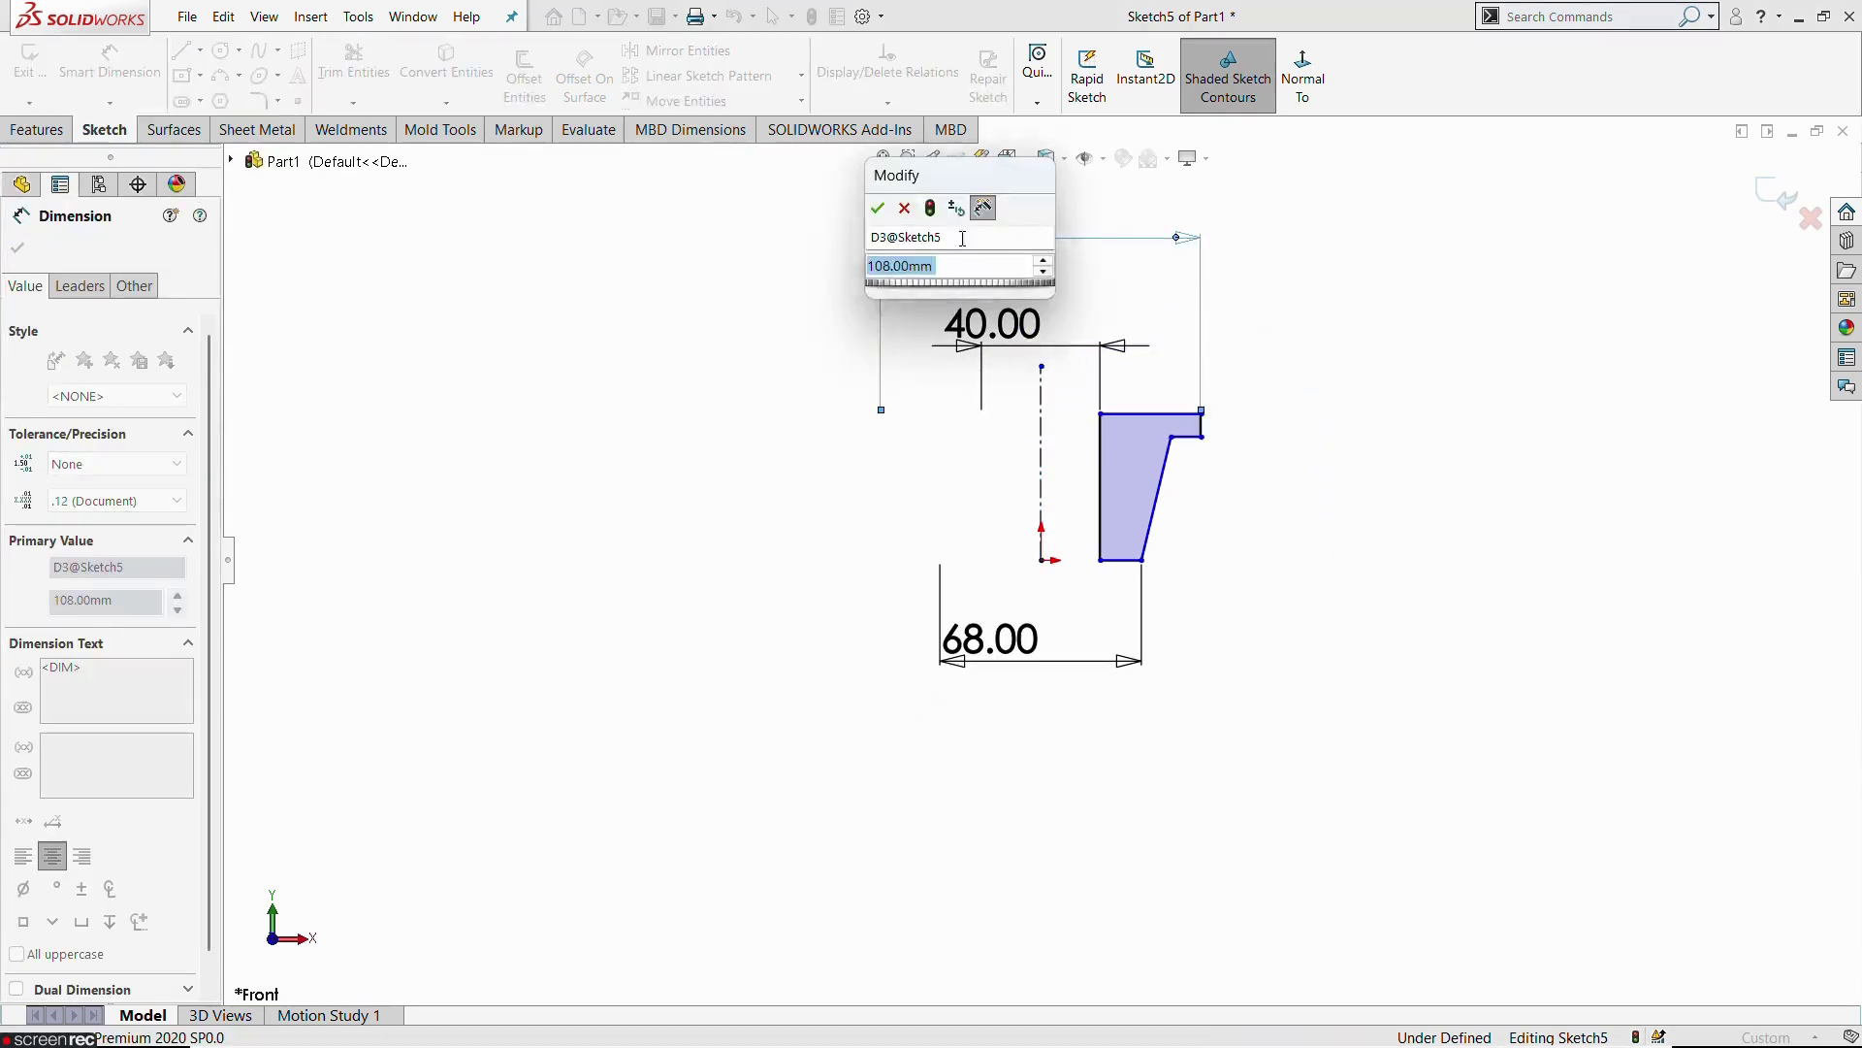
type("90")
key("Return")
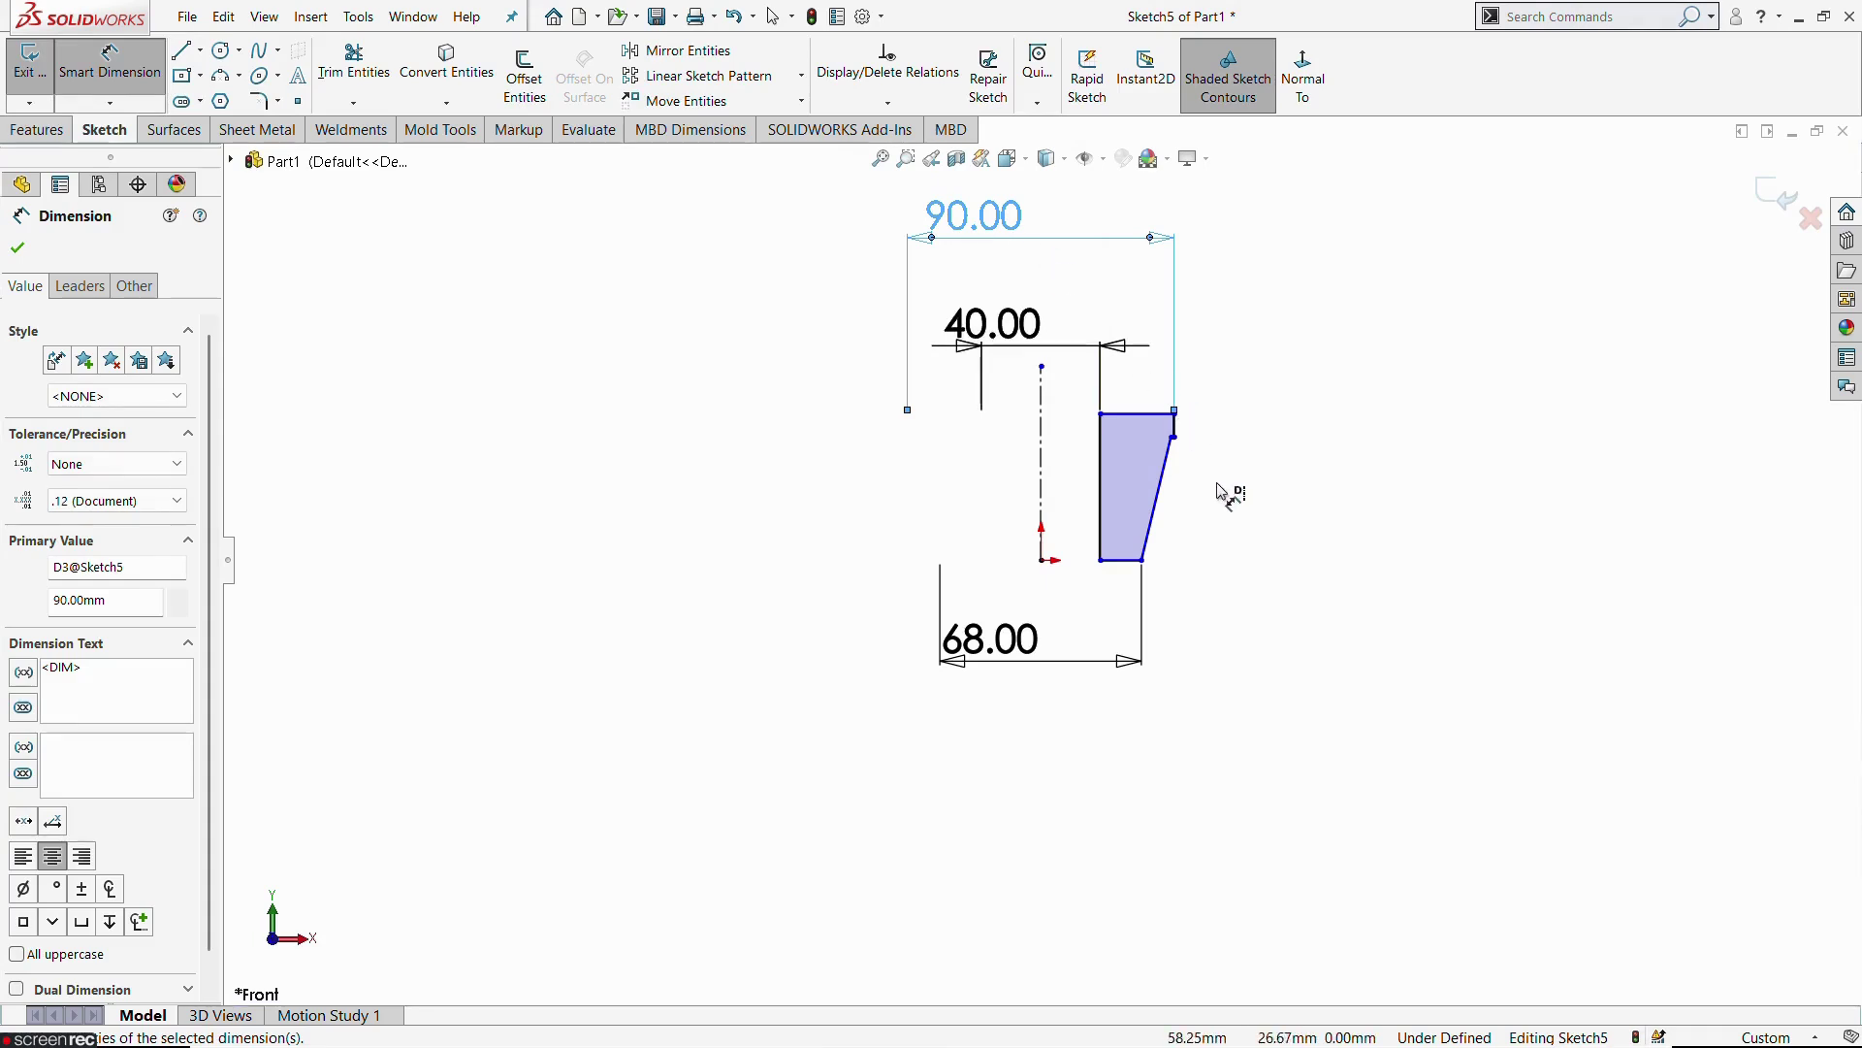
left_click(1222, 488)
Dimension the height of the profile's inner vertical edge as 50 mm
scroll(1164, 461, "down", 3)
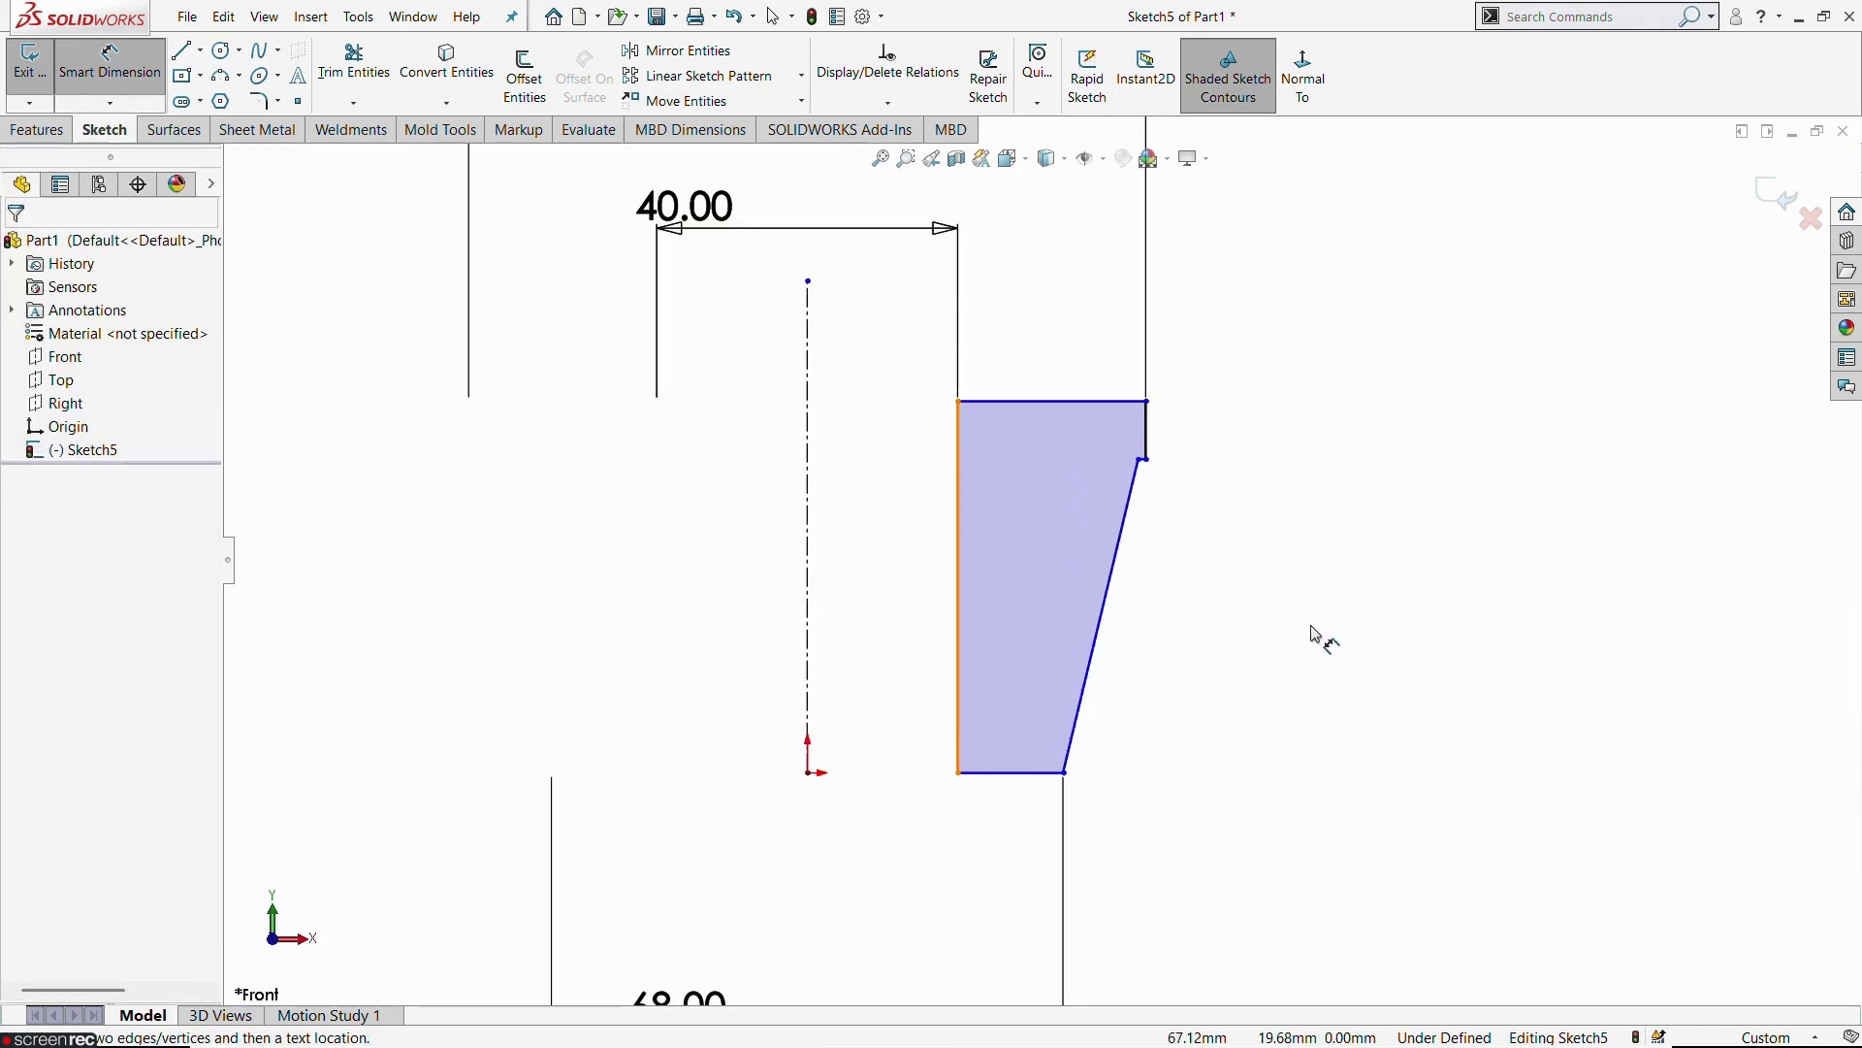
left_click(967, 516)
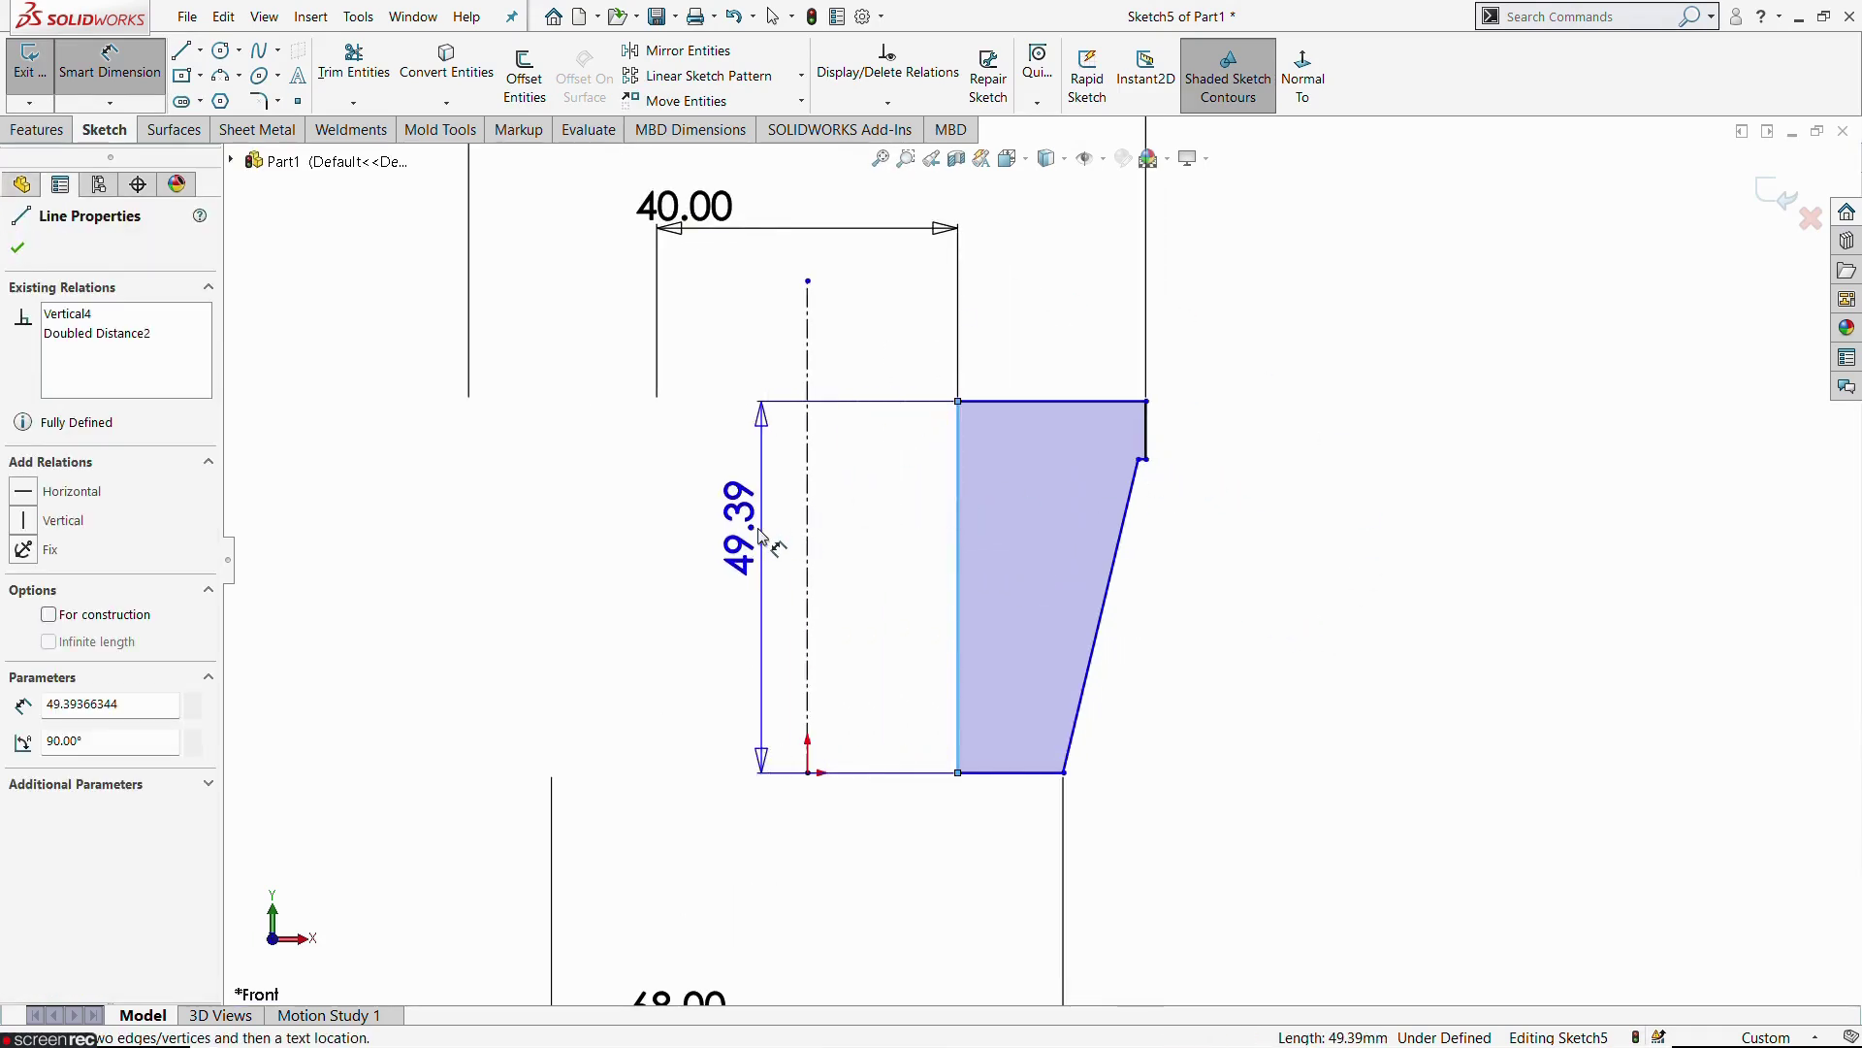
left_click(726, 538)
type("50")
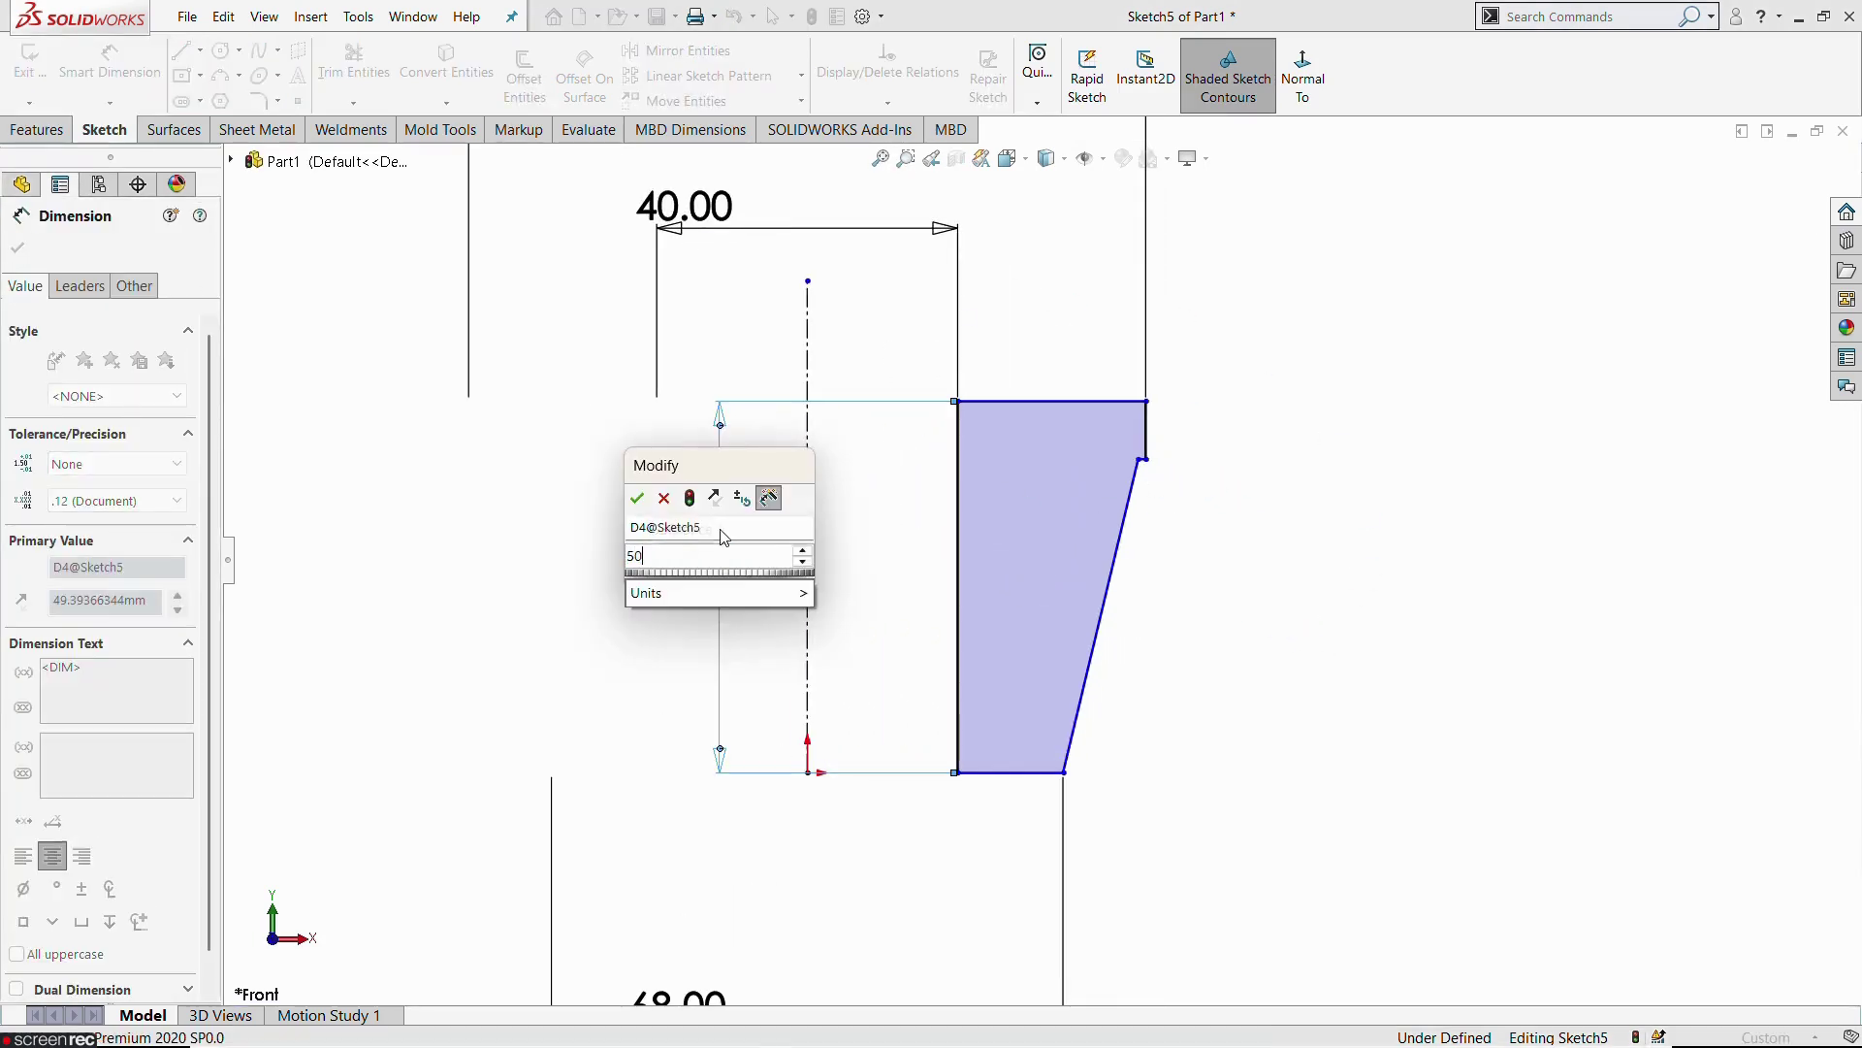
key("Return")
left_click(1261, 676)
Move the corner where the slanted edge meets the flange inward to about X 37.59 mm, Y 41.57 mm
scroll(1261, 677, "up", 4)
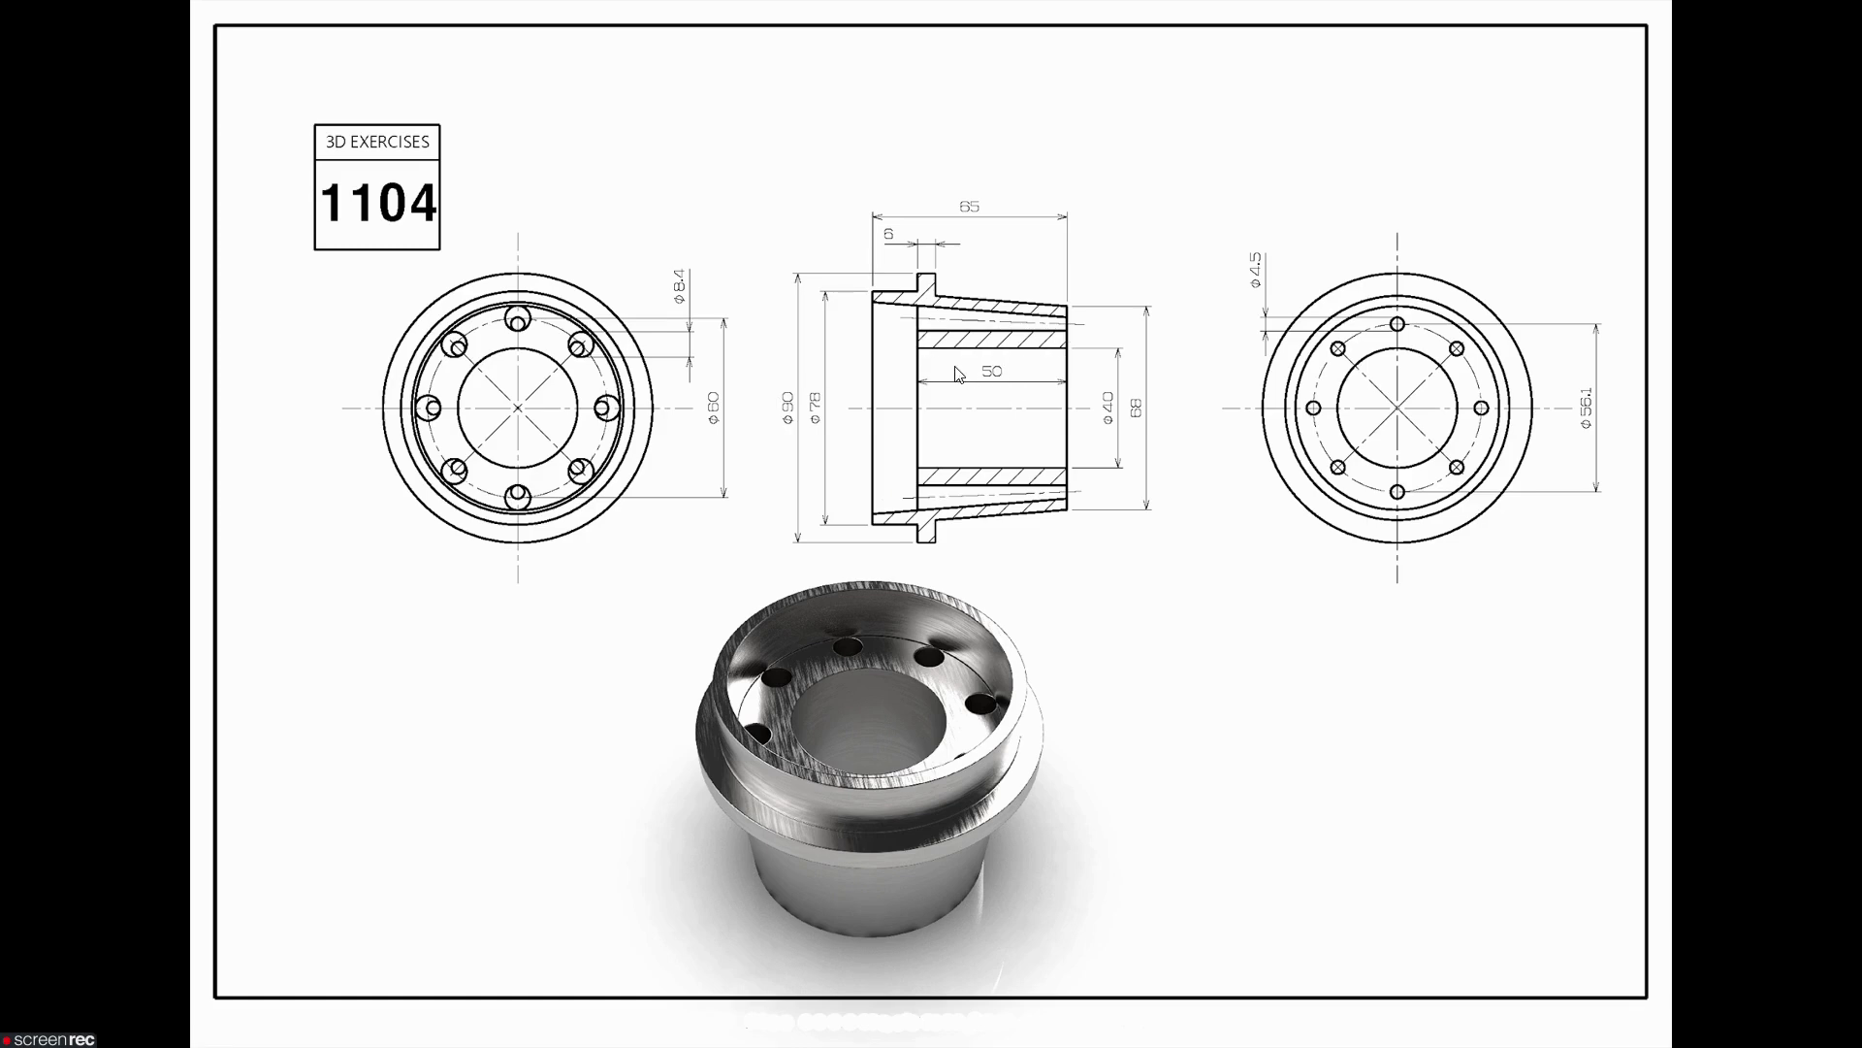
key("alt+Tab")
scroll(1018, 572, "up", 2)
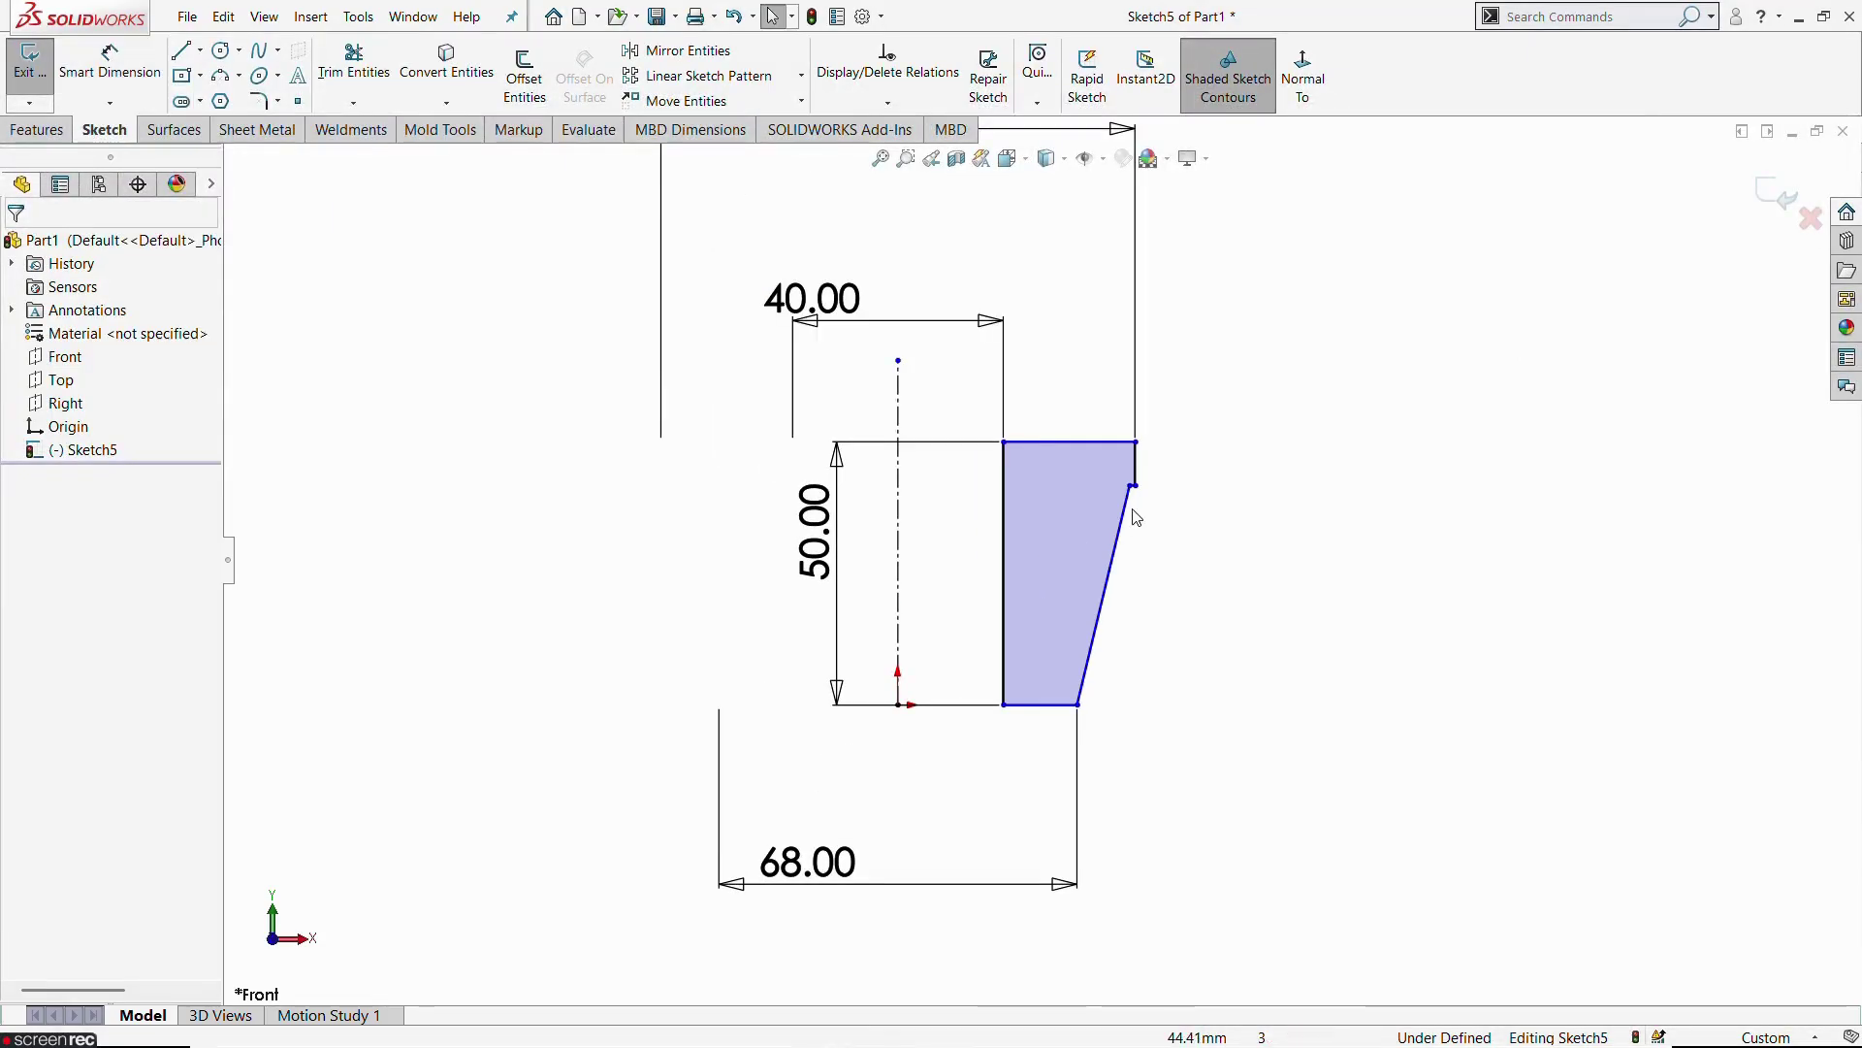
mouse_move(1130, 486)
left_mouse_down()
mouse_move(1077, 488)
mouse_move(1098, 487)
left_mouse_up()
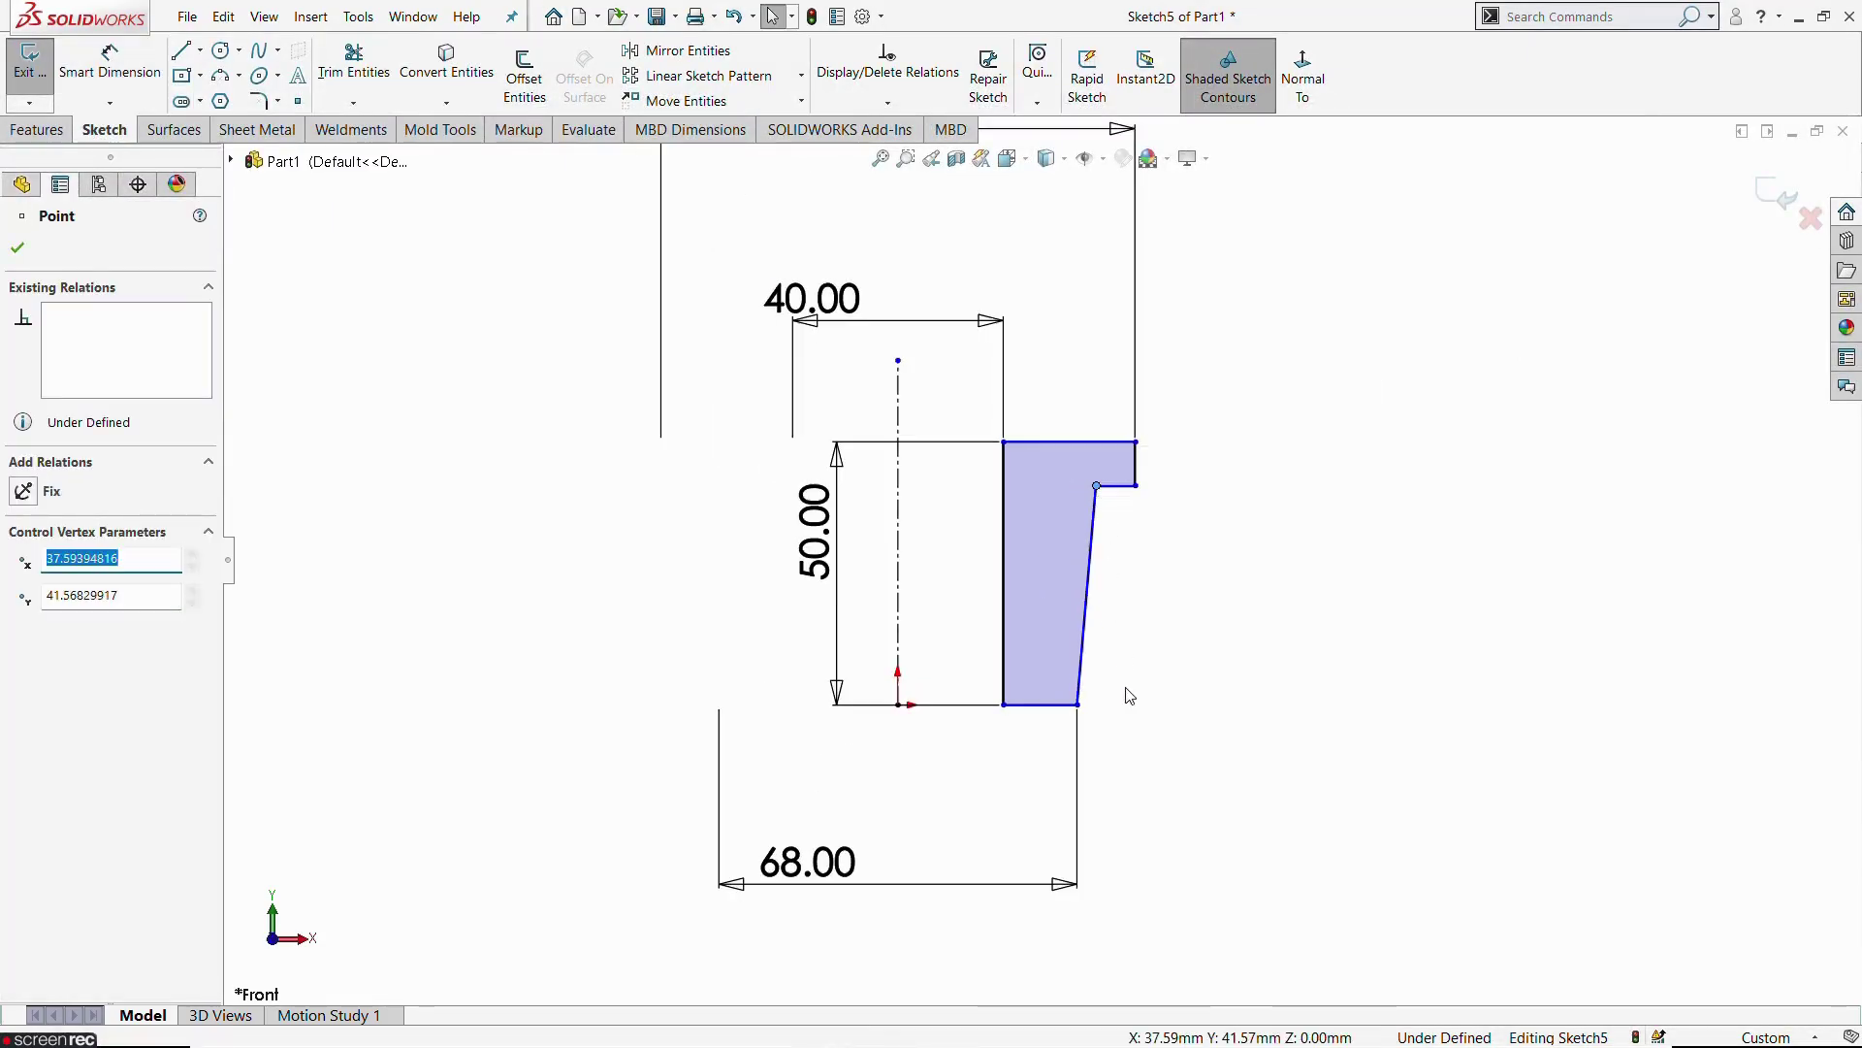
left_click(1127, 691)
Add a Horizontal relation between the profile's lower inner corner and the origin
mouse_move(1079, 705)
left_mouse_down()
mouse_move(1104, 725)
mouse_move(1102, 698)
mouse_move(1110, 730)
left_mouse_up()
left_click(1017, 766)
left_click(1005, 714)
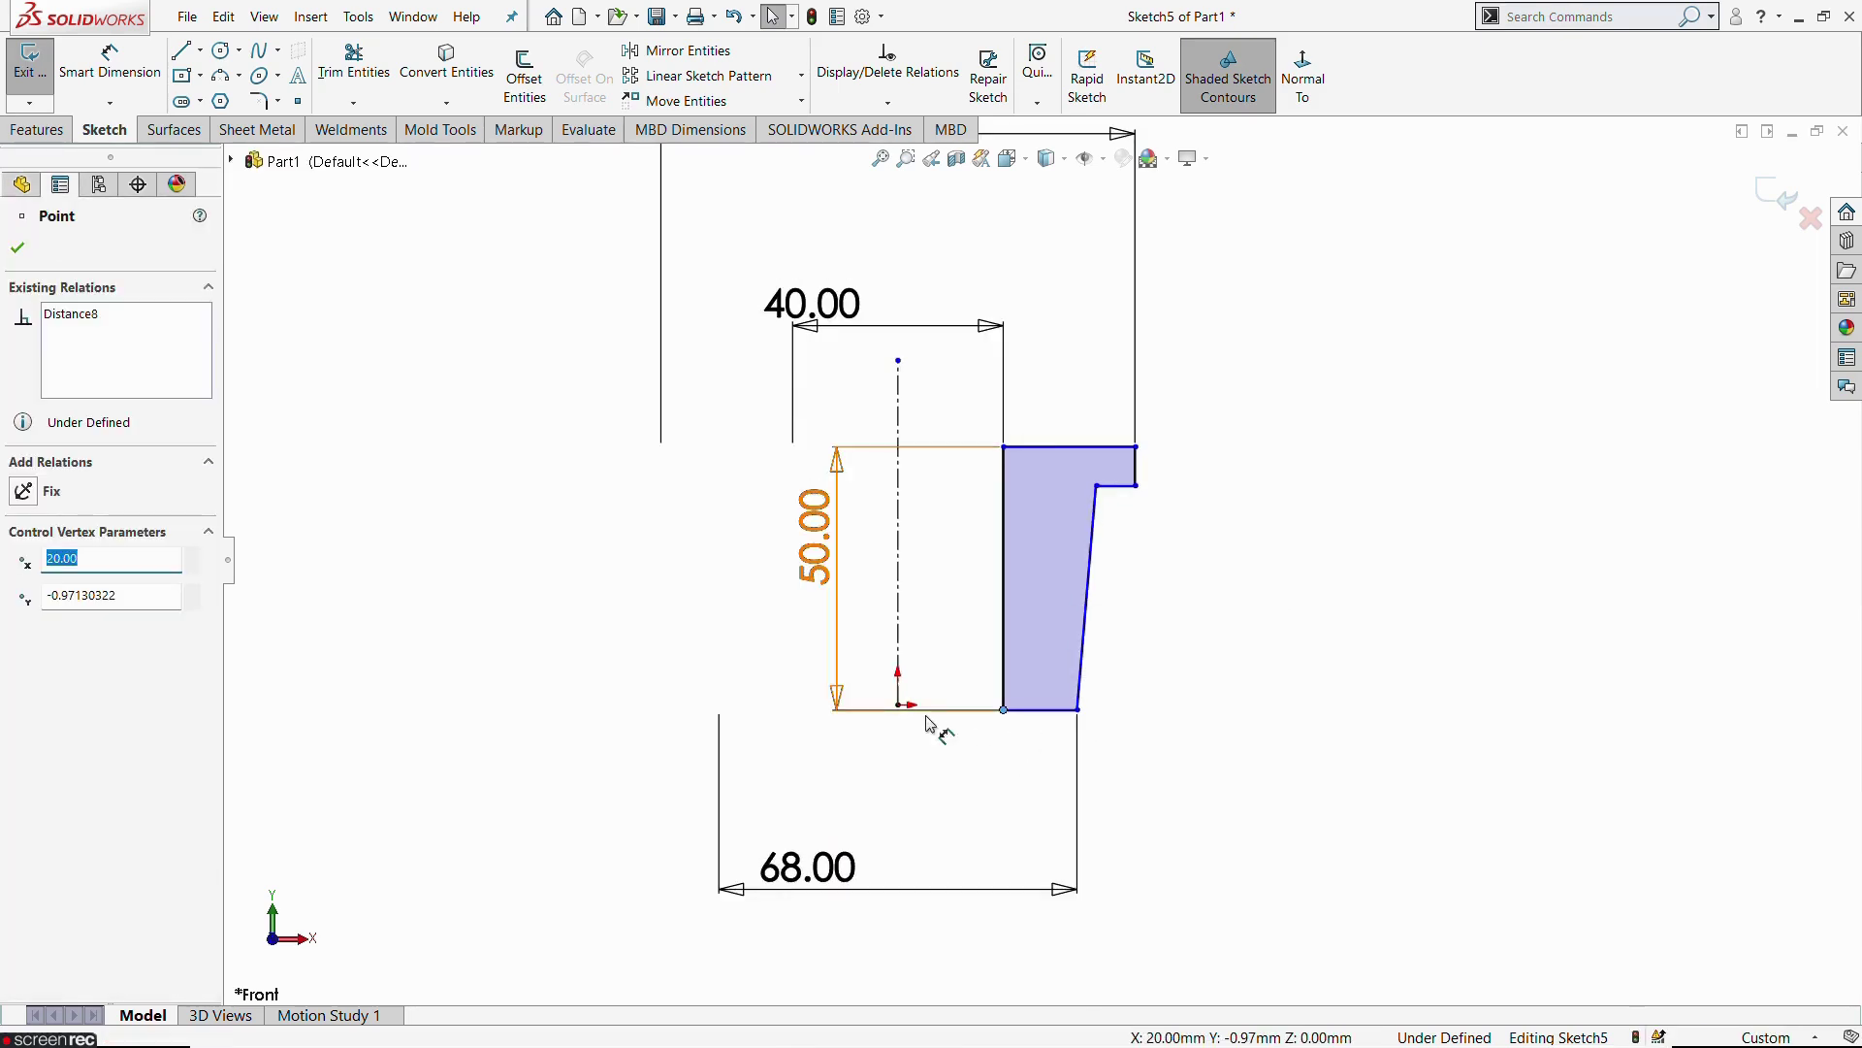
left_click(898, 706, "ctrl")
left_click(951, 620)
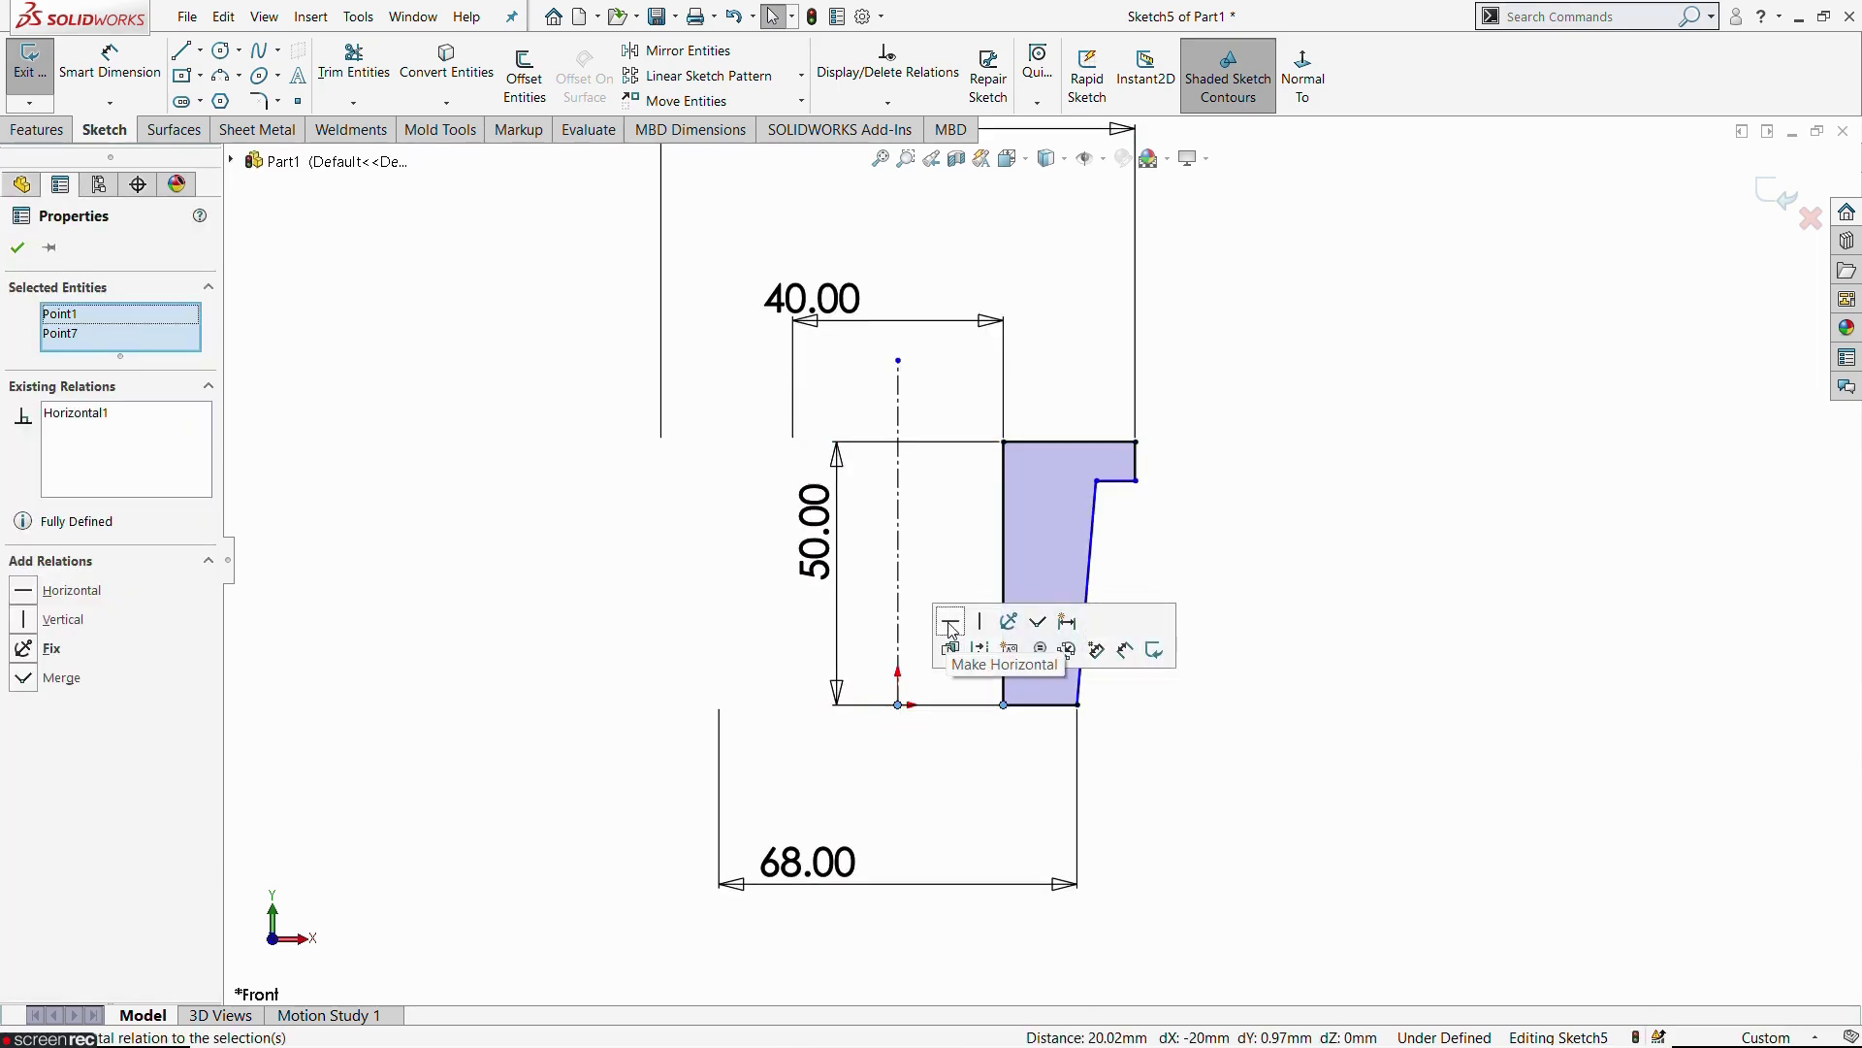
left_click(1285, 703)
Draw a construction centerline from the top of the slanted edge to the profile's top edge, leaning slightly outward
left_click(200, 50)
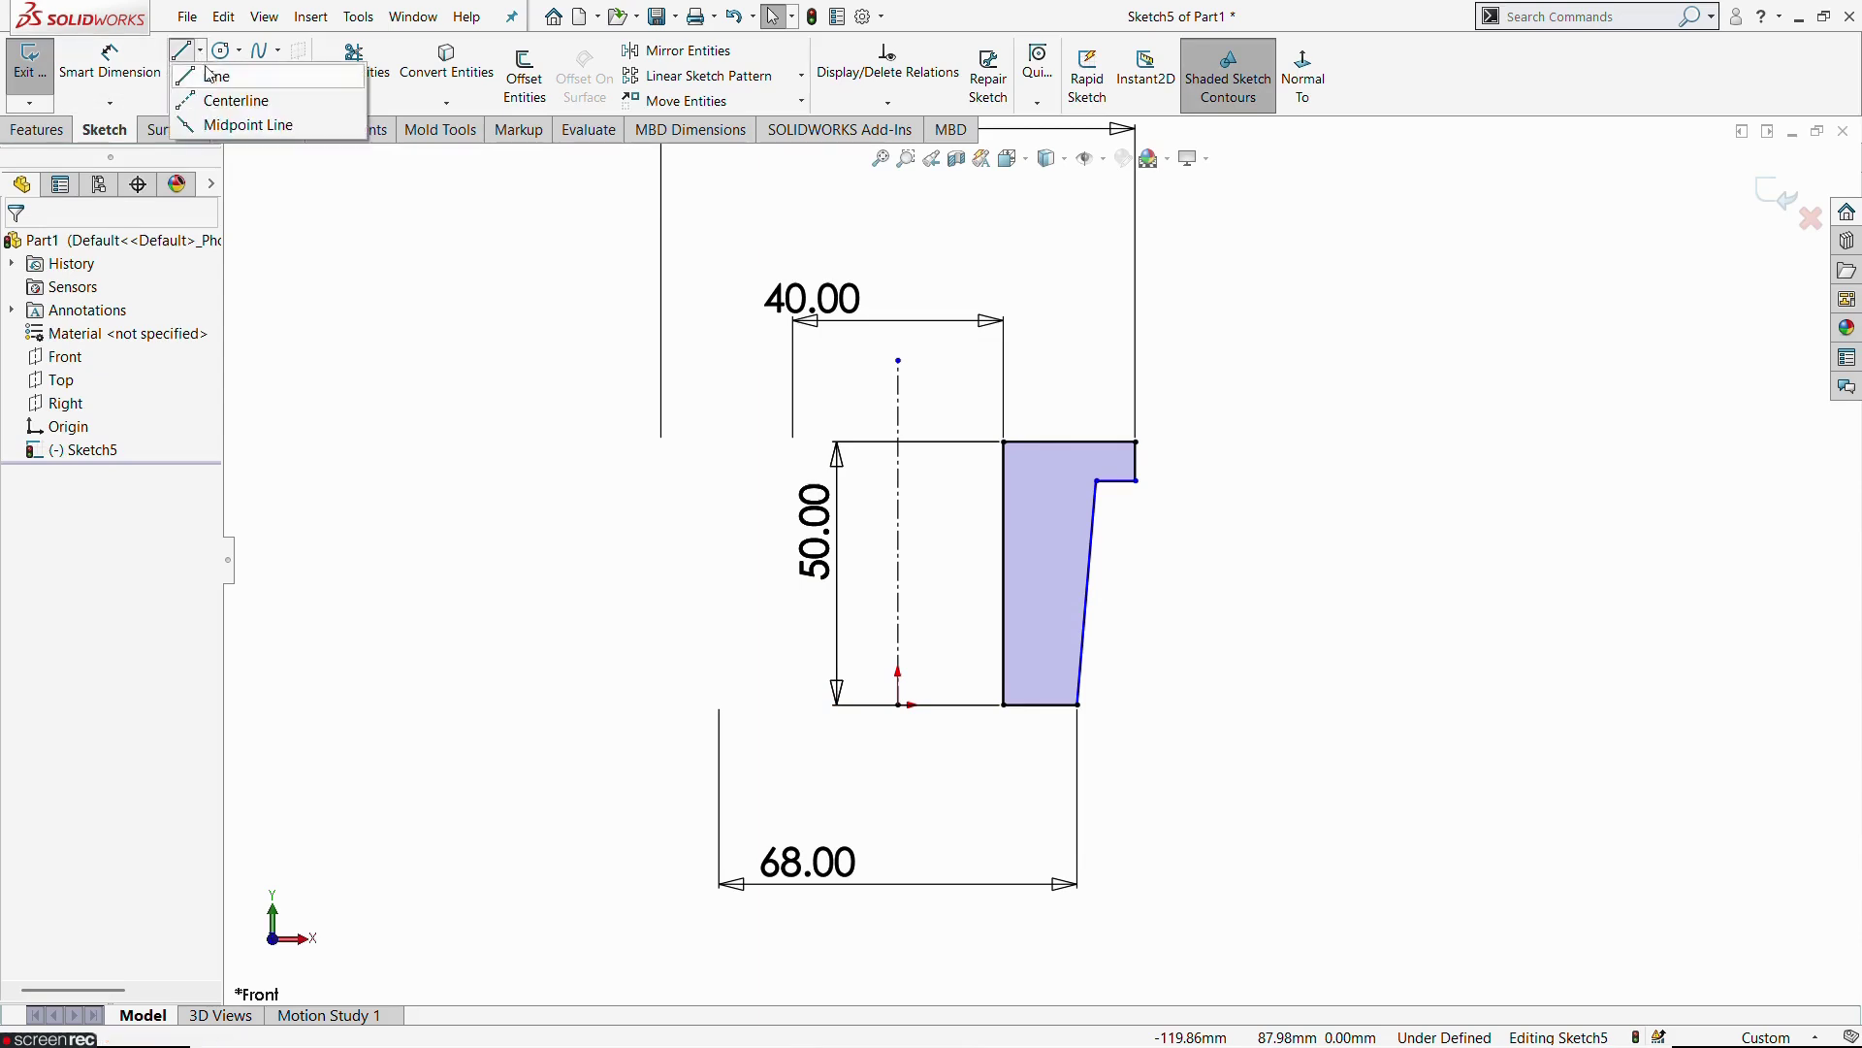
left_click(233, 94)
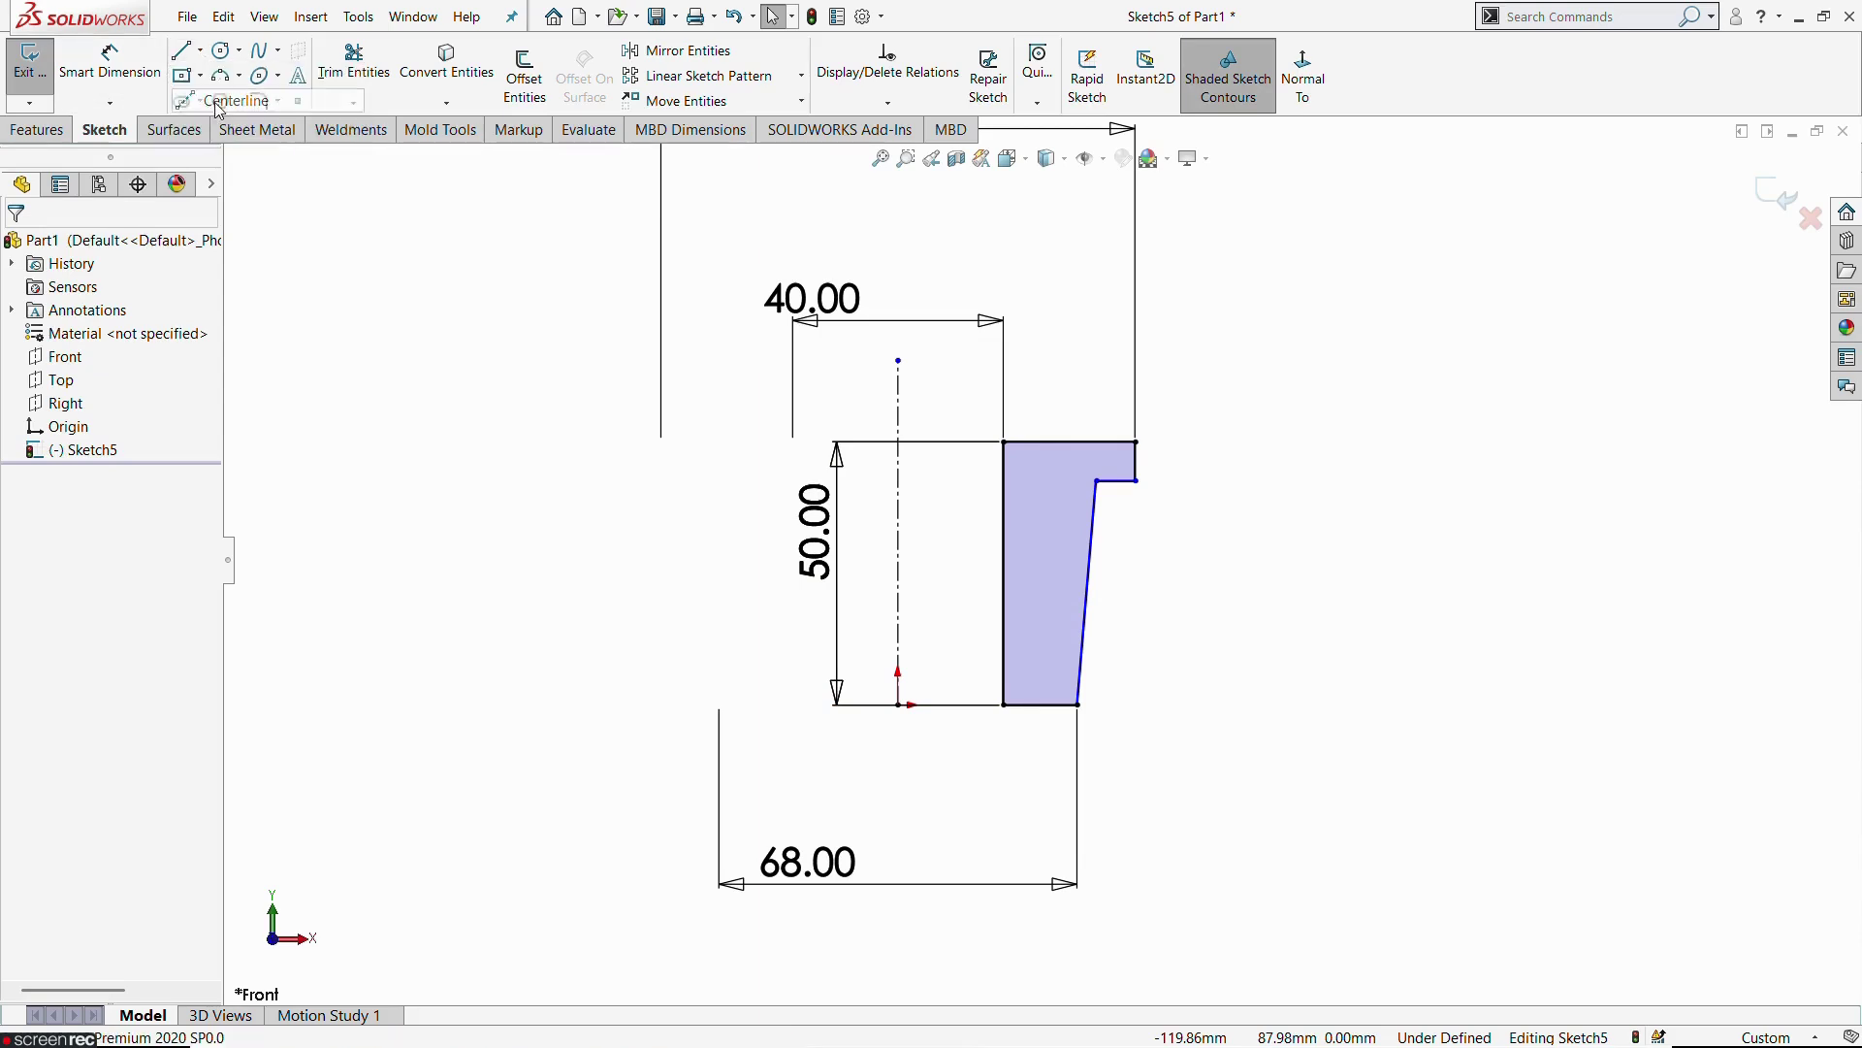
left_click(1096, 481)
left_click(1109, 442)
key("Escape")
scroll(1125, 493, "down", 3)
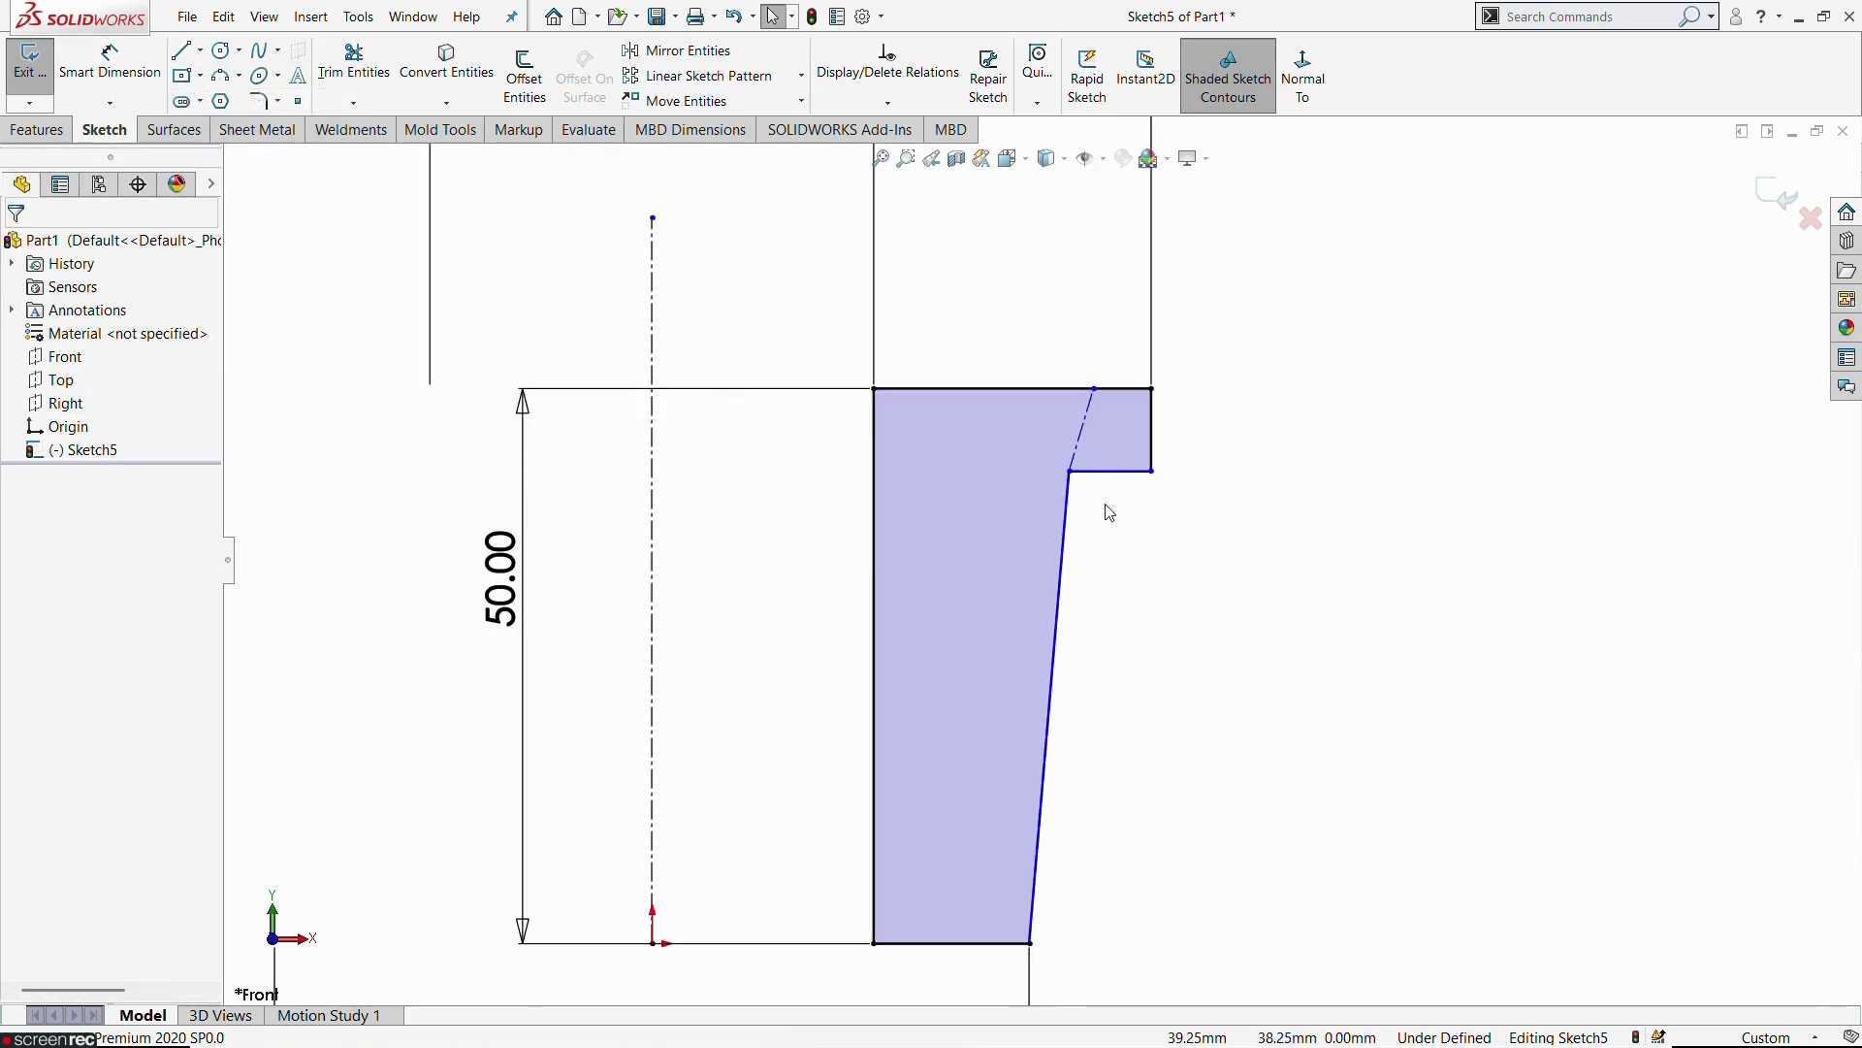
Make the short construction line collinear with the profile's slanted outer edge
left_click(1070, 521)
left_click(1081, 432, "ctrl")
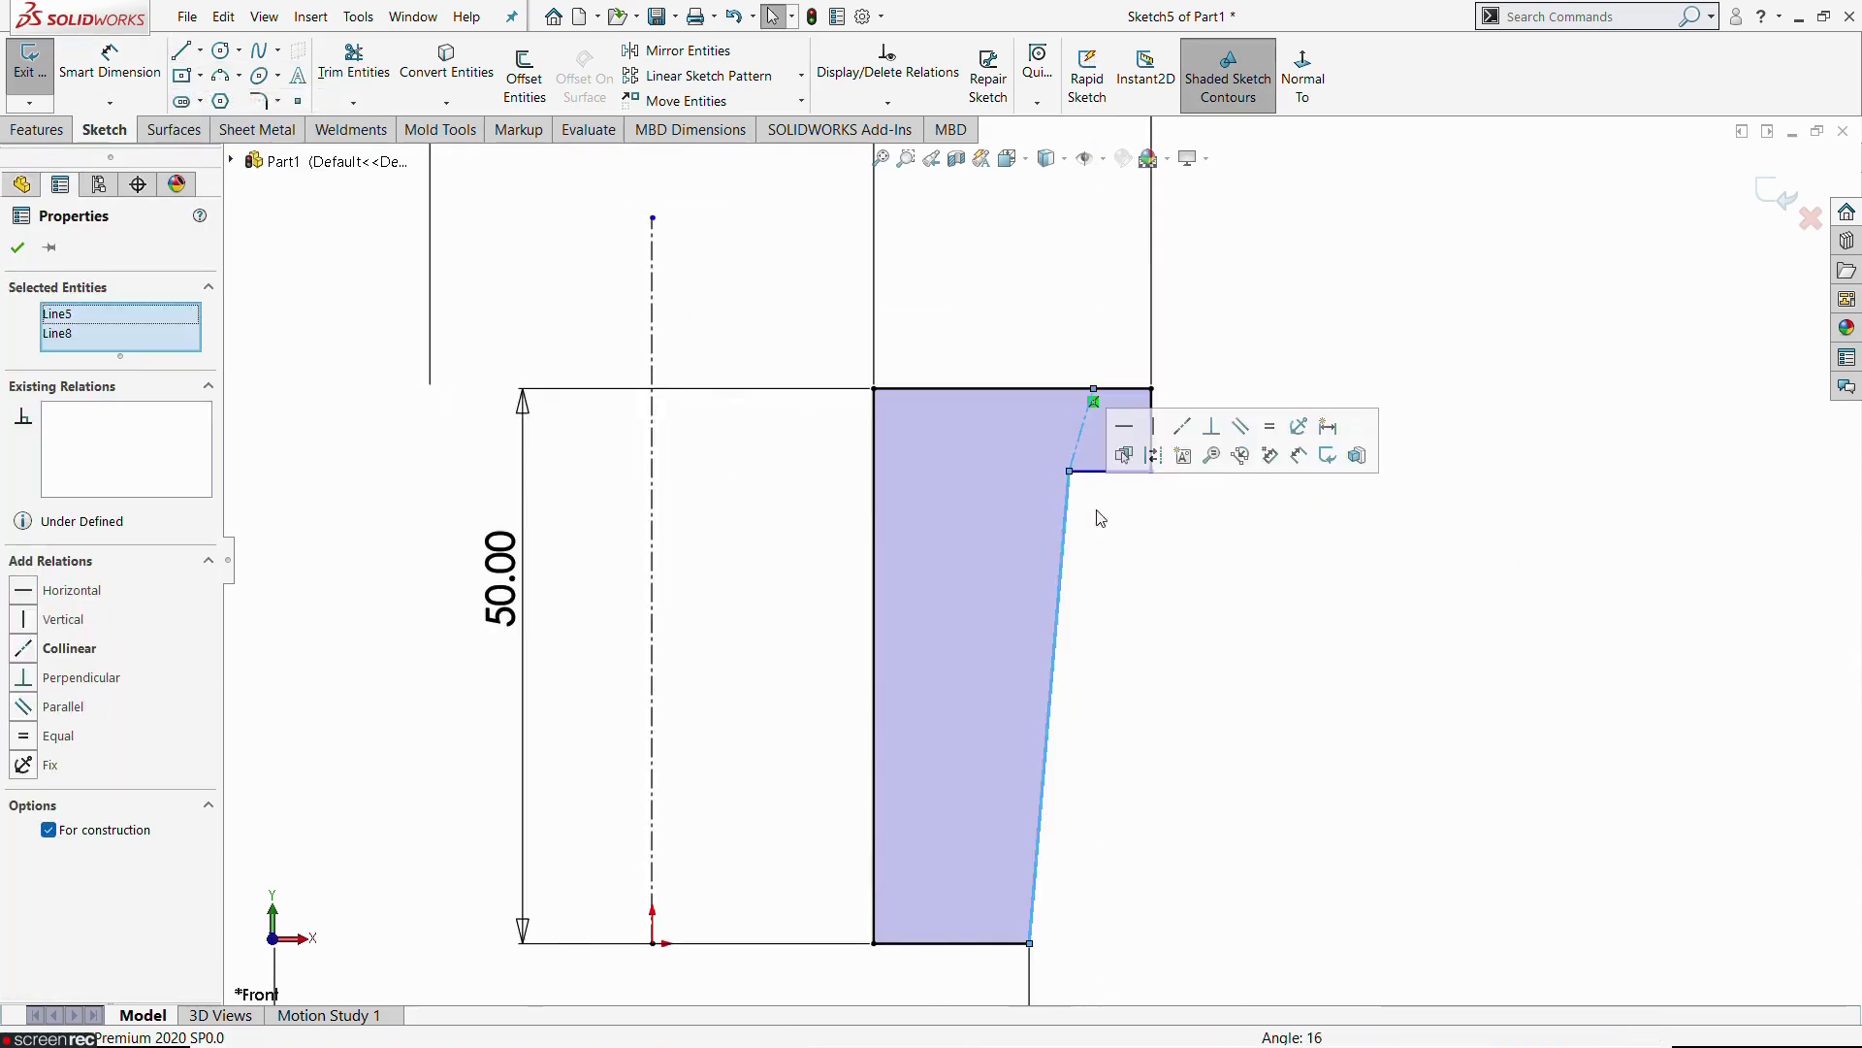
left_click(1184, 453)
left_click(1245, 603)
Dimension the short construction line's upper endpoint across the vertical centerline as a 78 mm diameter, as in the reference drawing
key("alt+Tab")
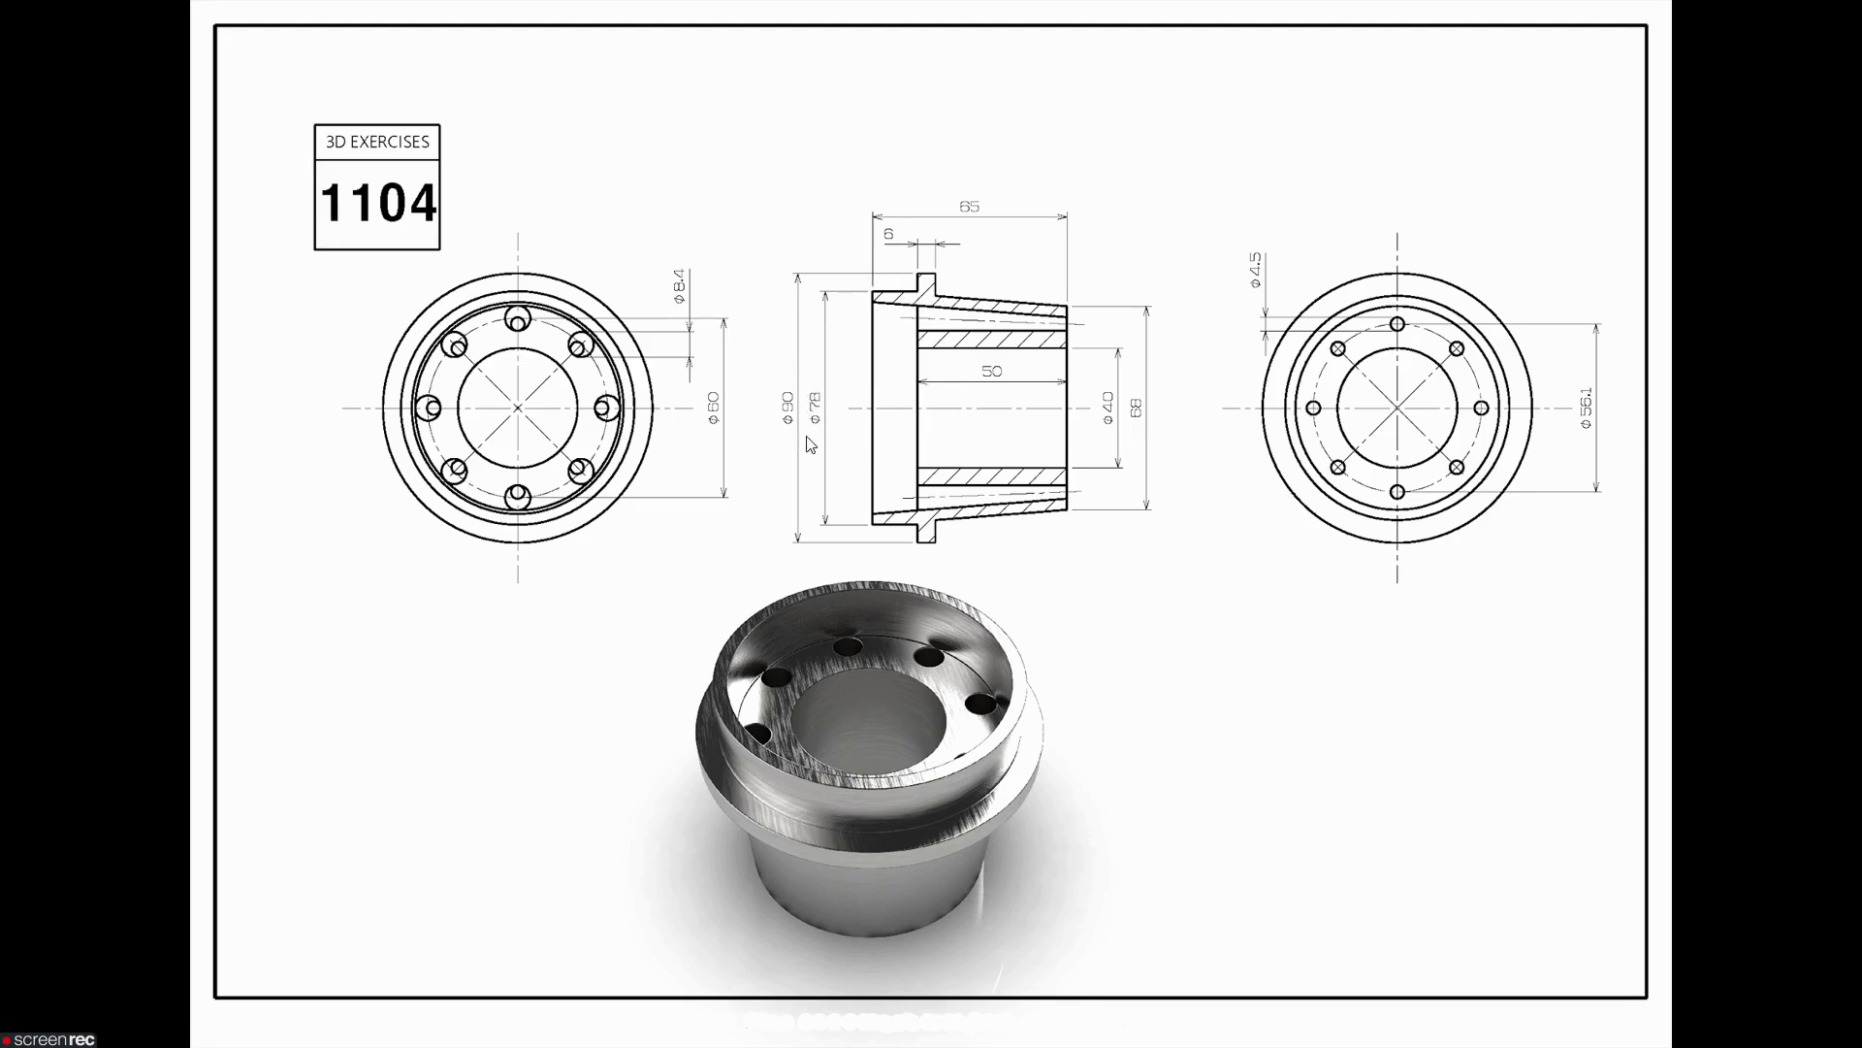
key("alt+Tab")
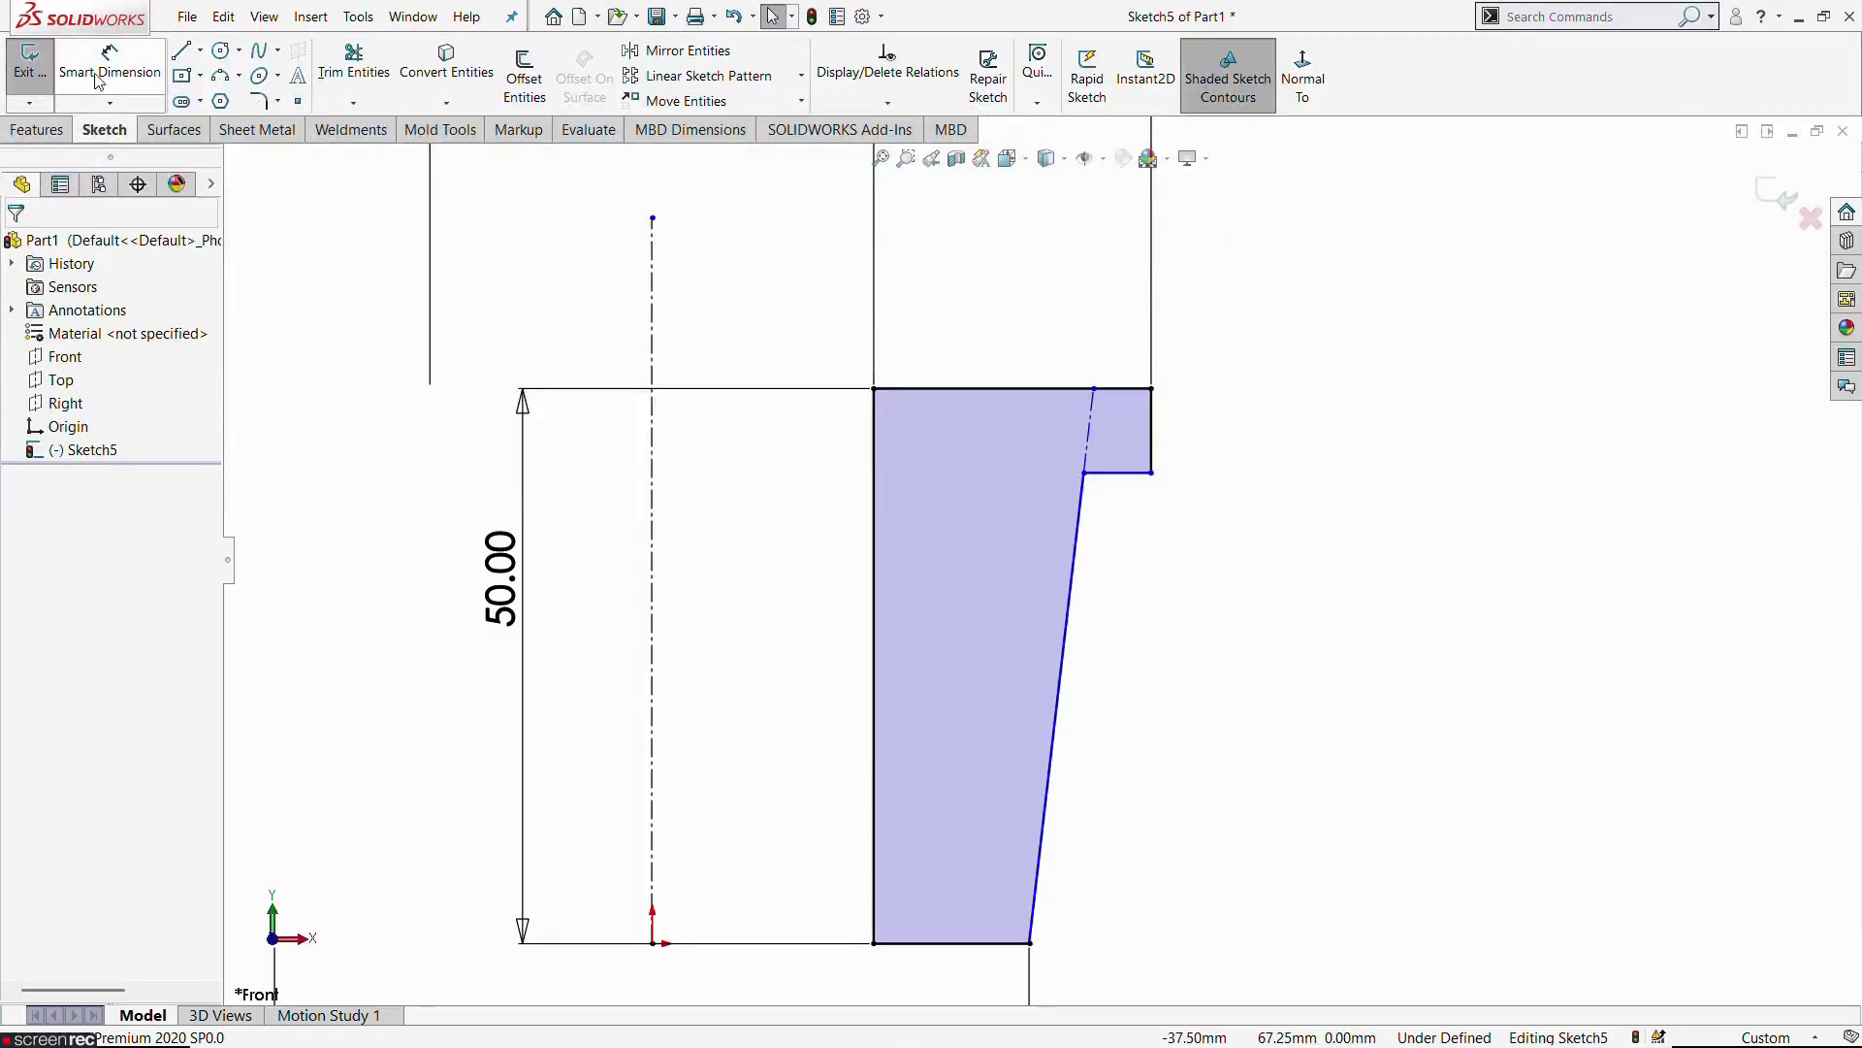
mouse_move(1094, 390)
left_mouse_down()
mouse_move(1074, 398)
mouse_move(1093, 390)
left_mouse_up()
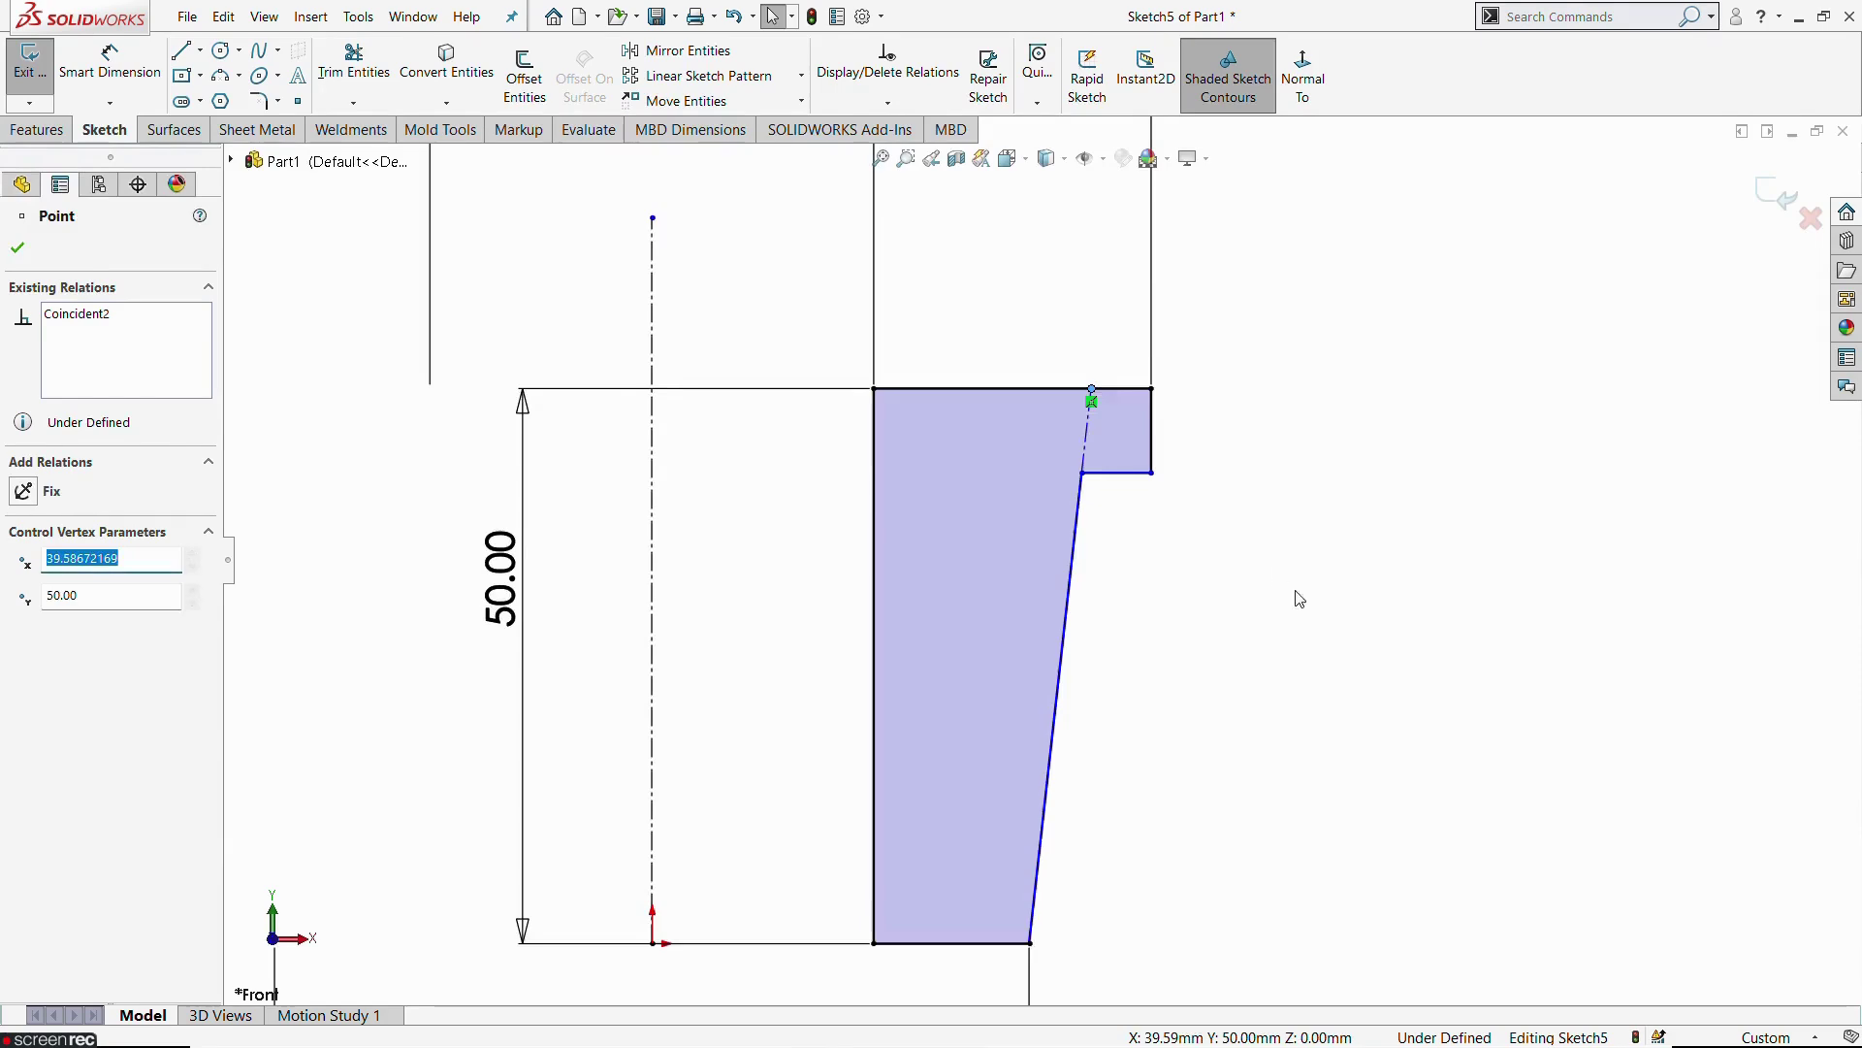
left_click(1325, 631)
scroll(1328, 632, "up", 4)
left_click(137, 93)
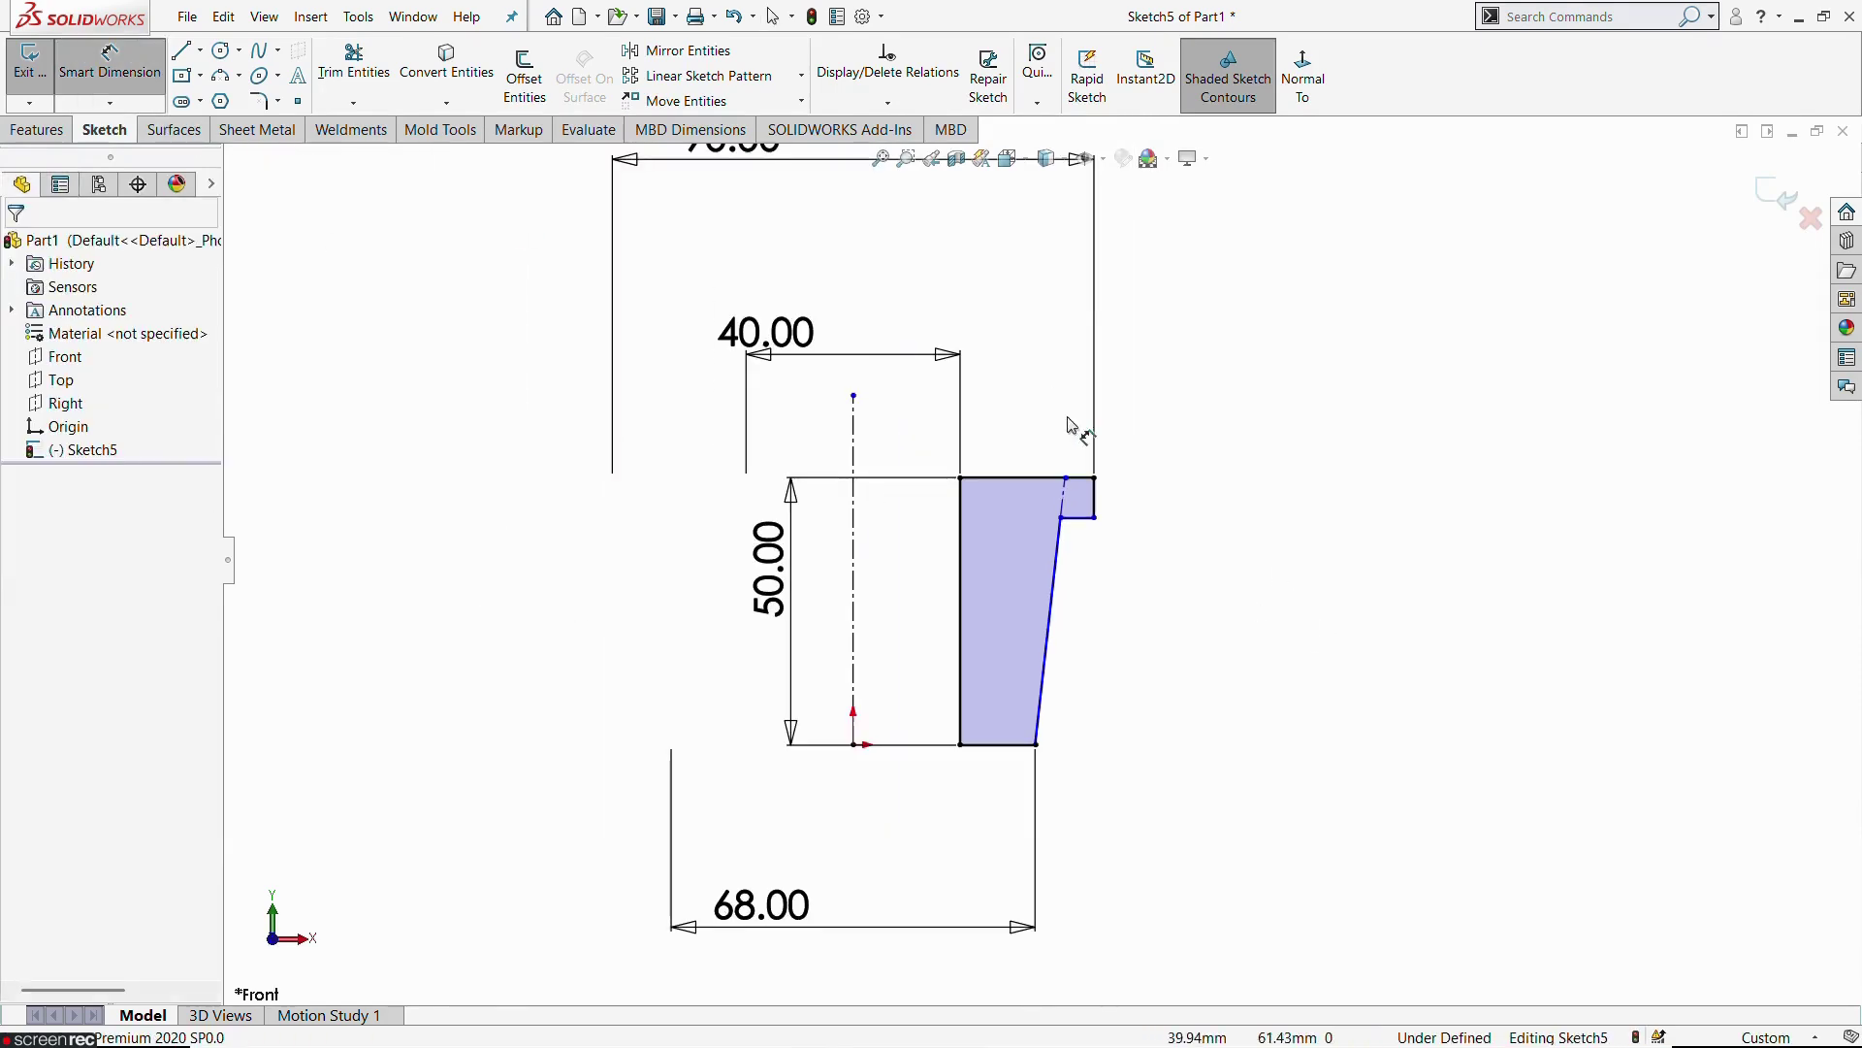
left_click(1066, 490)
left_click(854, 456)
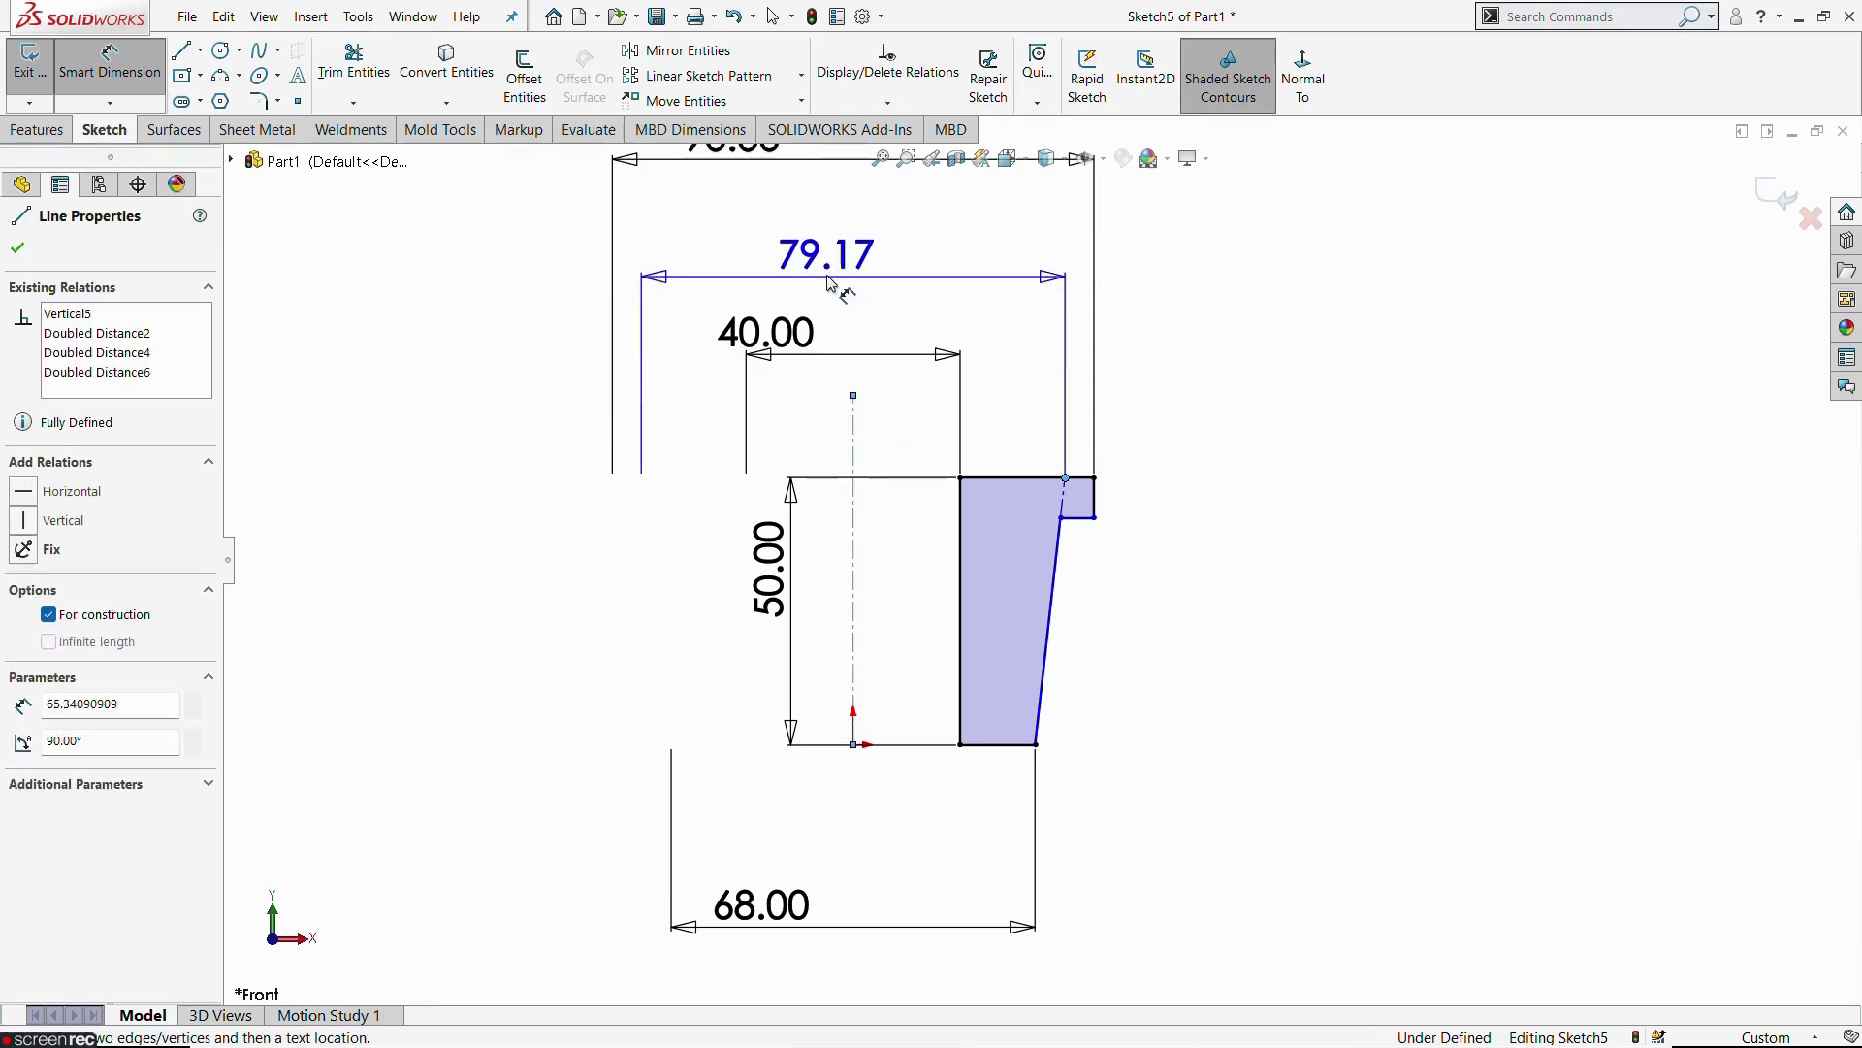
left_click(829, 275)
type("78")
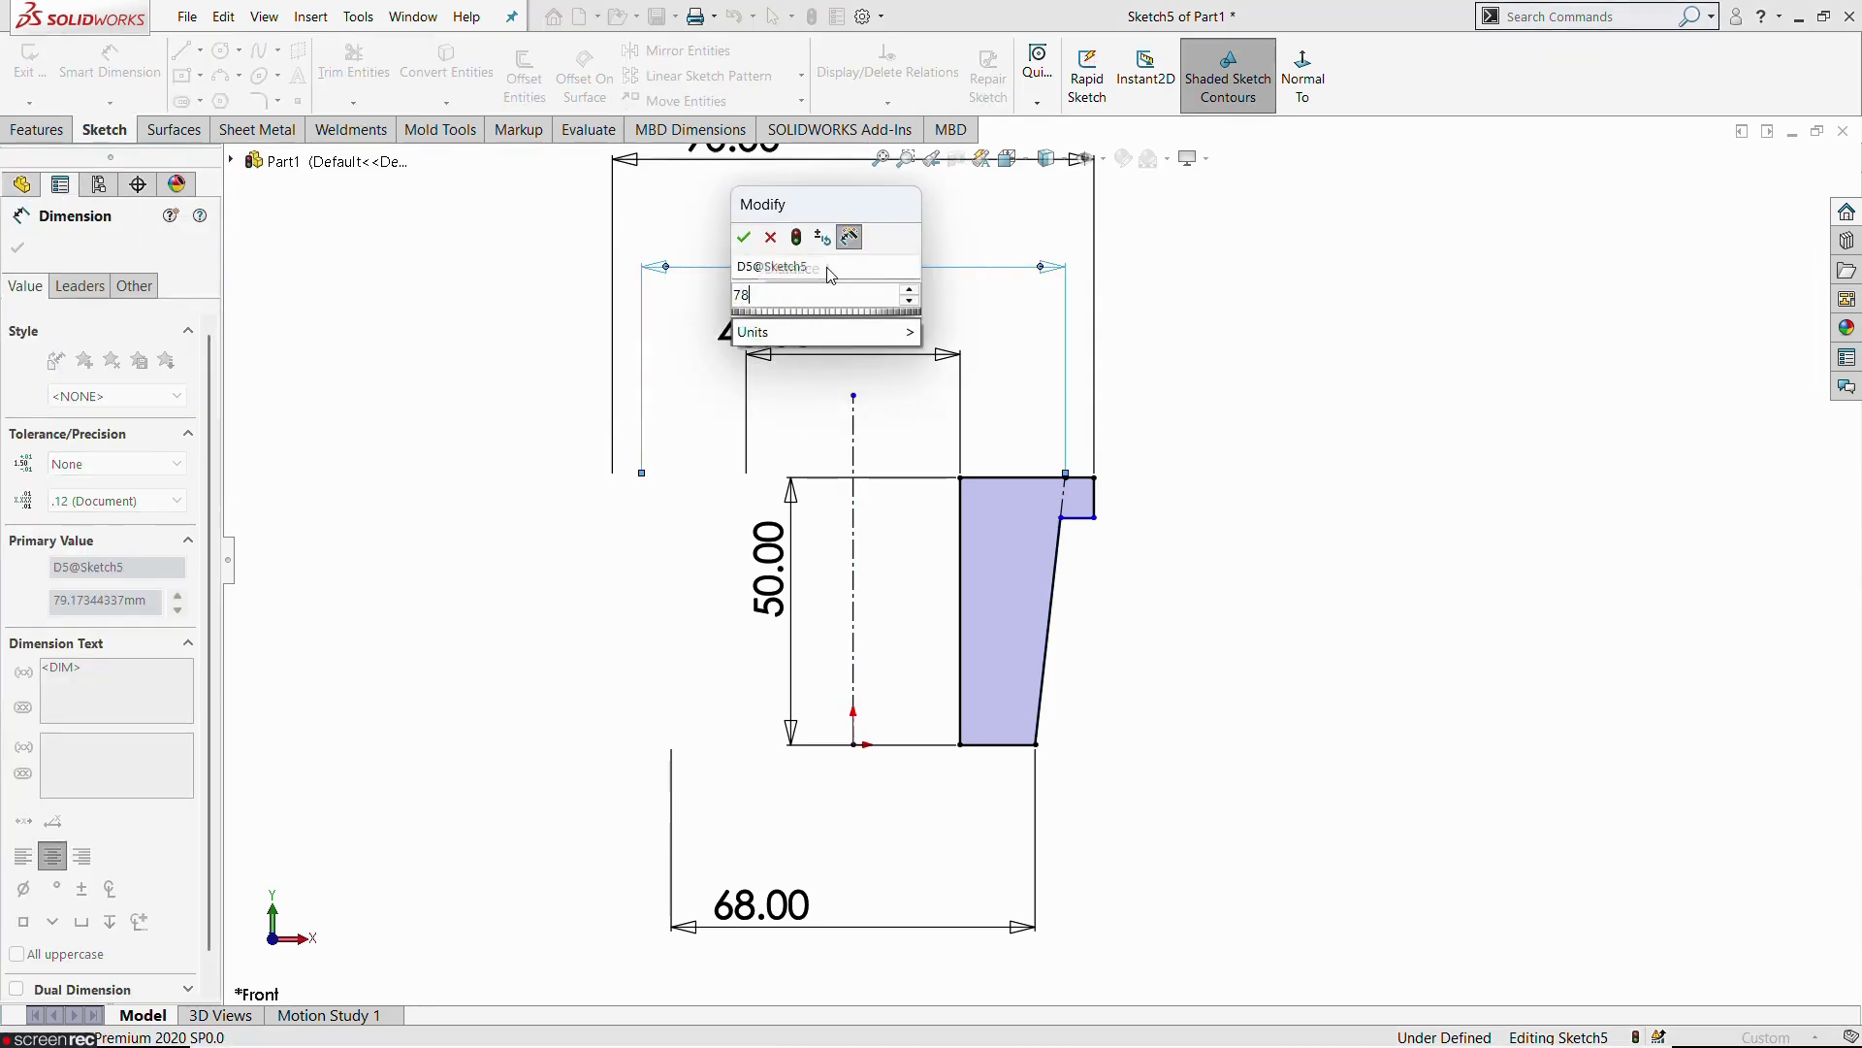
key("Return")
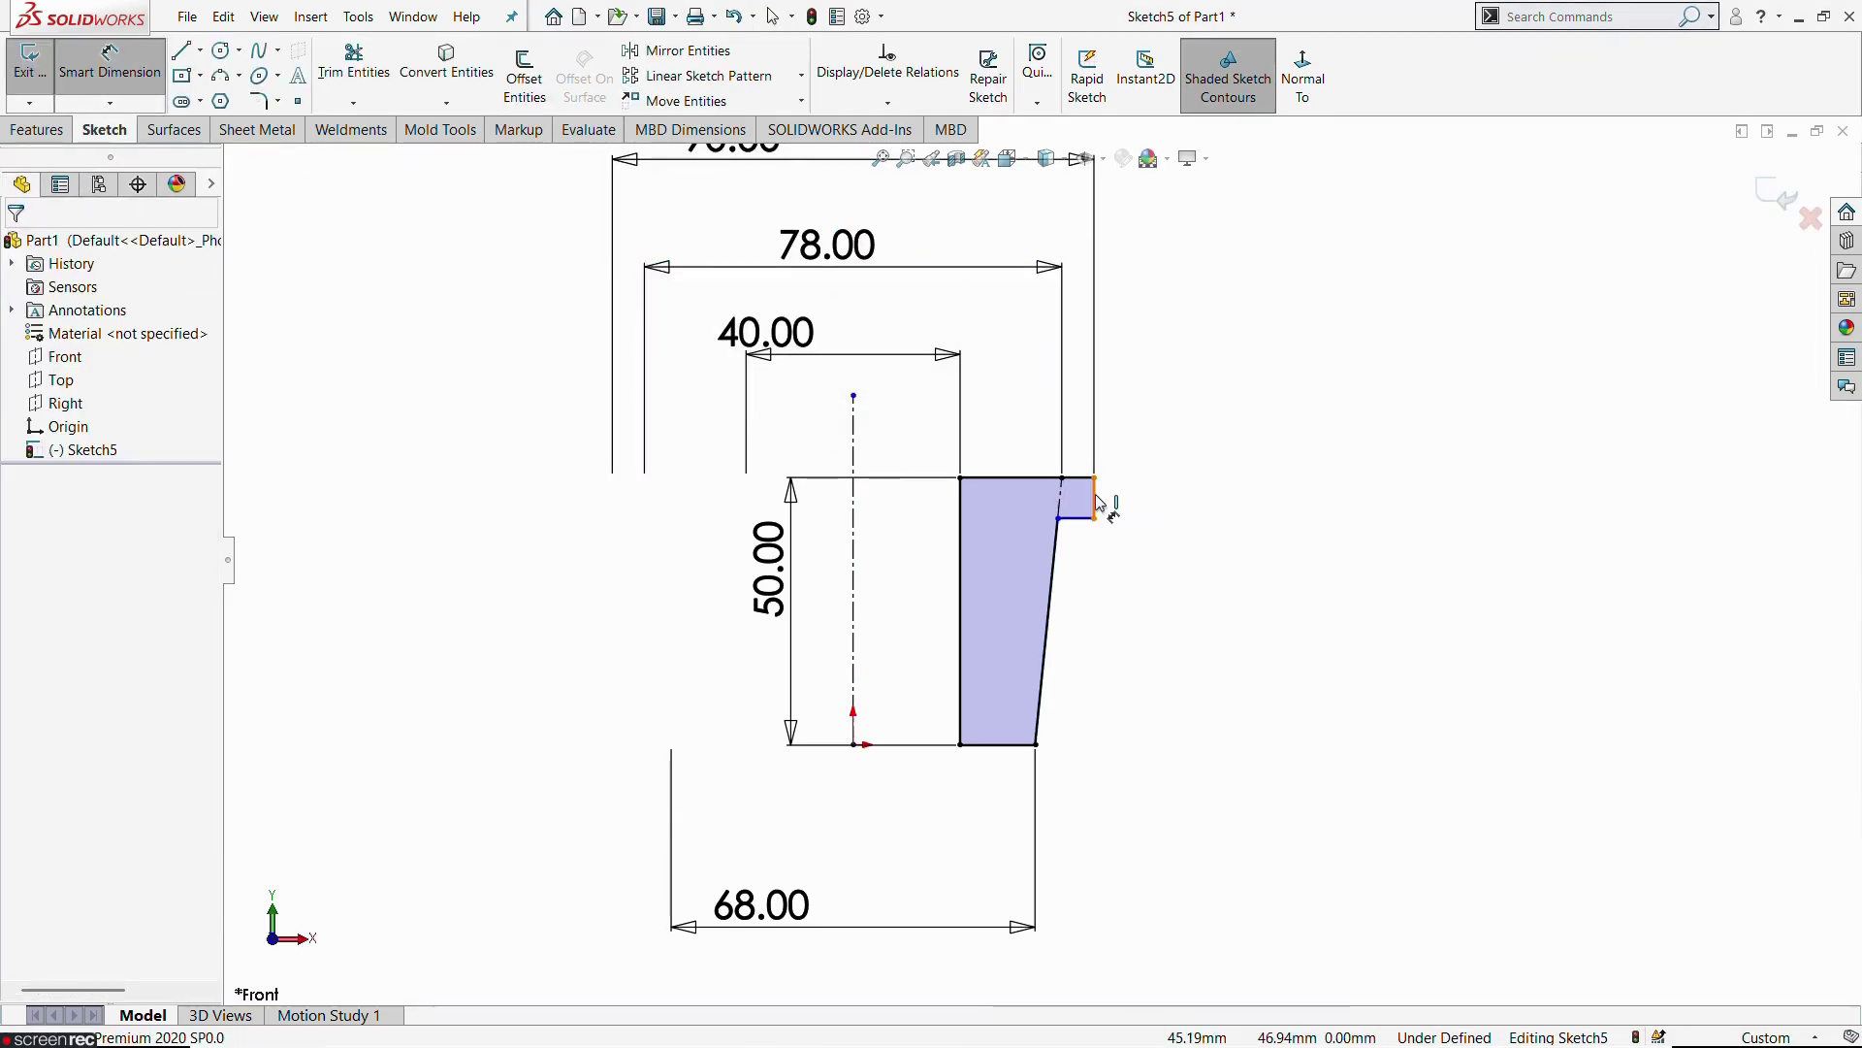
Dimension the flange's outer vertical edge as 6 mm, matching the flange thickness in the reference drawing
left_click(1097, 499)
left_click(1203, 552)
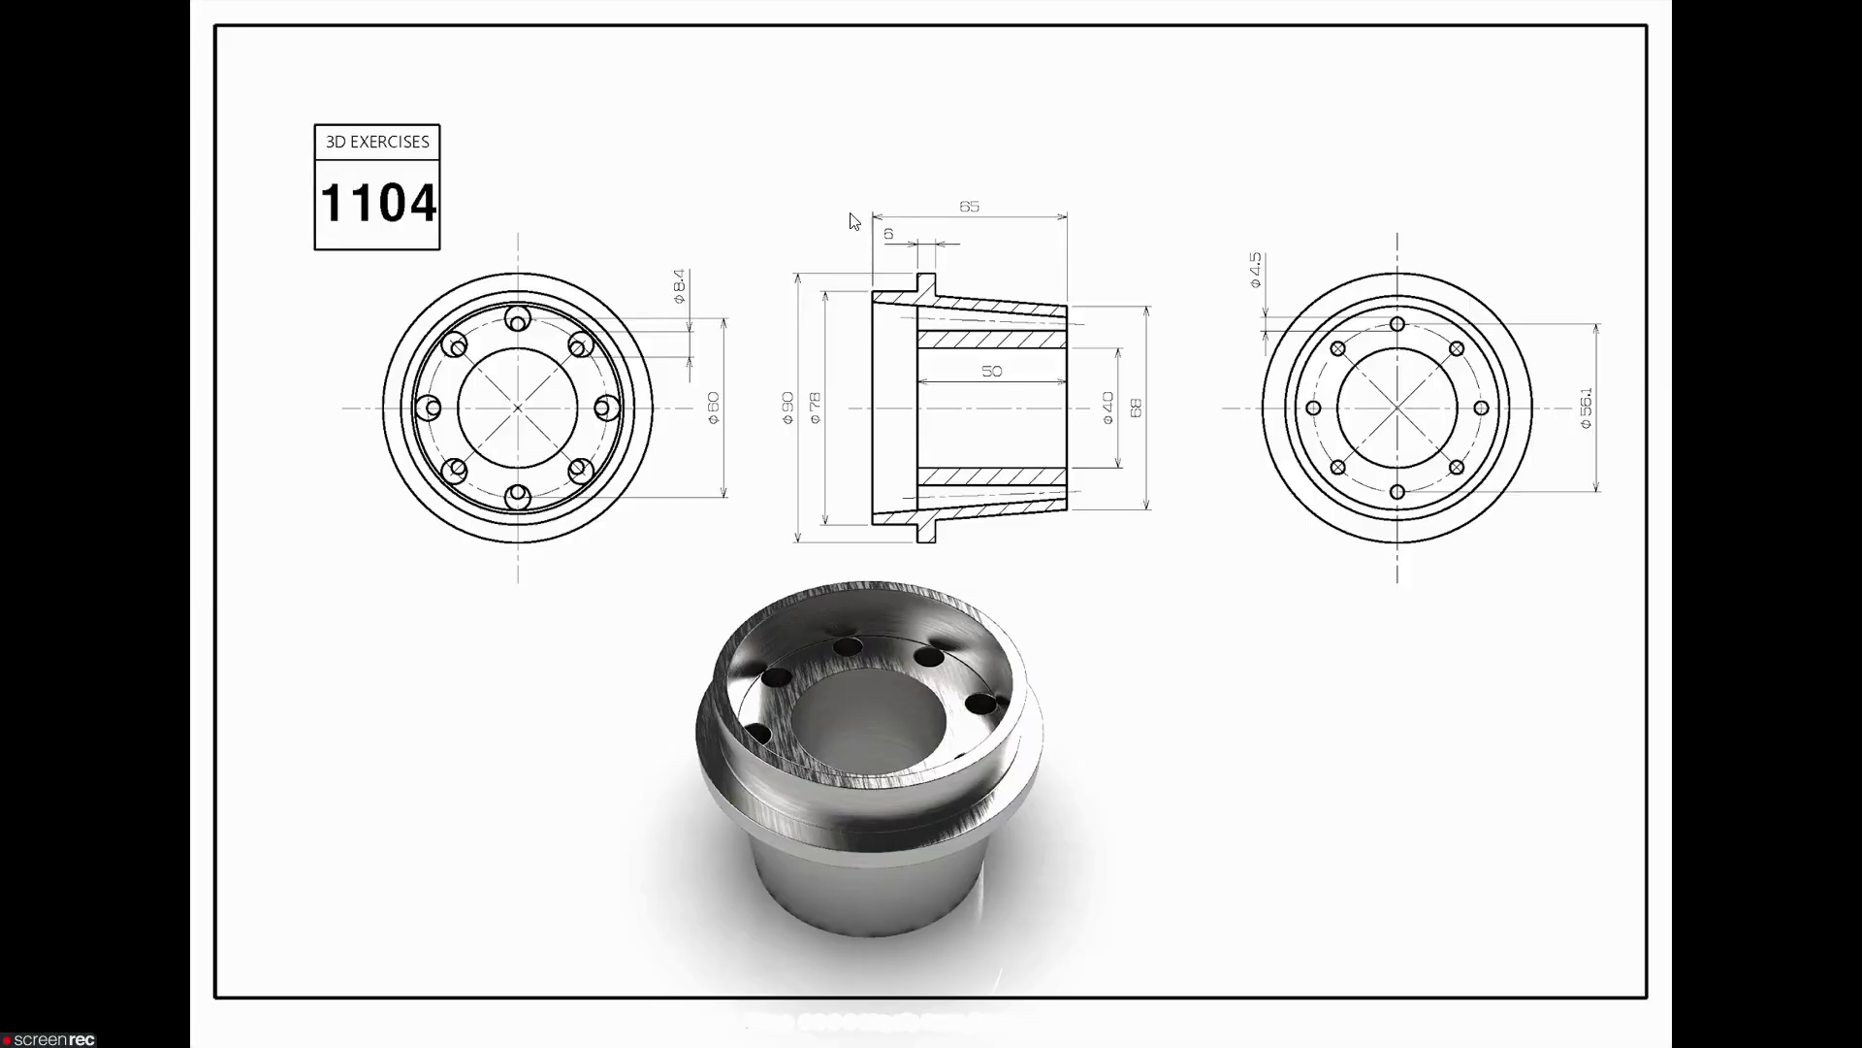
key("alt+Tab")
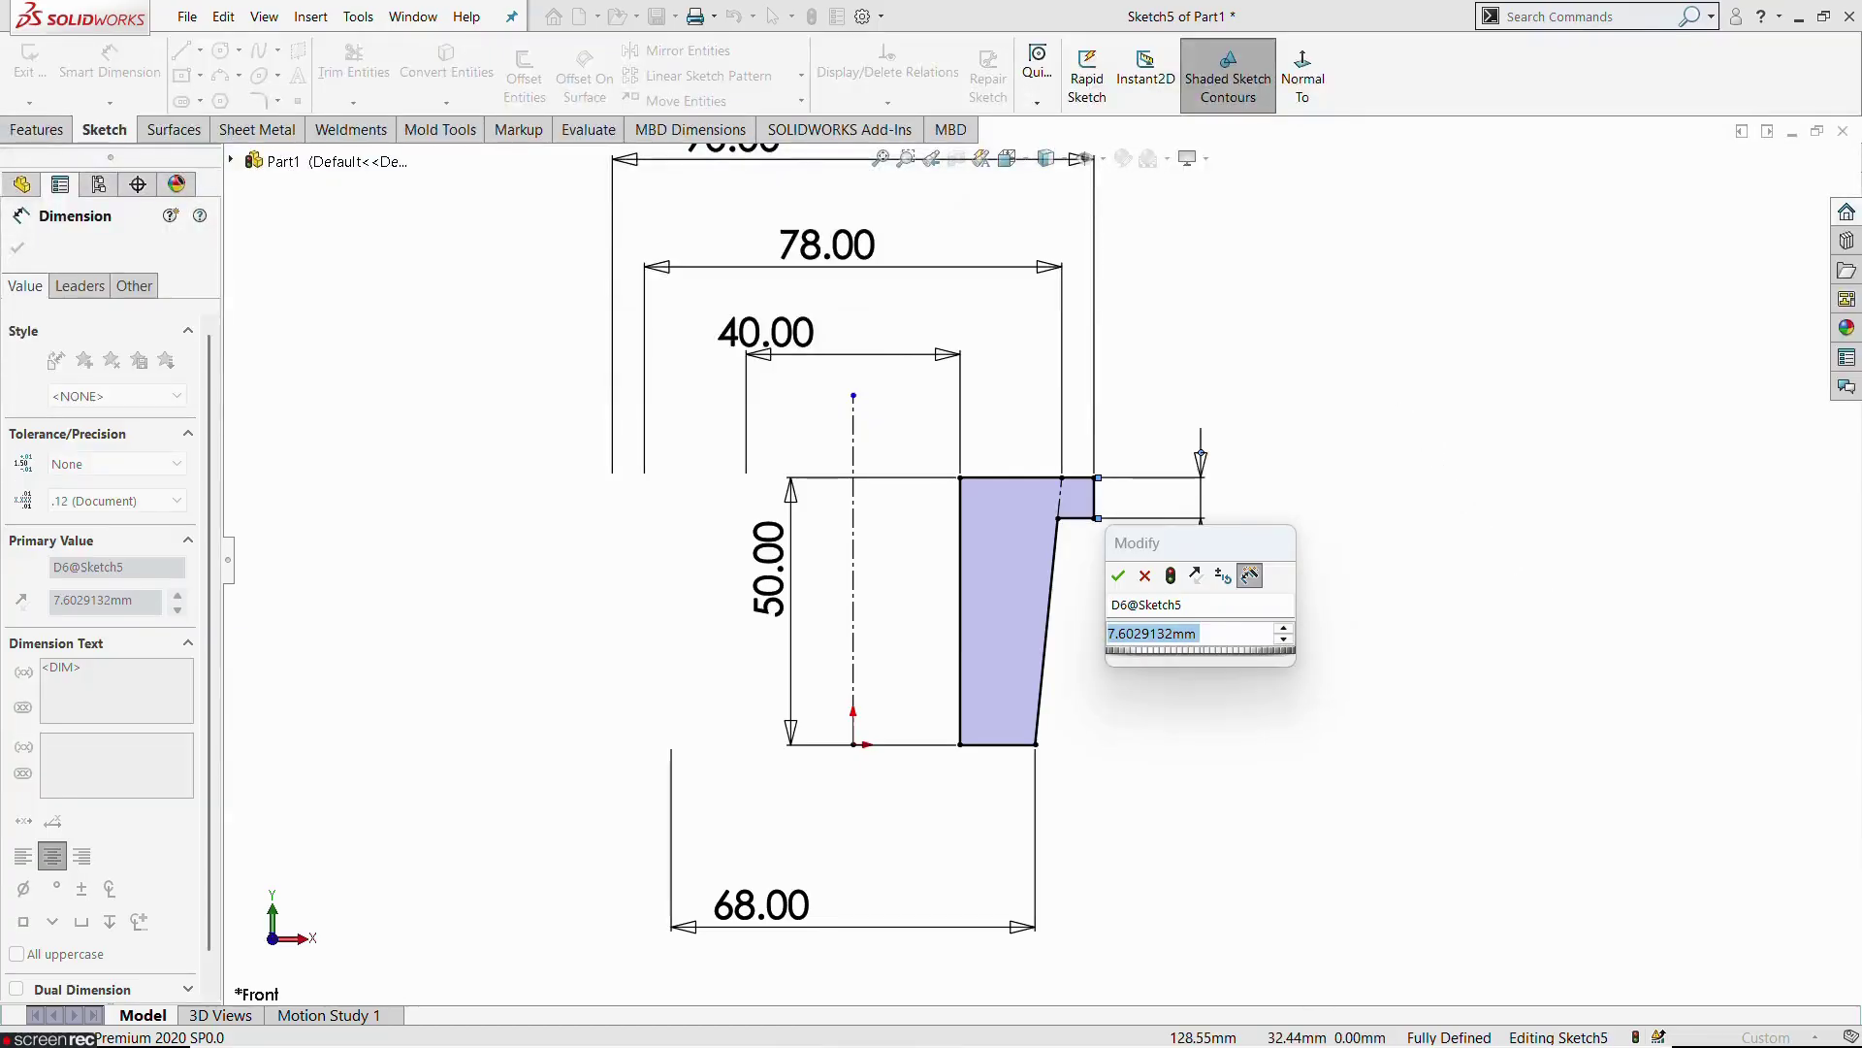
left_click(1546, 580)
key("Escape")
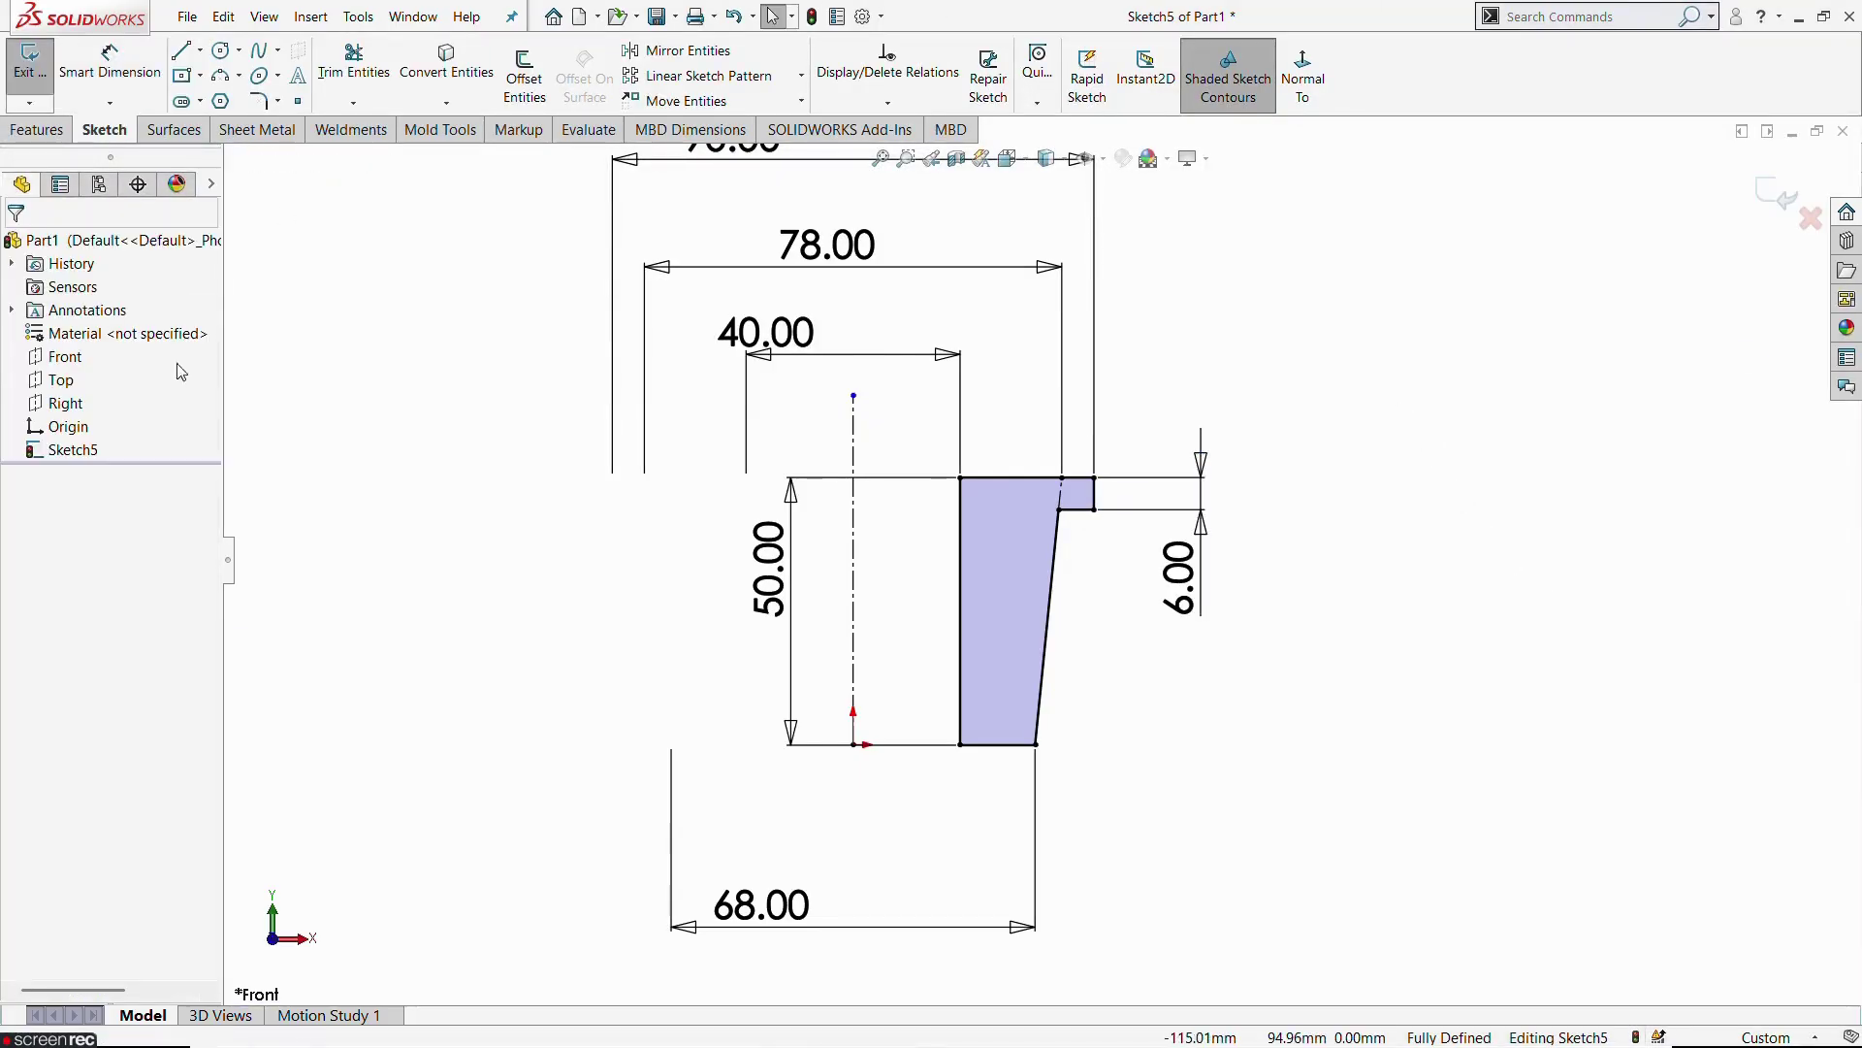
Close the half-profile sketch and revolve it 360 degrees about the vertical centerline into a solid hub
key("f")
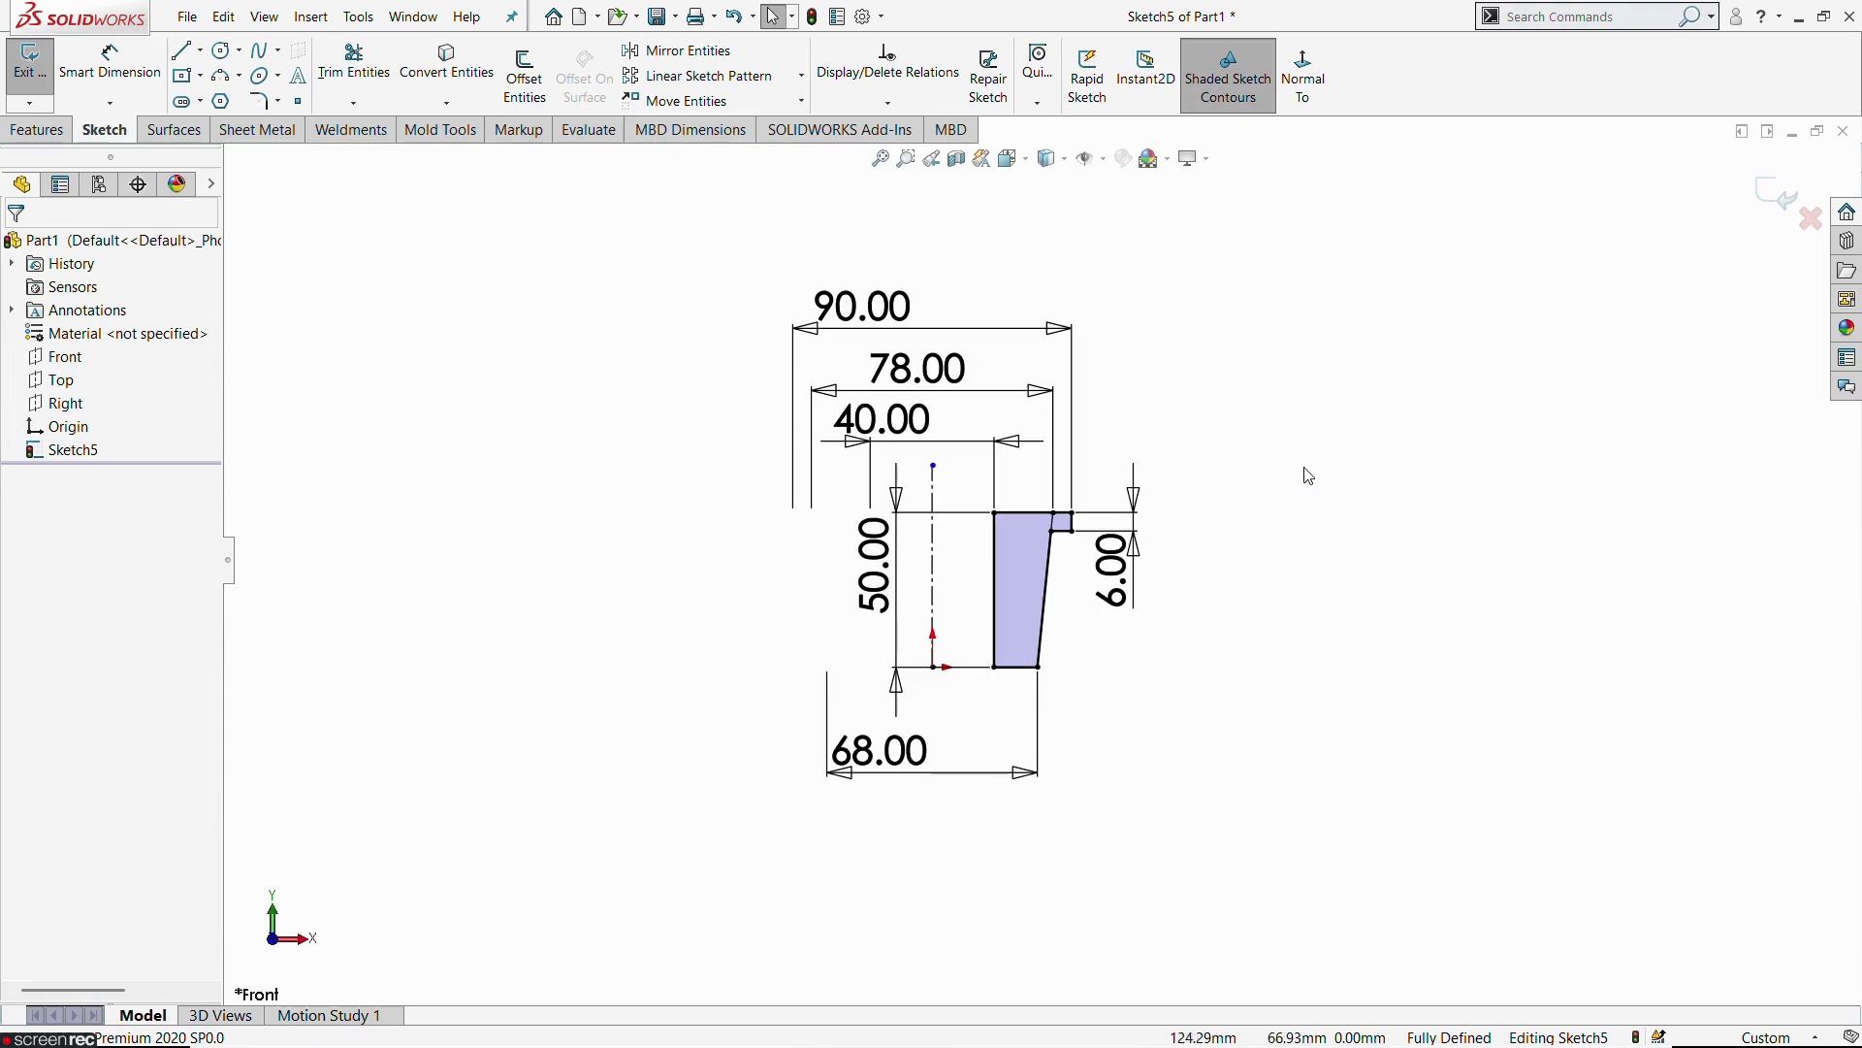
left_click(32, 58)
middle_click_drag(1005, 609, 1007, 735)
left_click(101, 115)
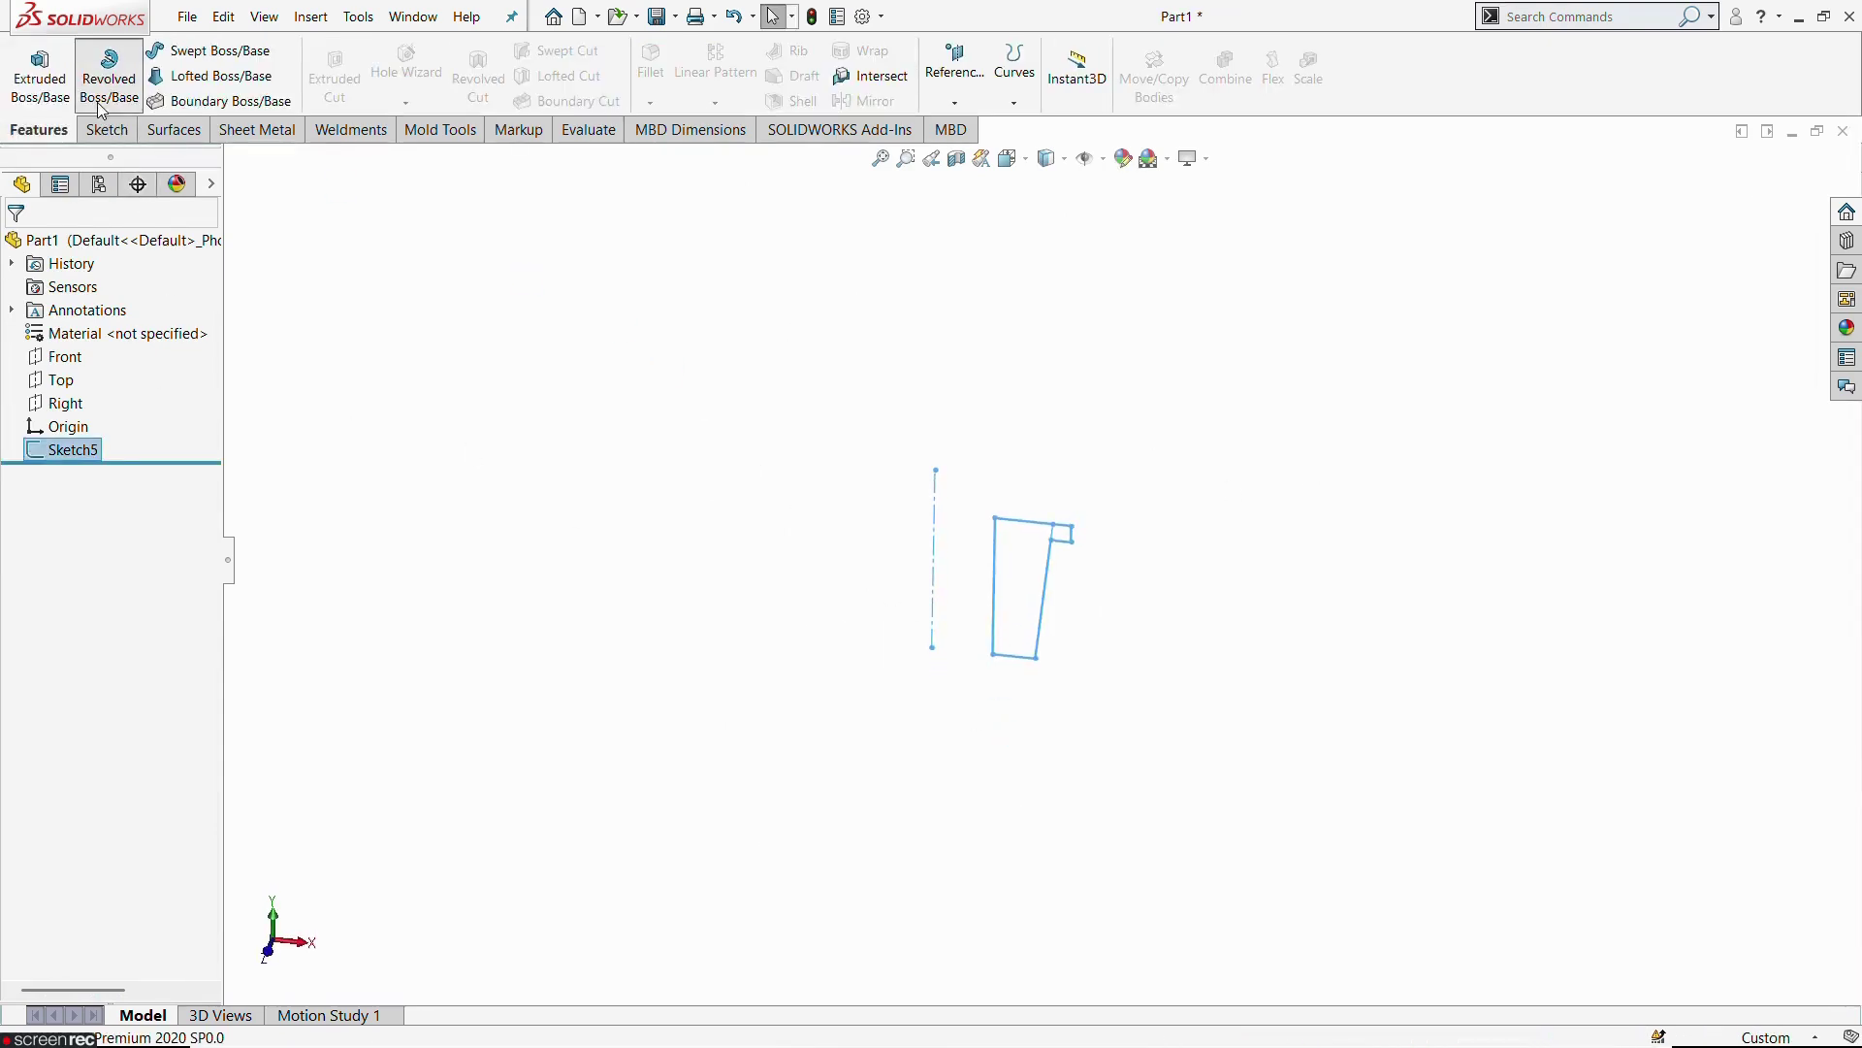
left_click(934, 586)
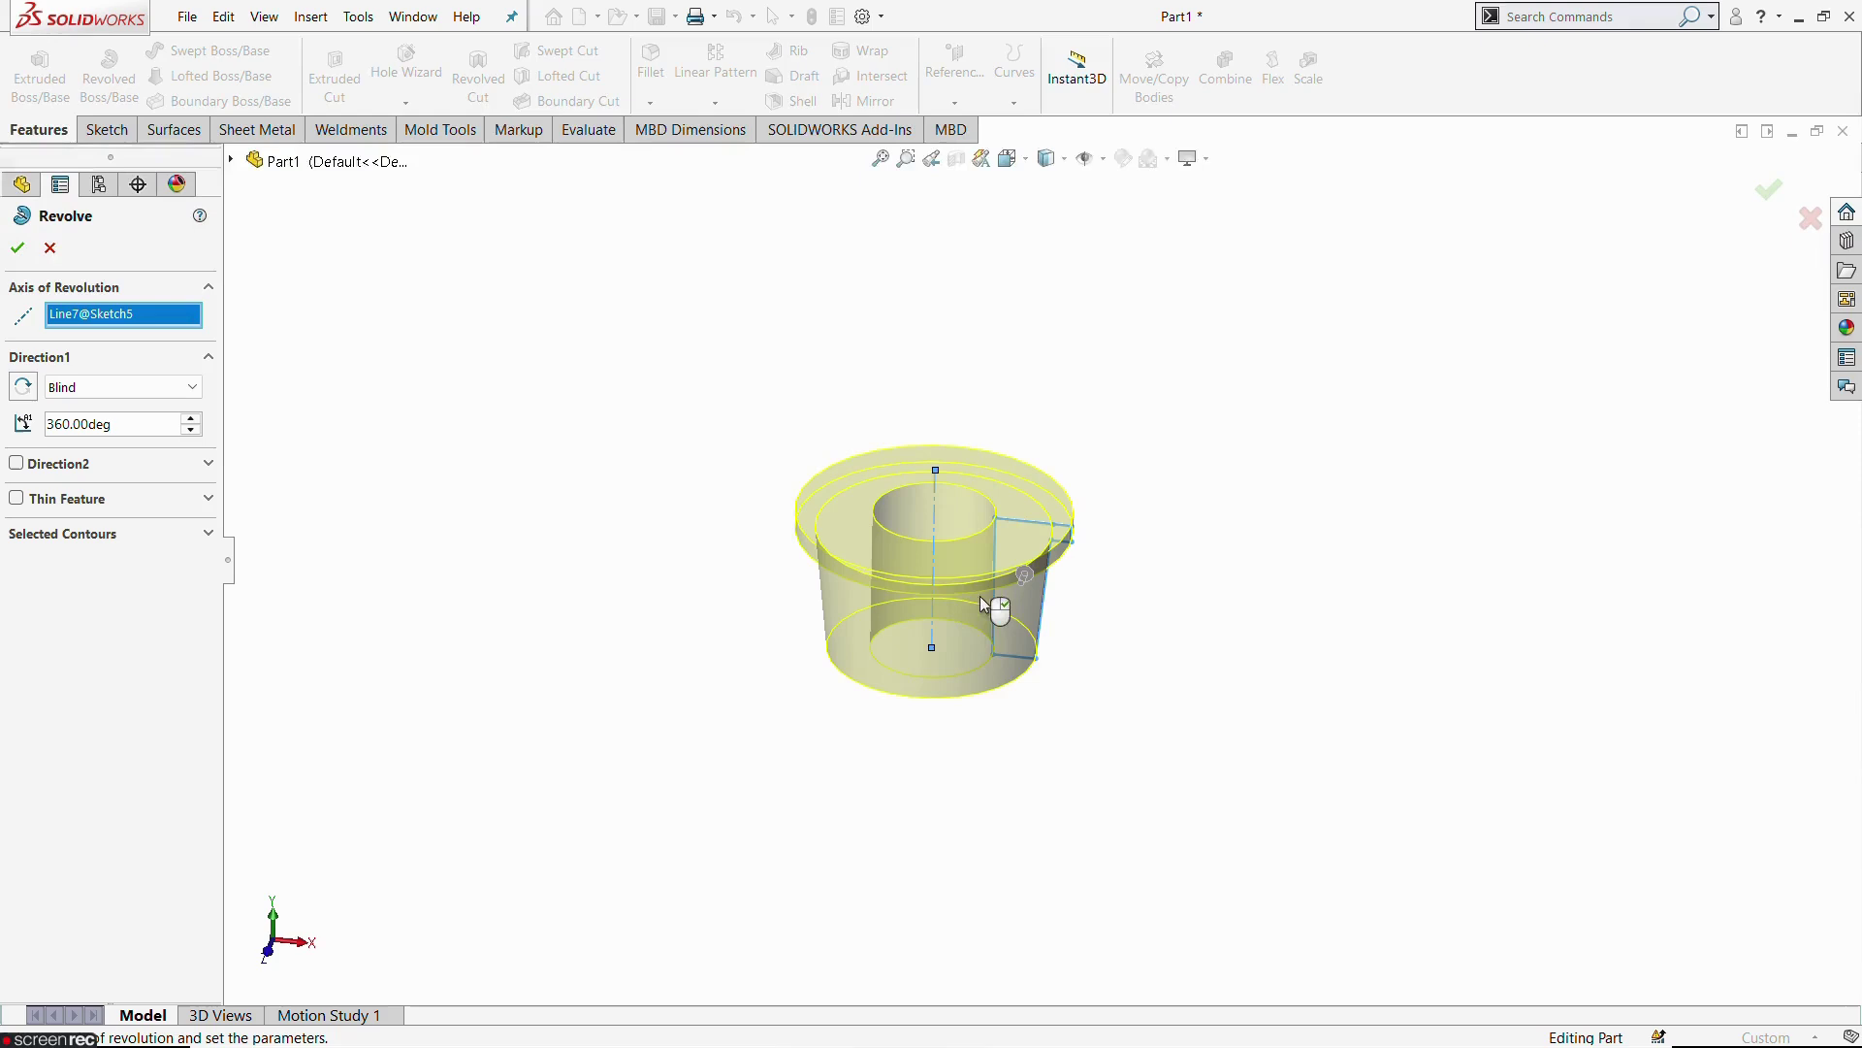
scroll(975, 593, "down", 3)
left_click(17, 249)
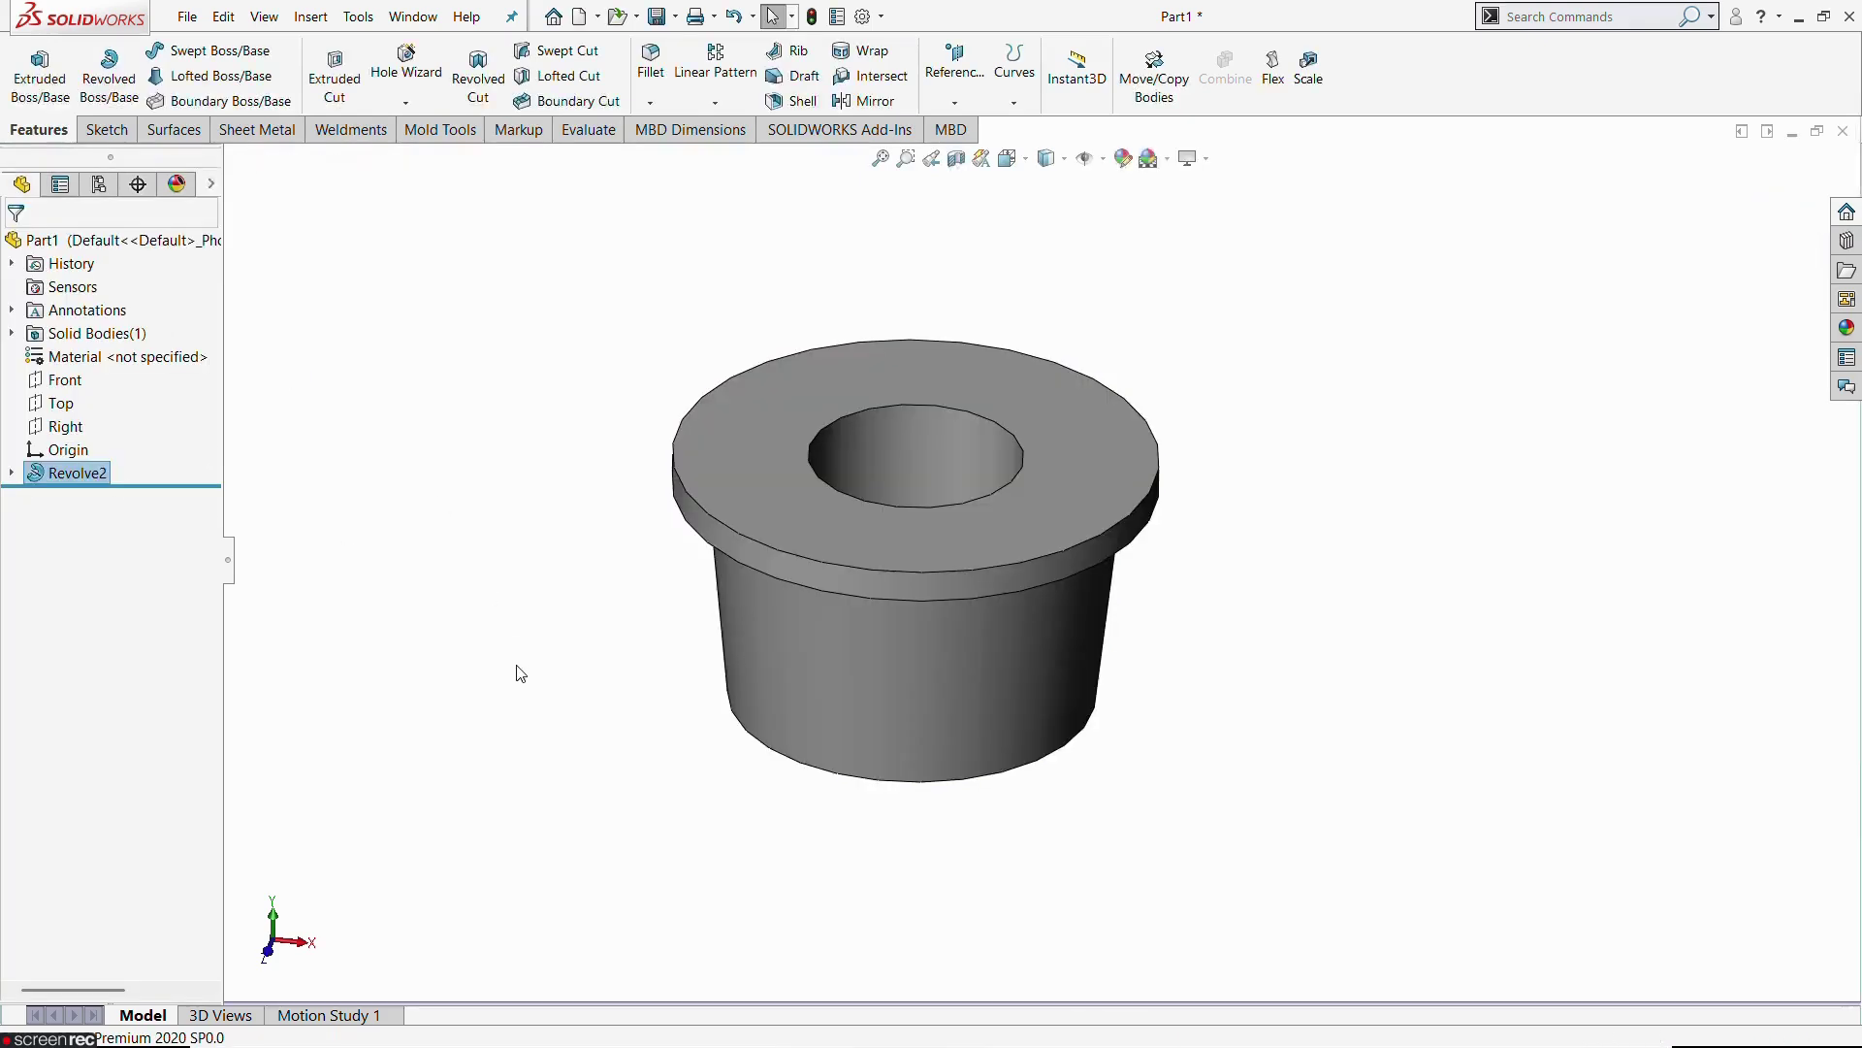
Start a sketch on the flange's top face and draw a circle about 70 mm in diameter centered on the origin
middle_click_drag(960, 773, 1025, 933)
left_click(1103, 497)
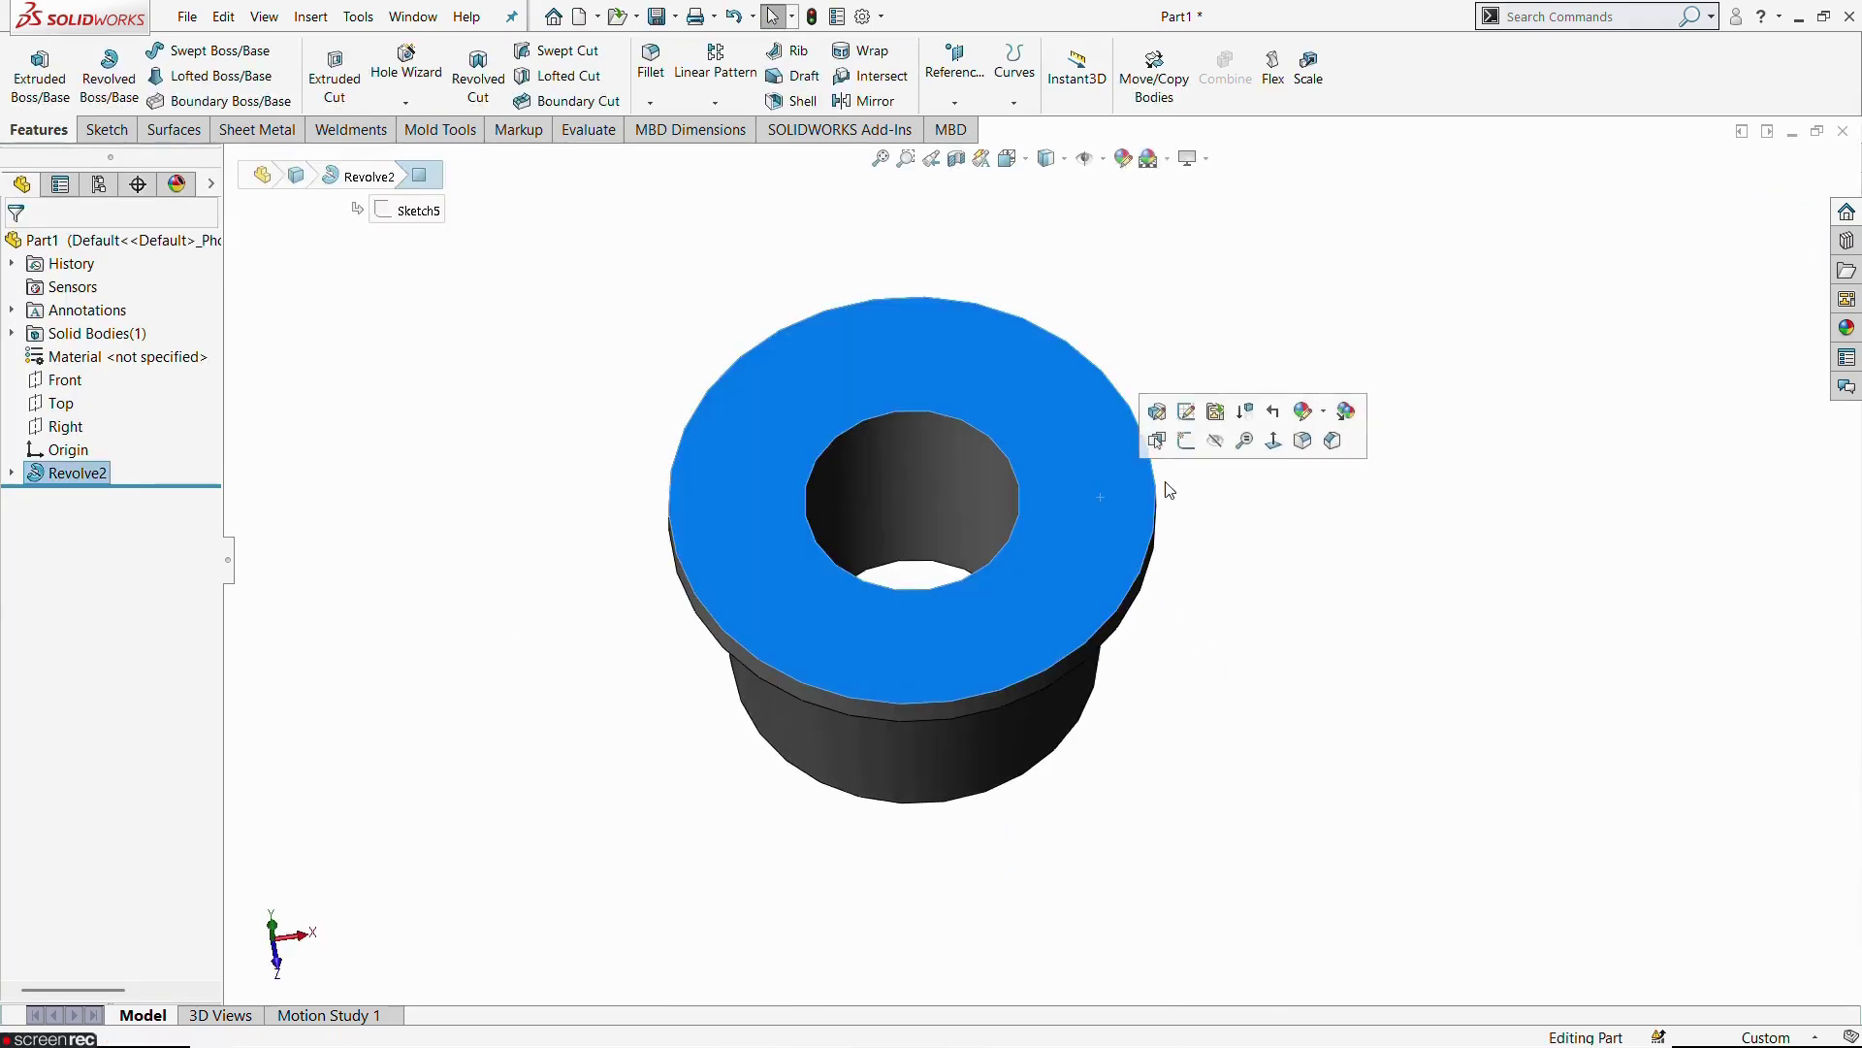
left_click(1189, 442)
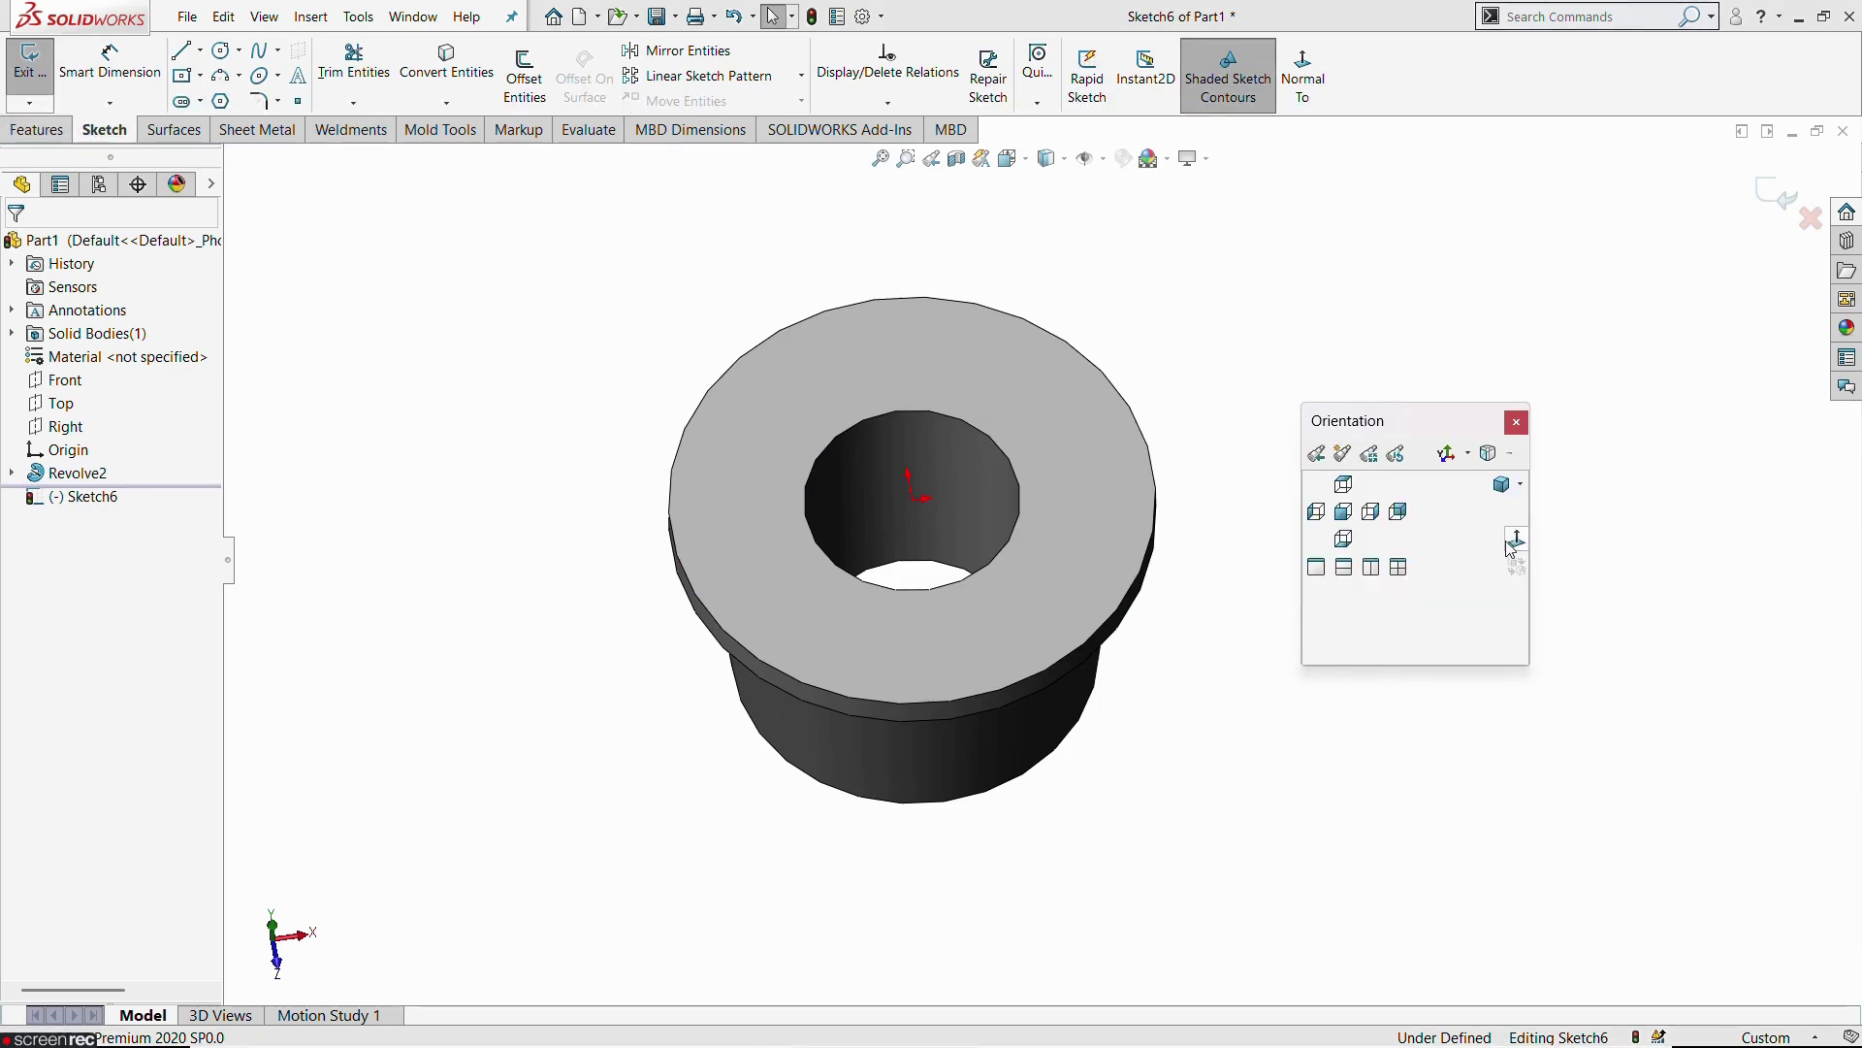
left_click(1516, 540)
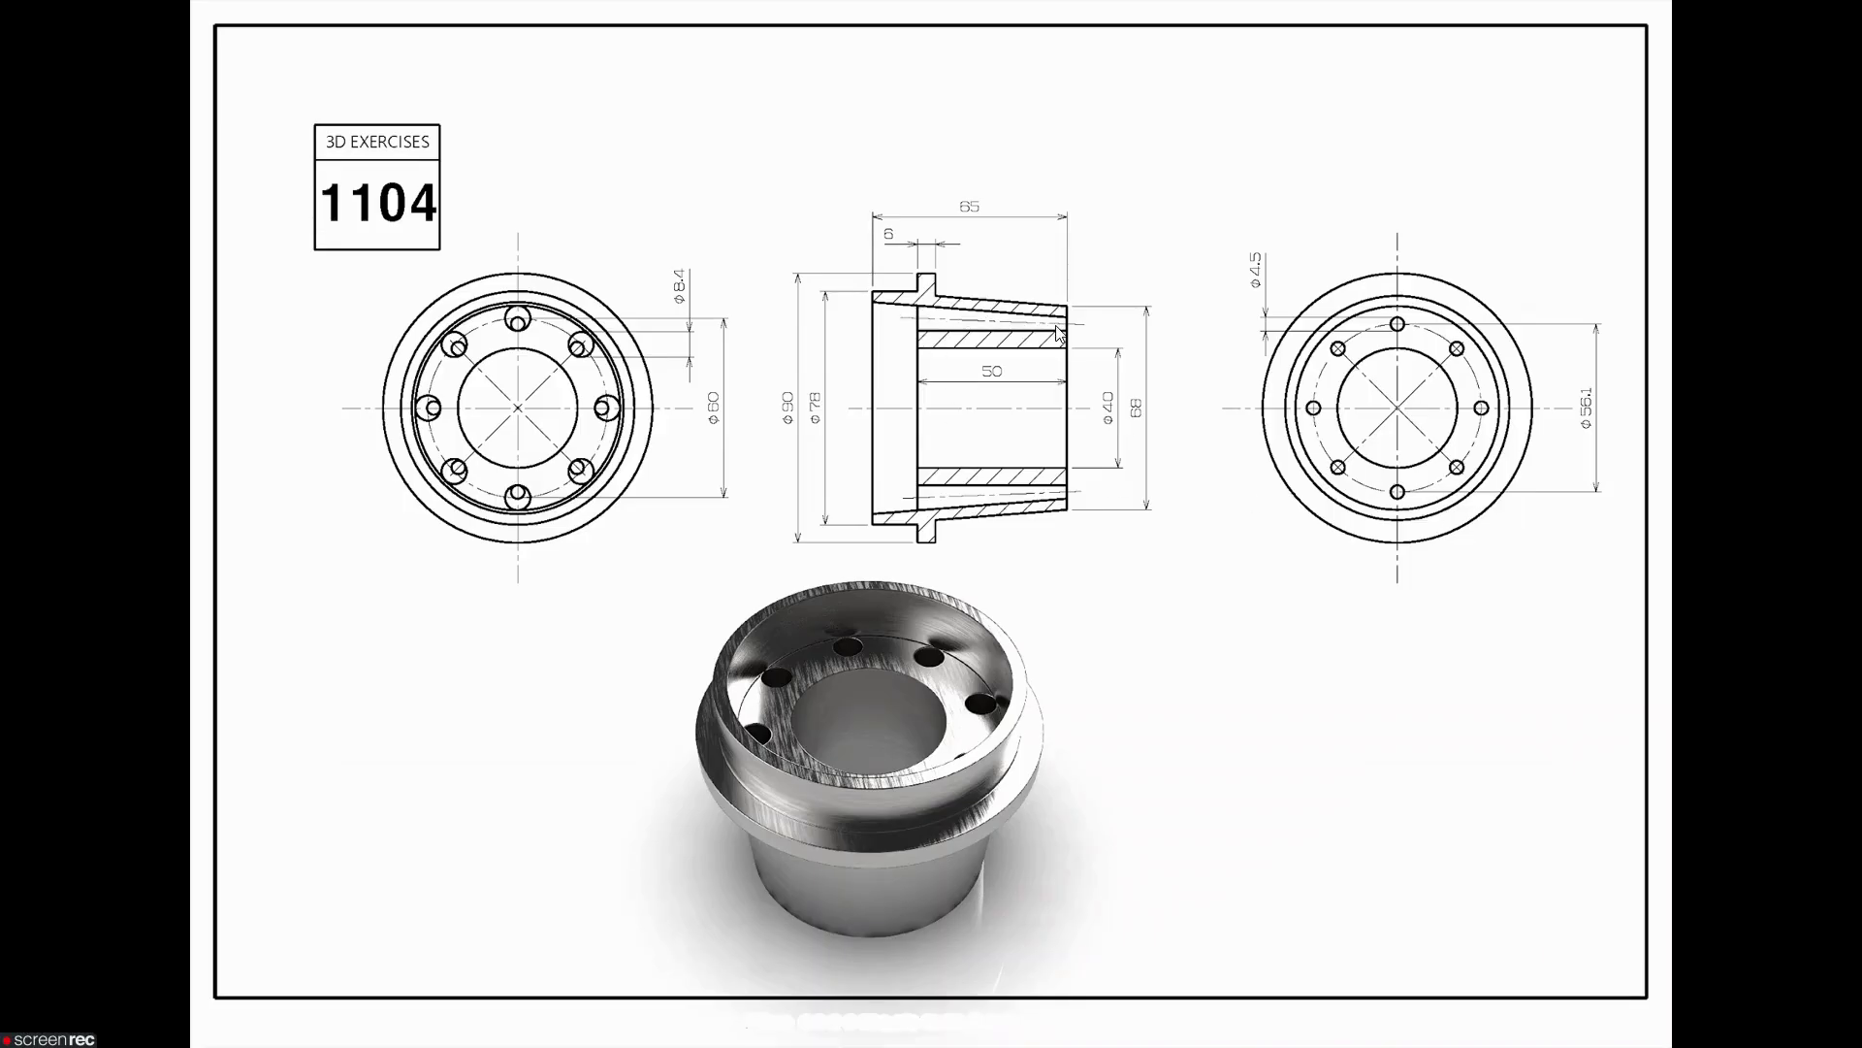
key("alt+Tab")
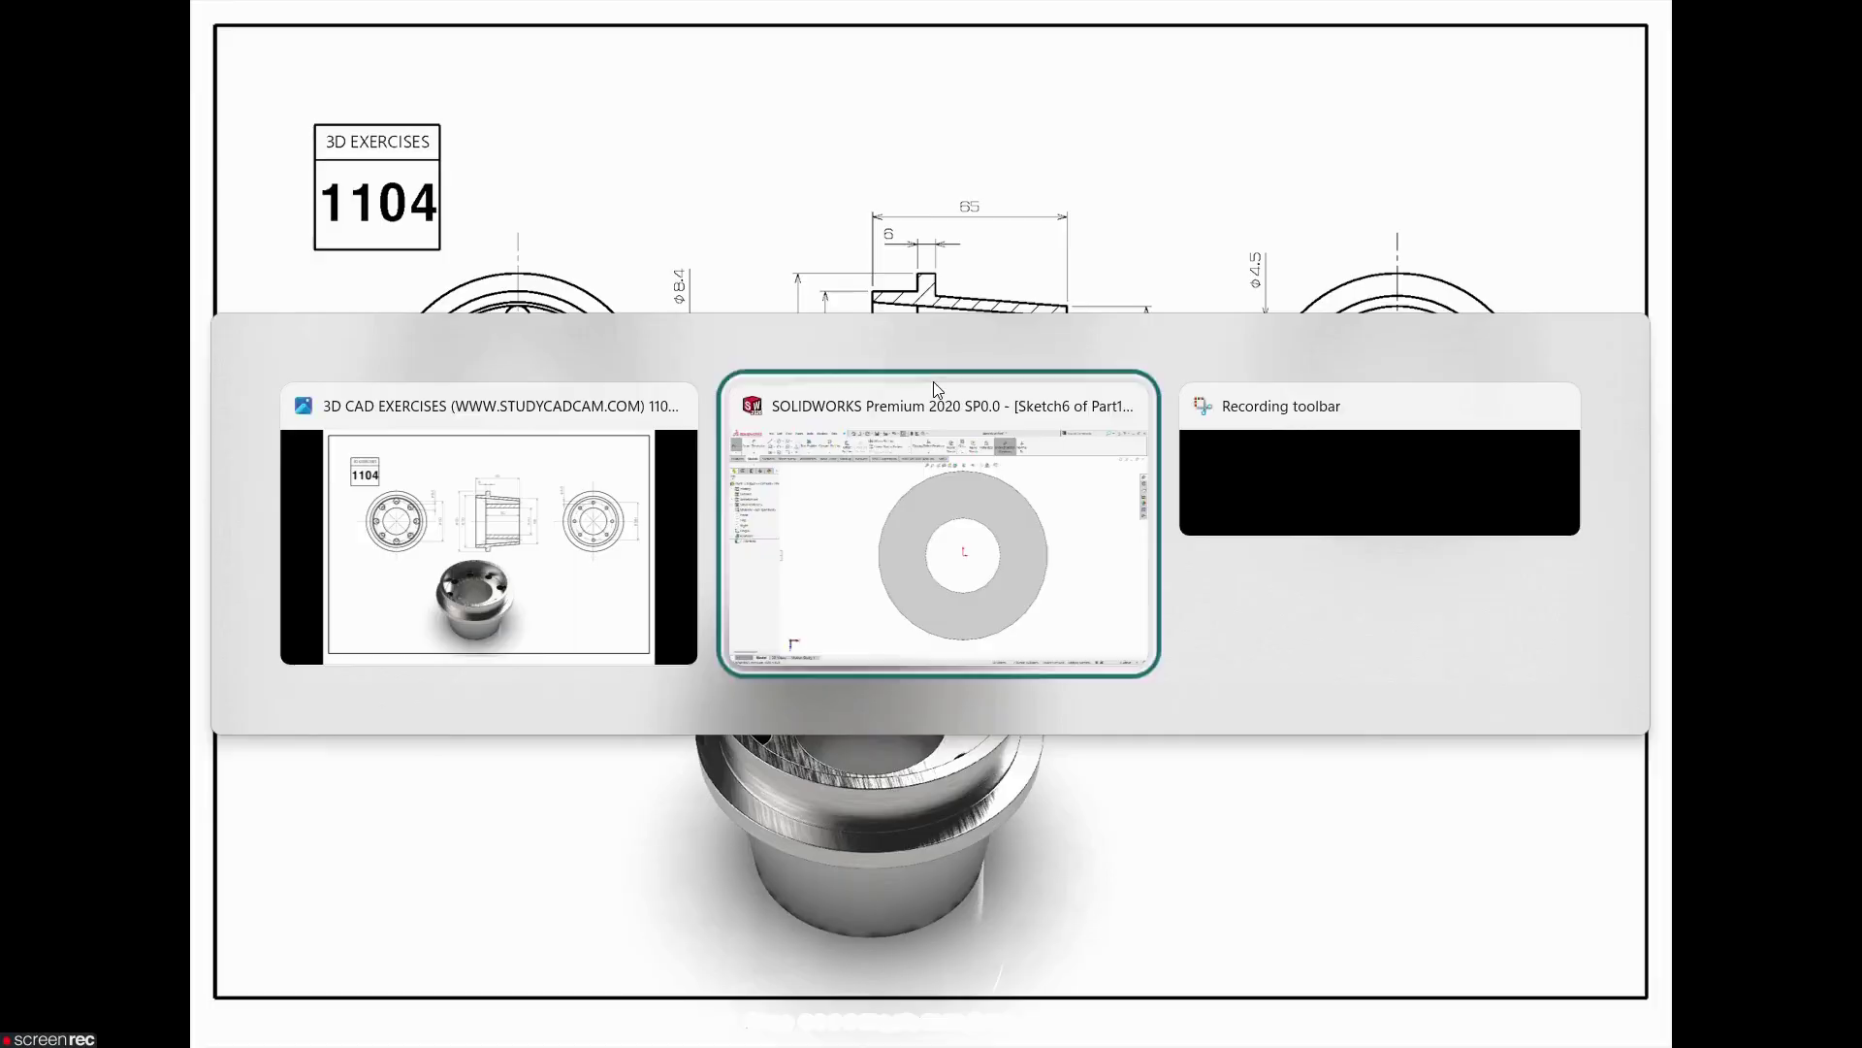
left_click(220, 52)
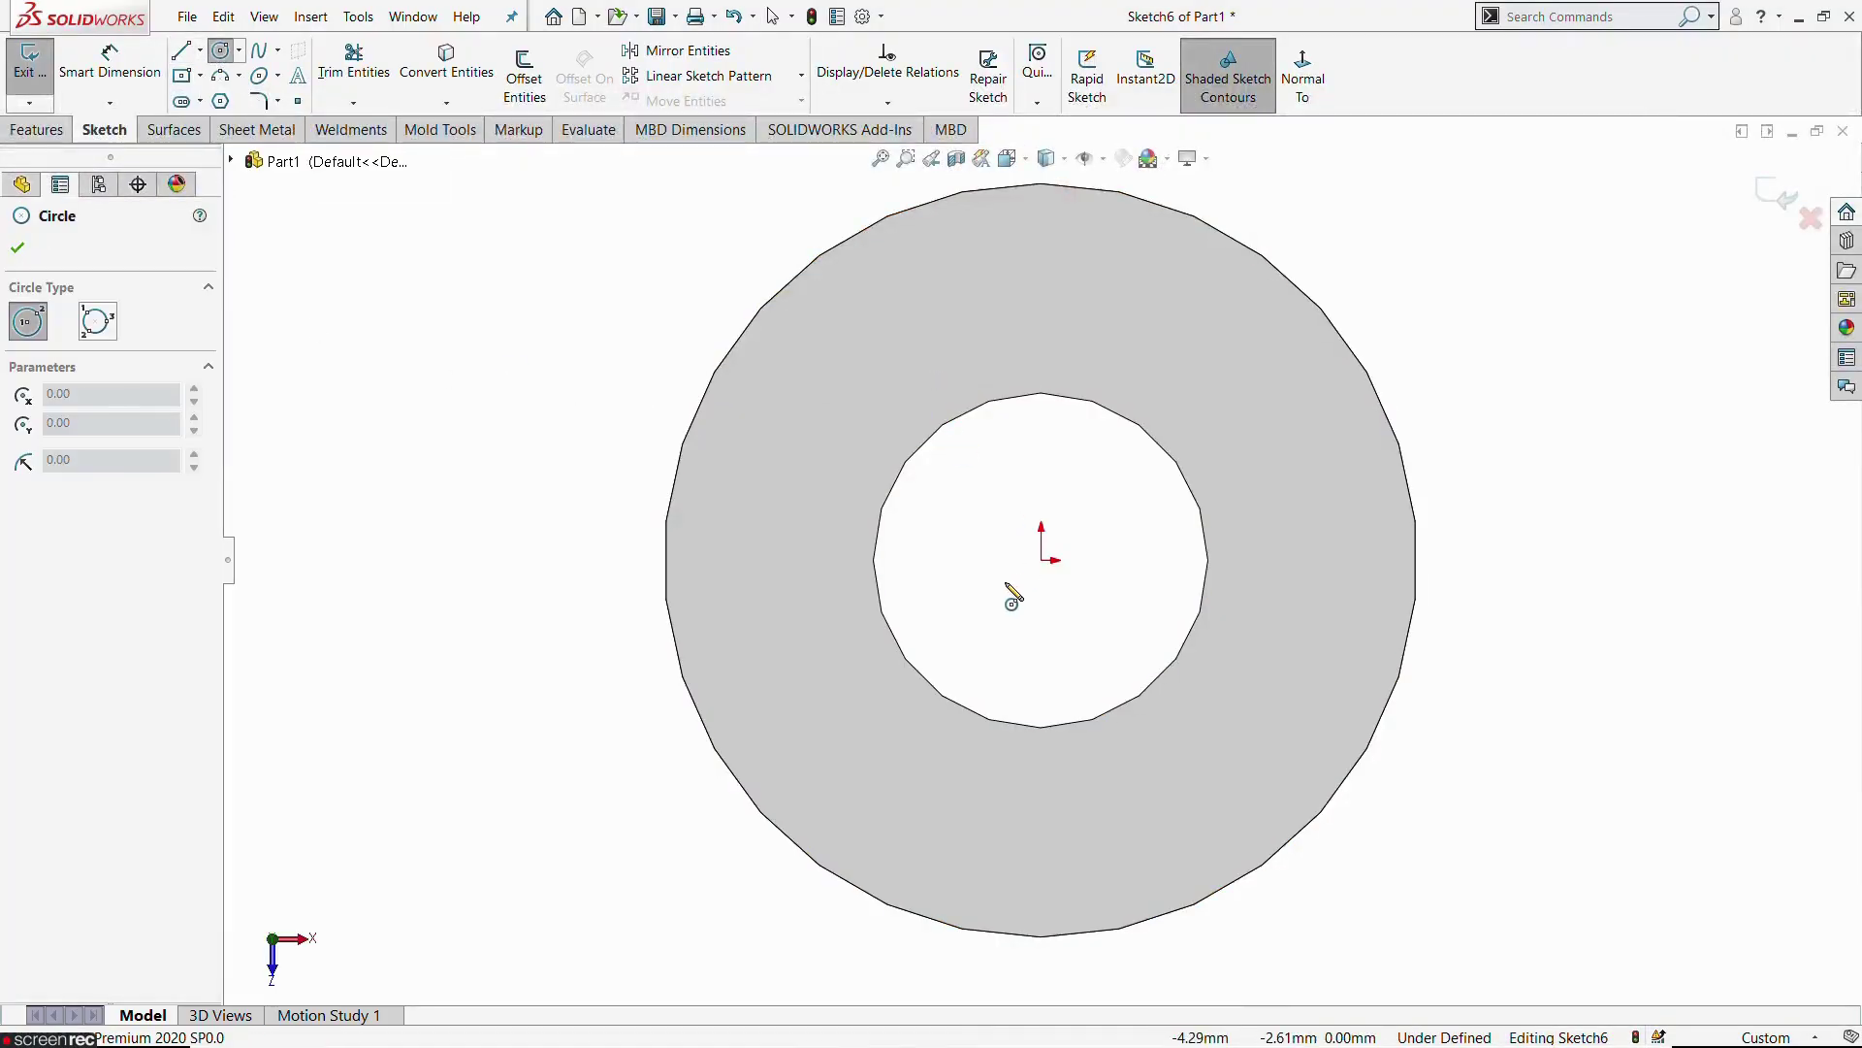
left_click(1043, 561)
left_click(1297, 723)
key("Escape")
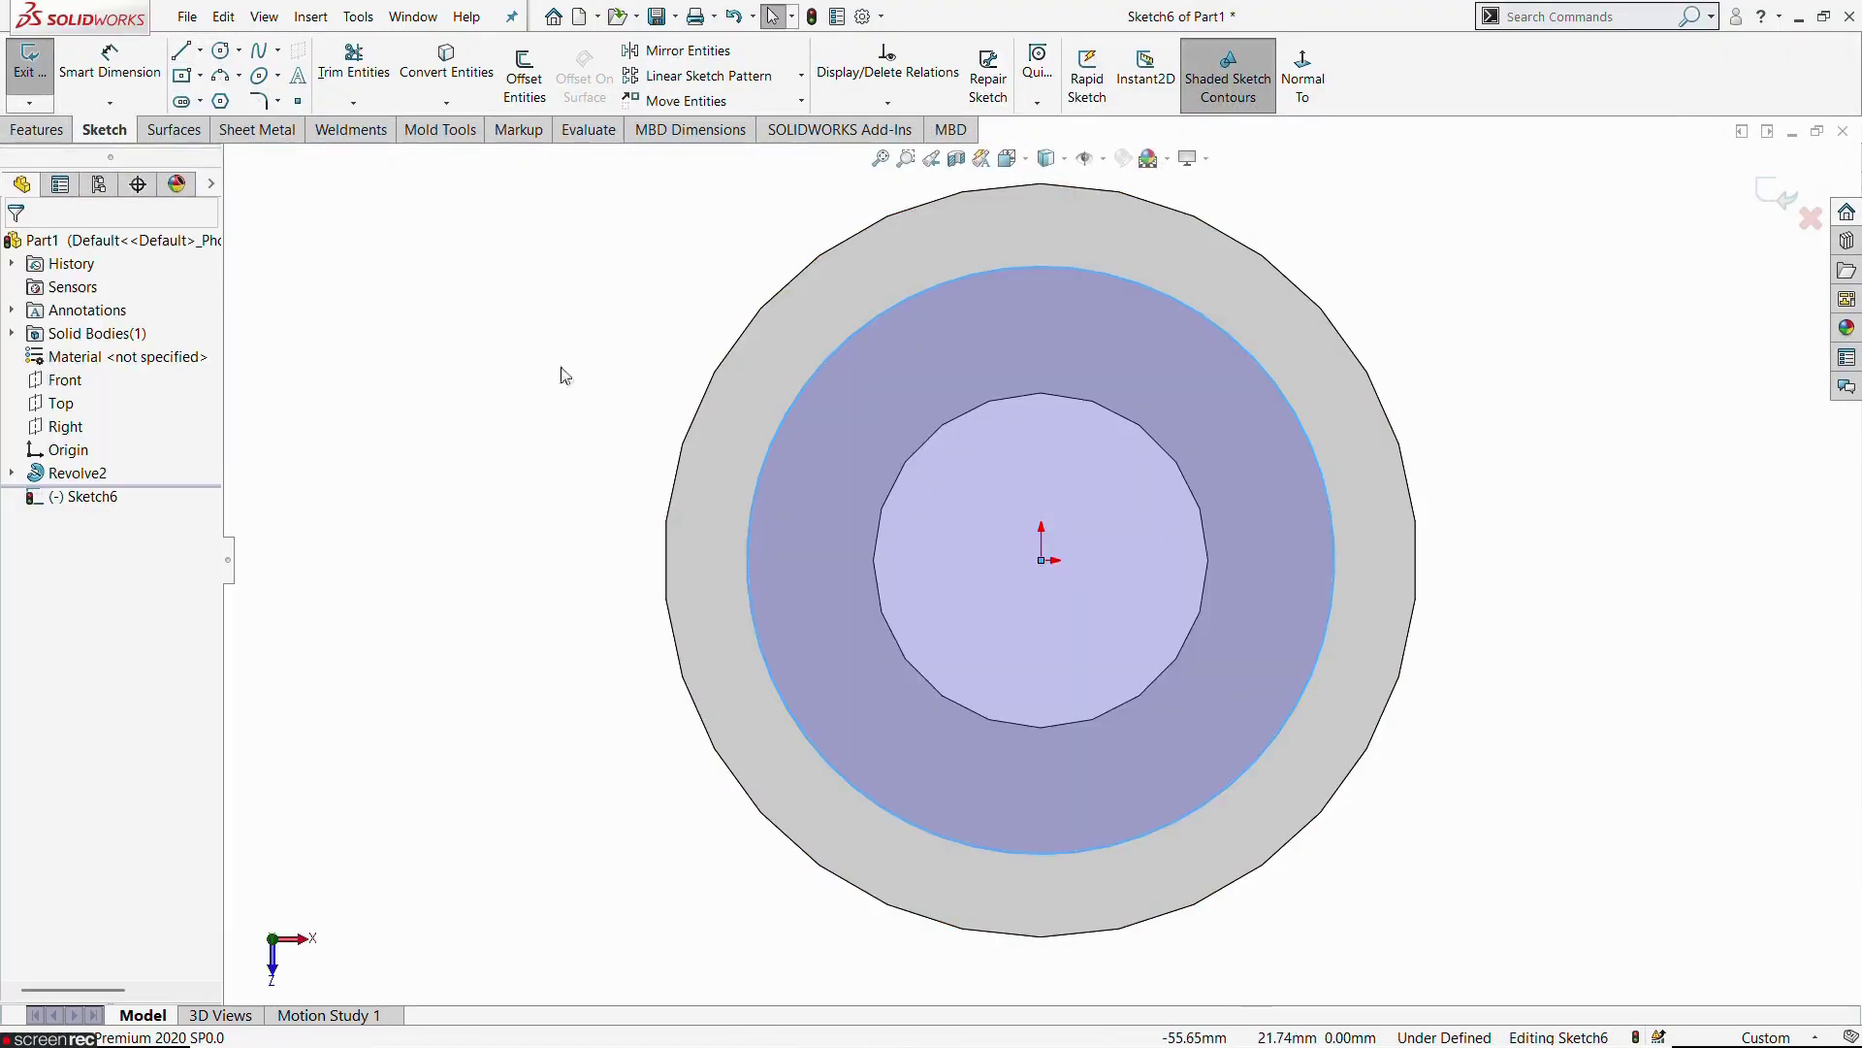
Dimension the circle's diameter as 60 mm and convert the circle to construction geometry
left_click(109, 60)
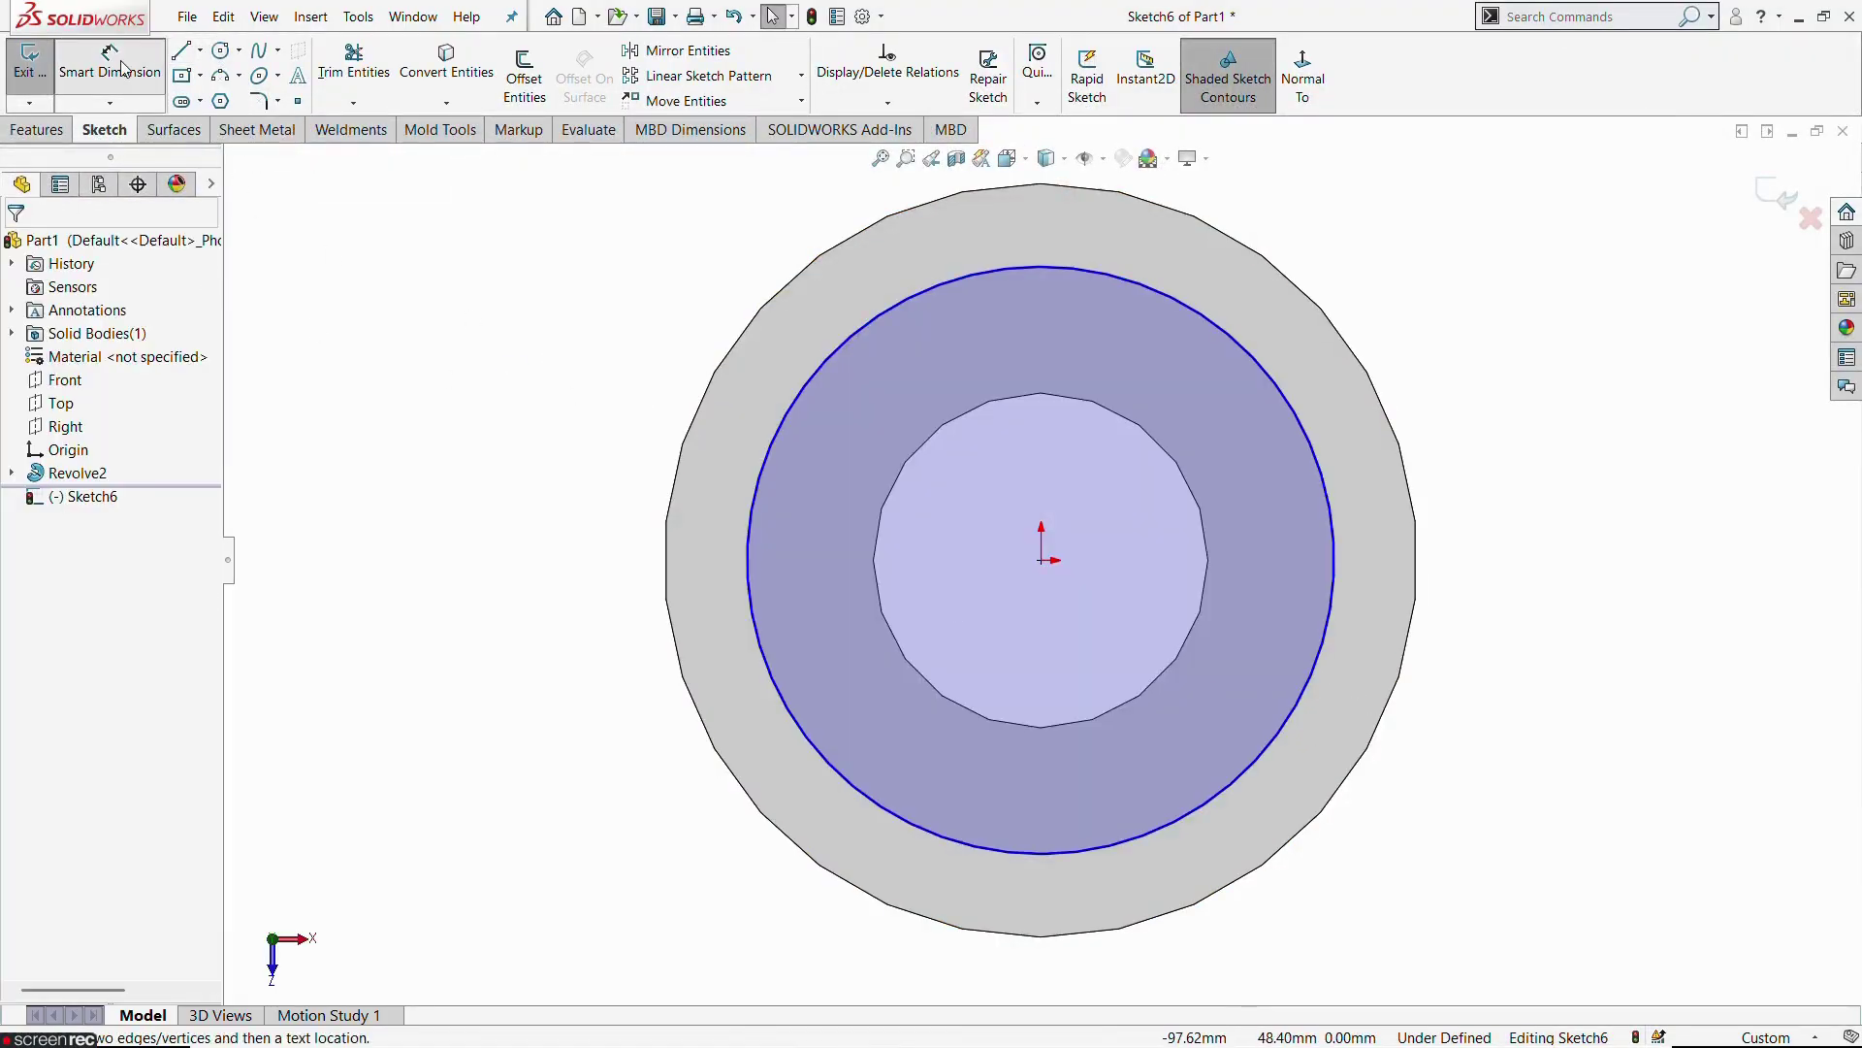
left_click(1277, 382)
left_click(1640, 468)
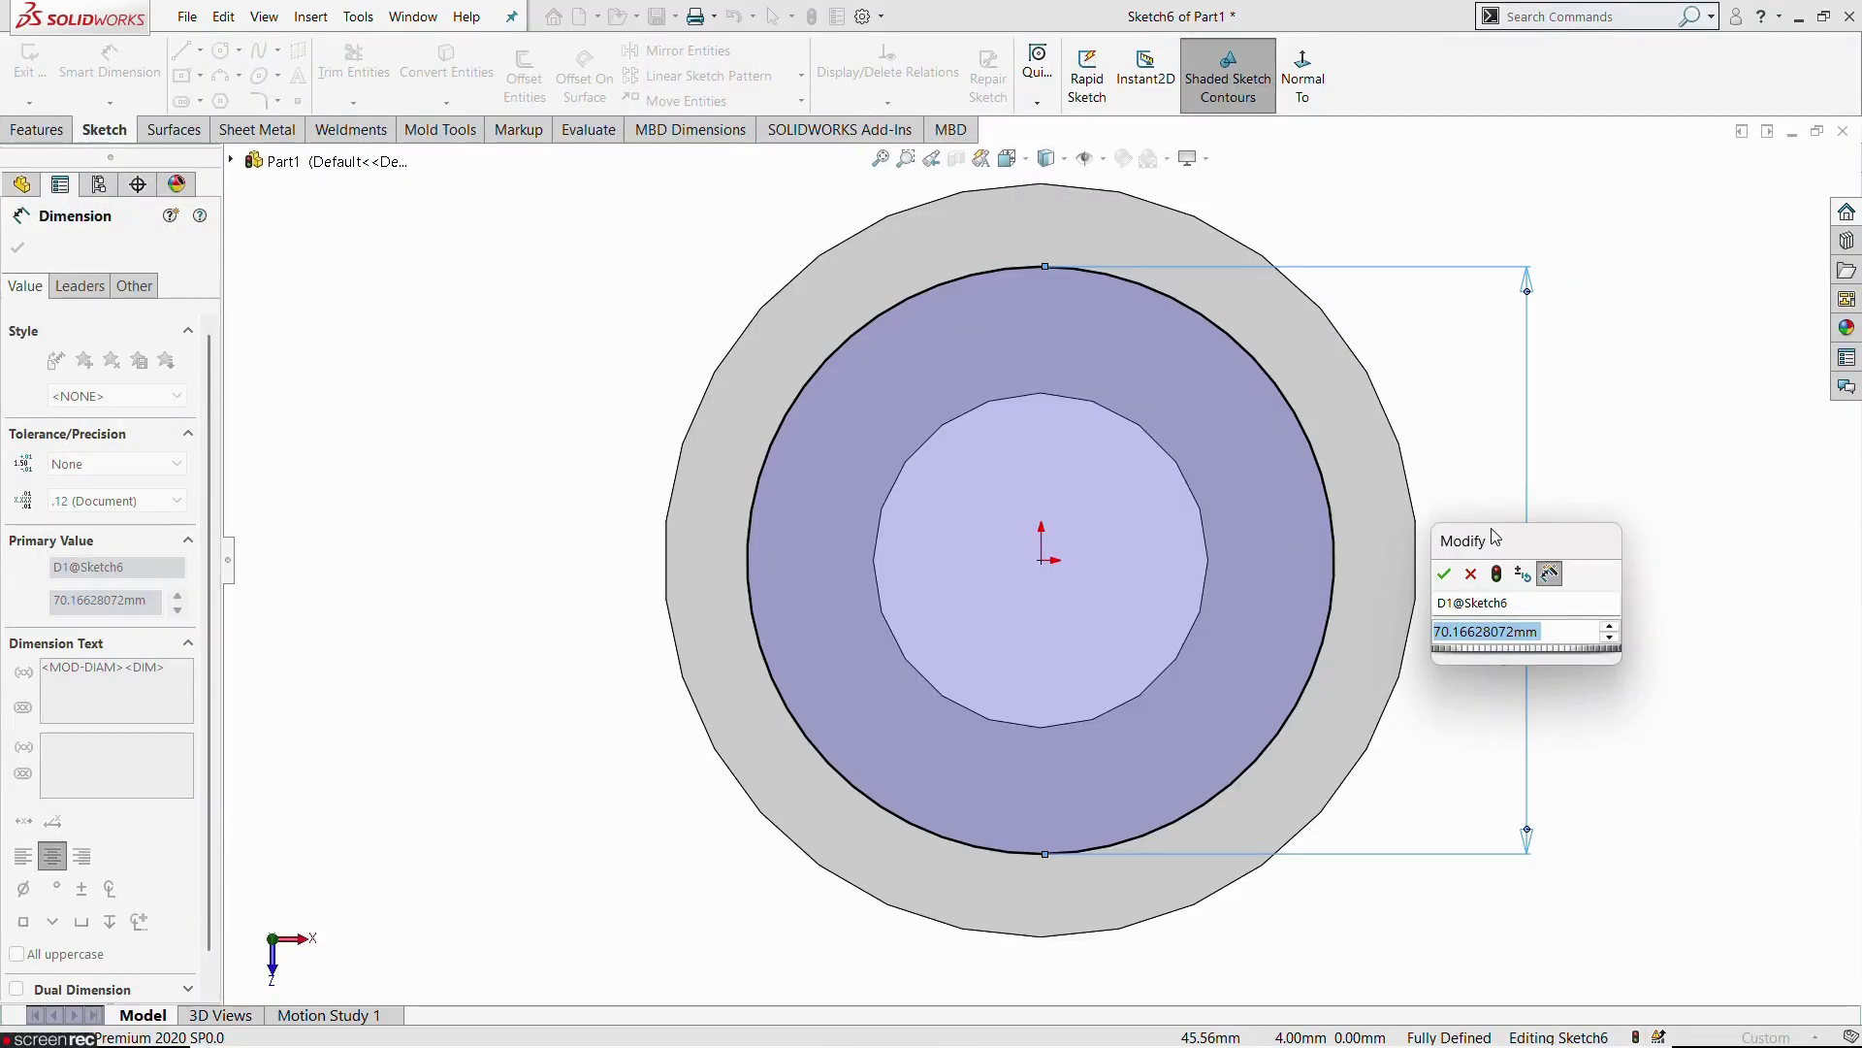
type("60")
key("Return")
key("Escape")
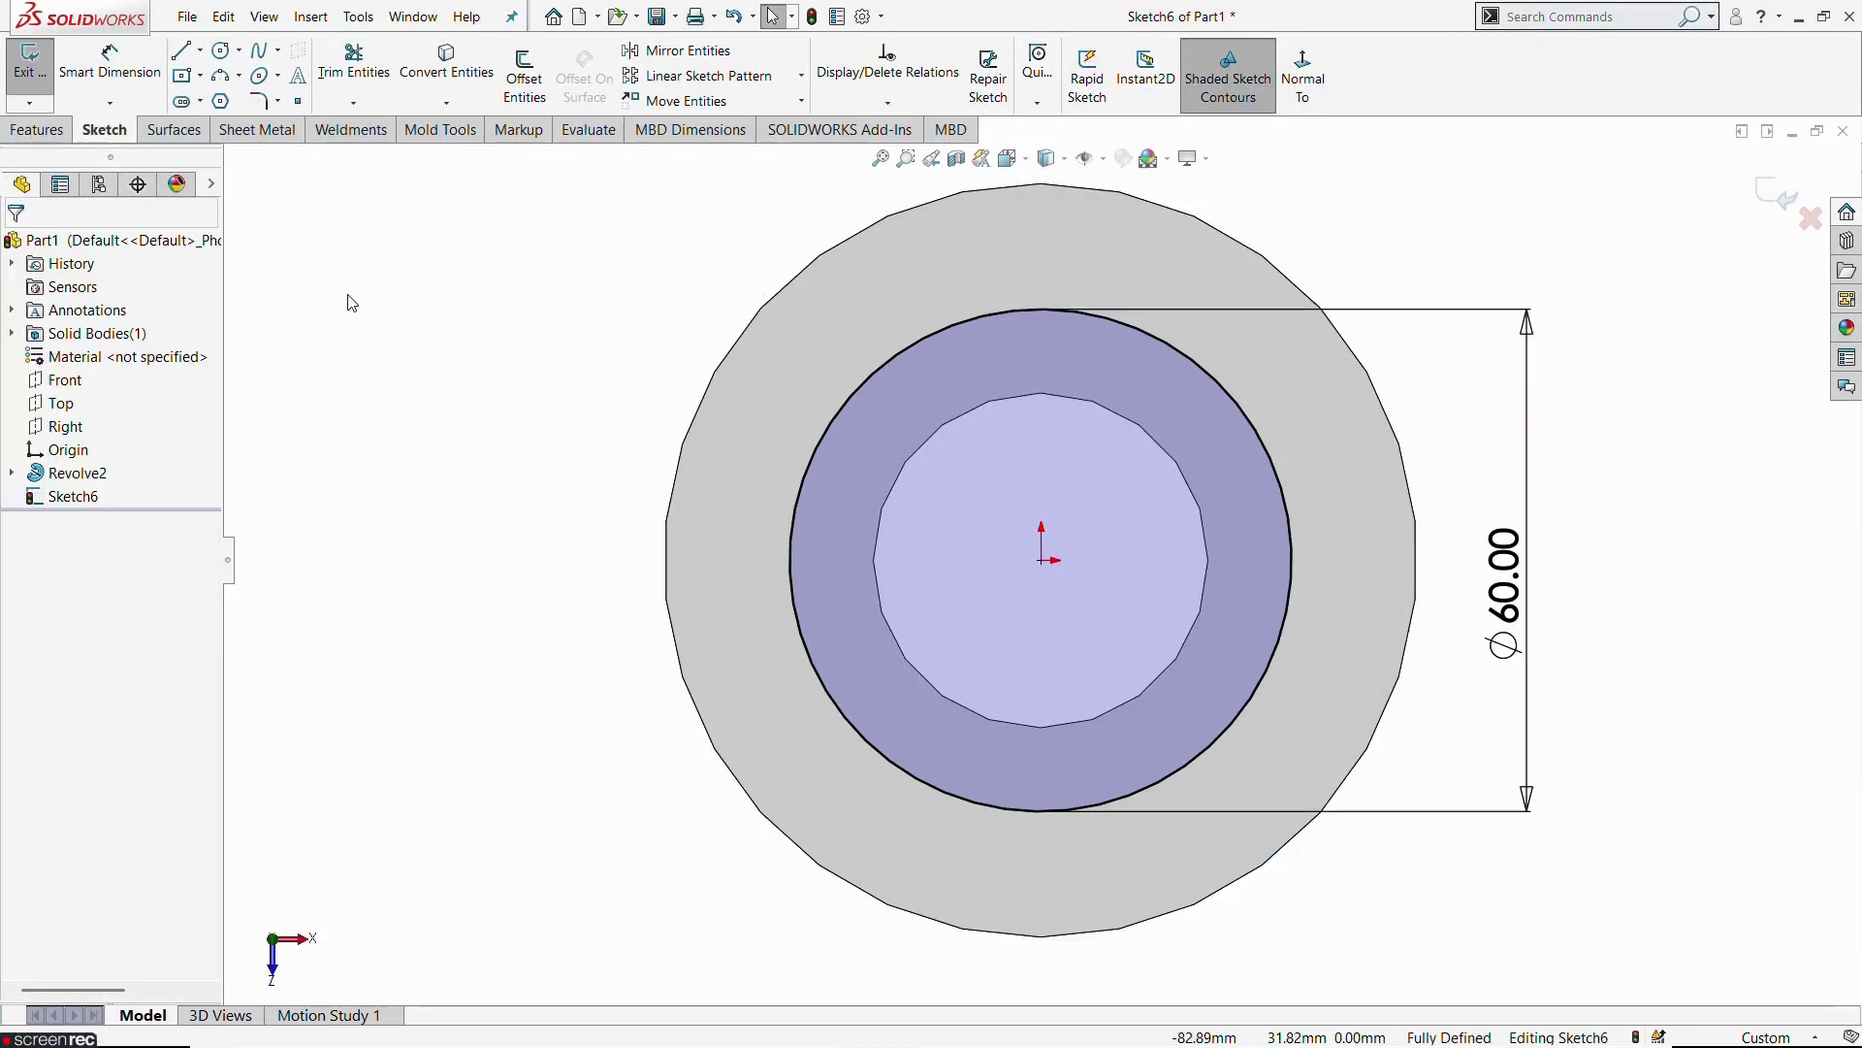
left_click(914, 339)
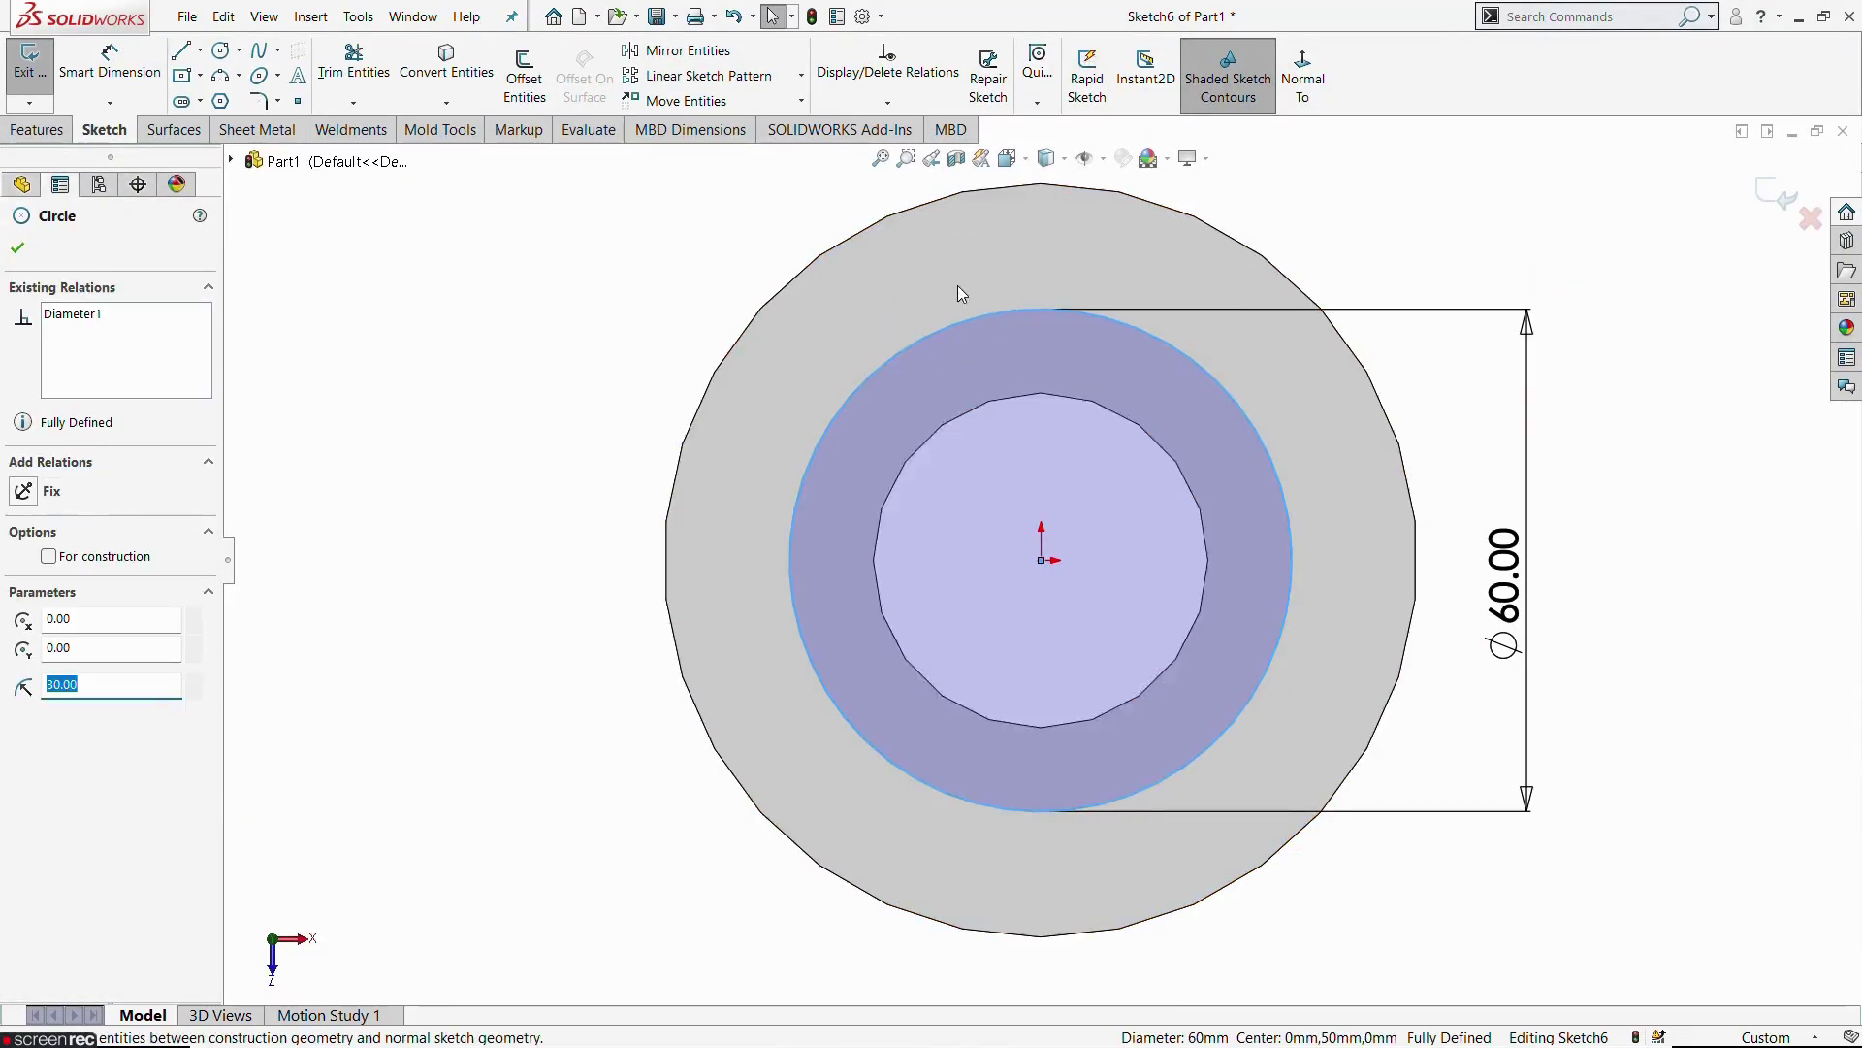
left_click(958, 286)
Draw a small circle about 9.4 mm in diameter centered on the upper quadrant point of the construction circle
left_click(222, 49)
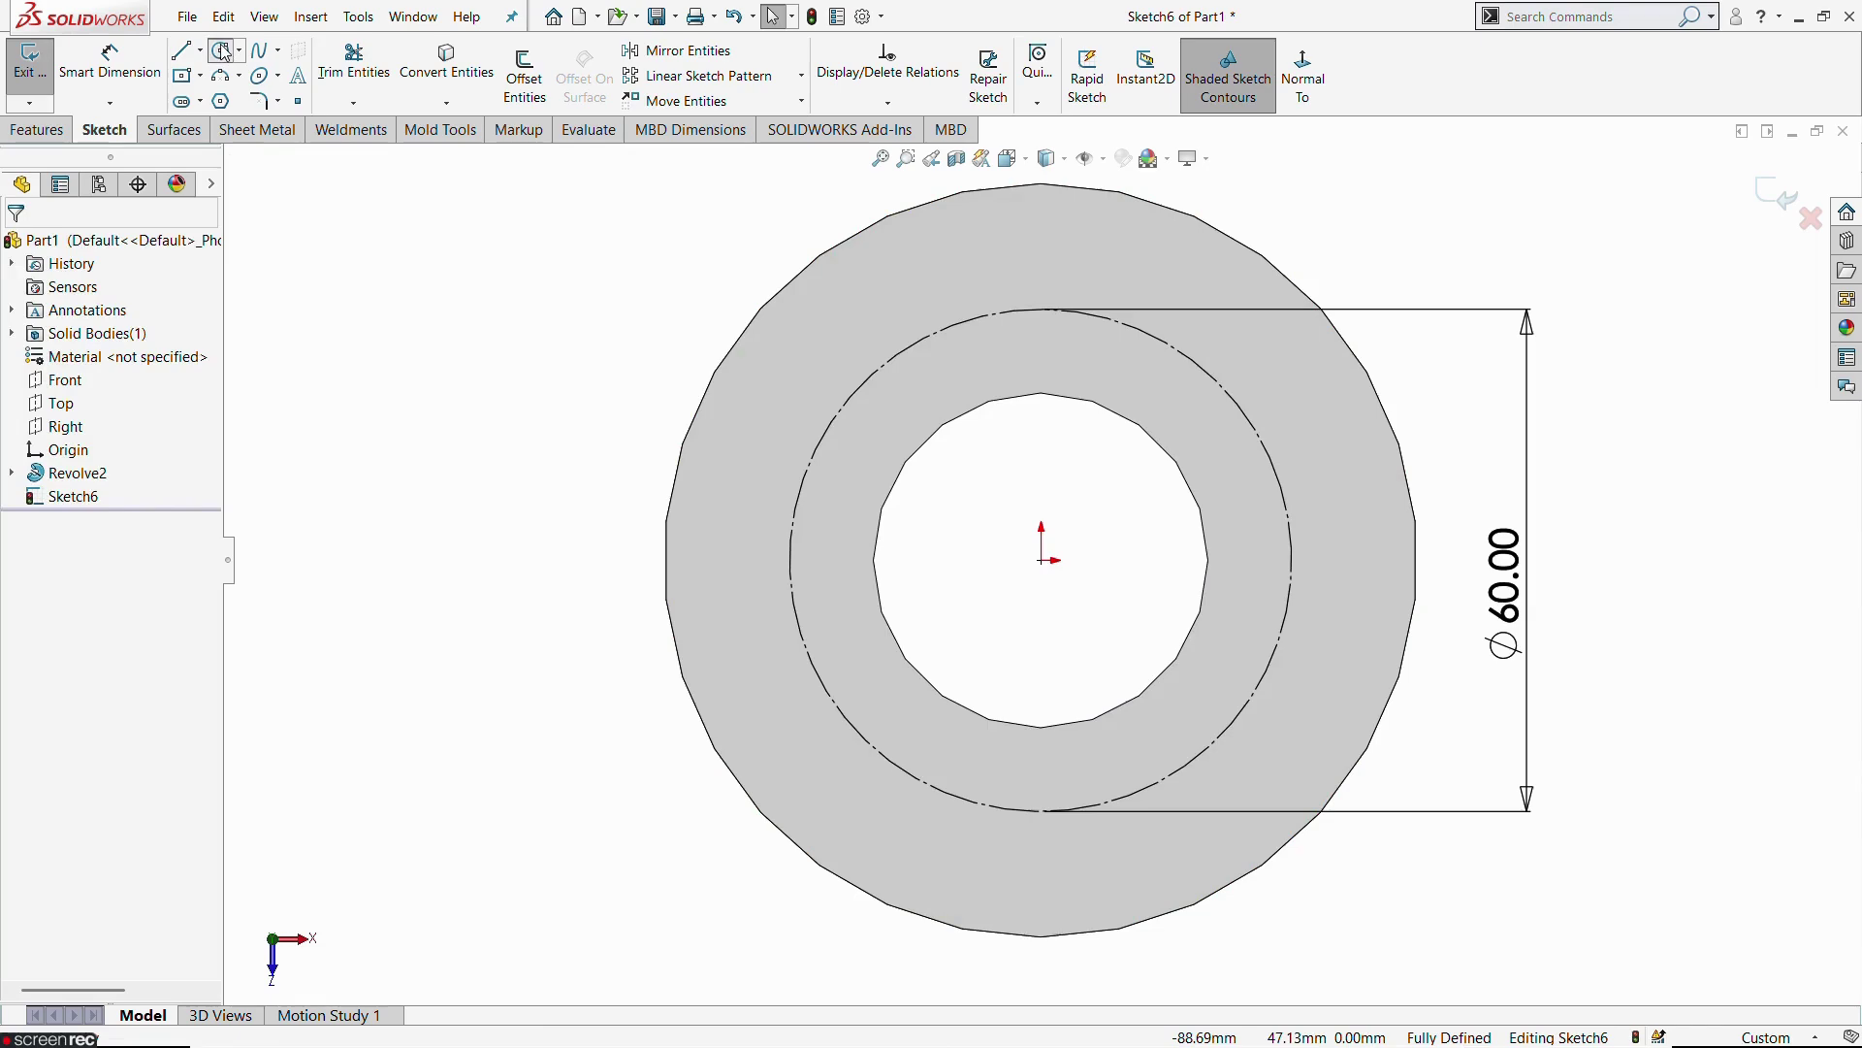
left_click(1042, 310)
left_click(1074, 333)
key("Escape")
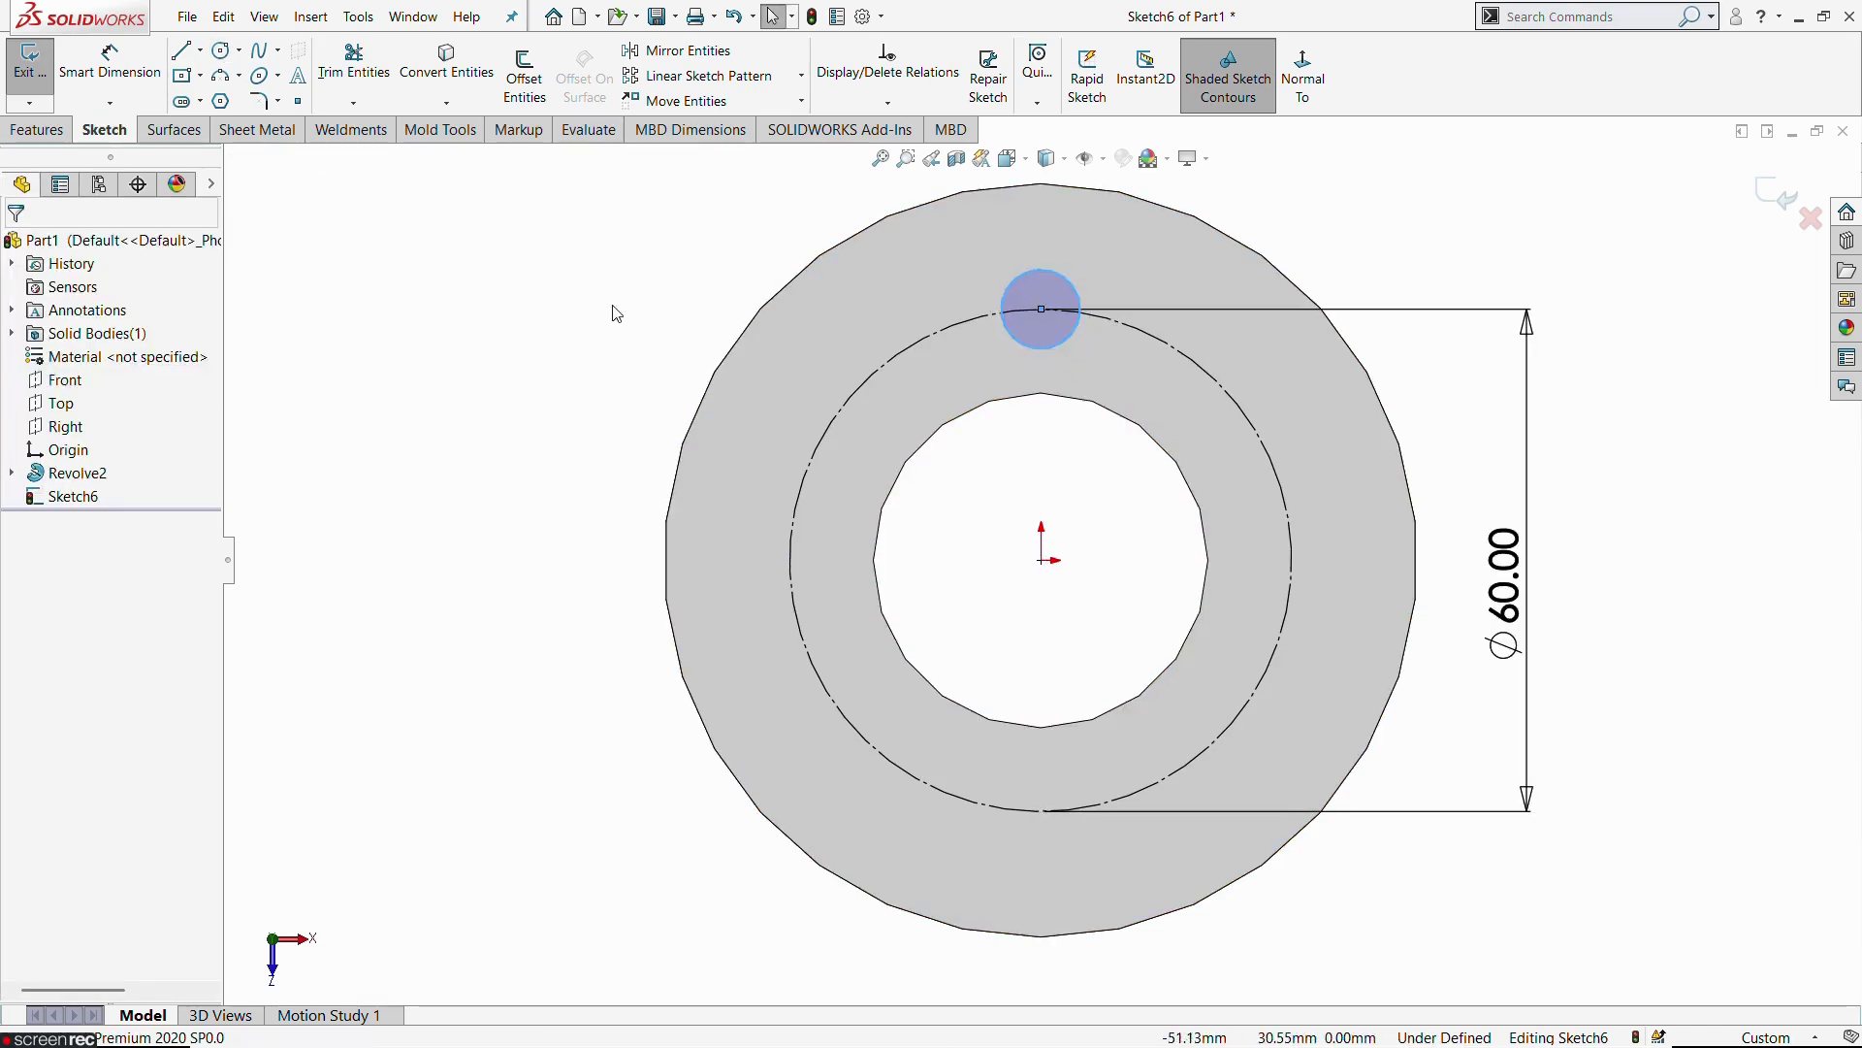
Dimension the small circle's diameter as 8.4 mm from the reference drawing and finish the sketch
left_click(110, 58)
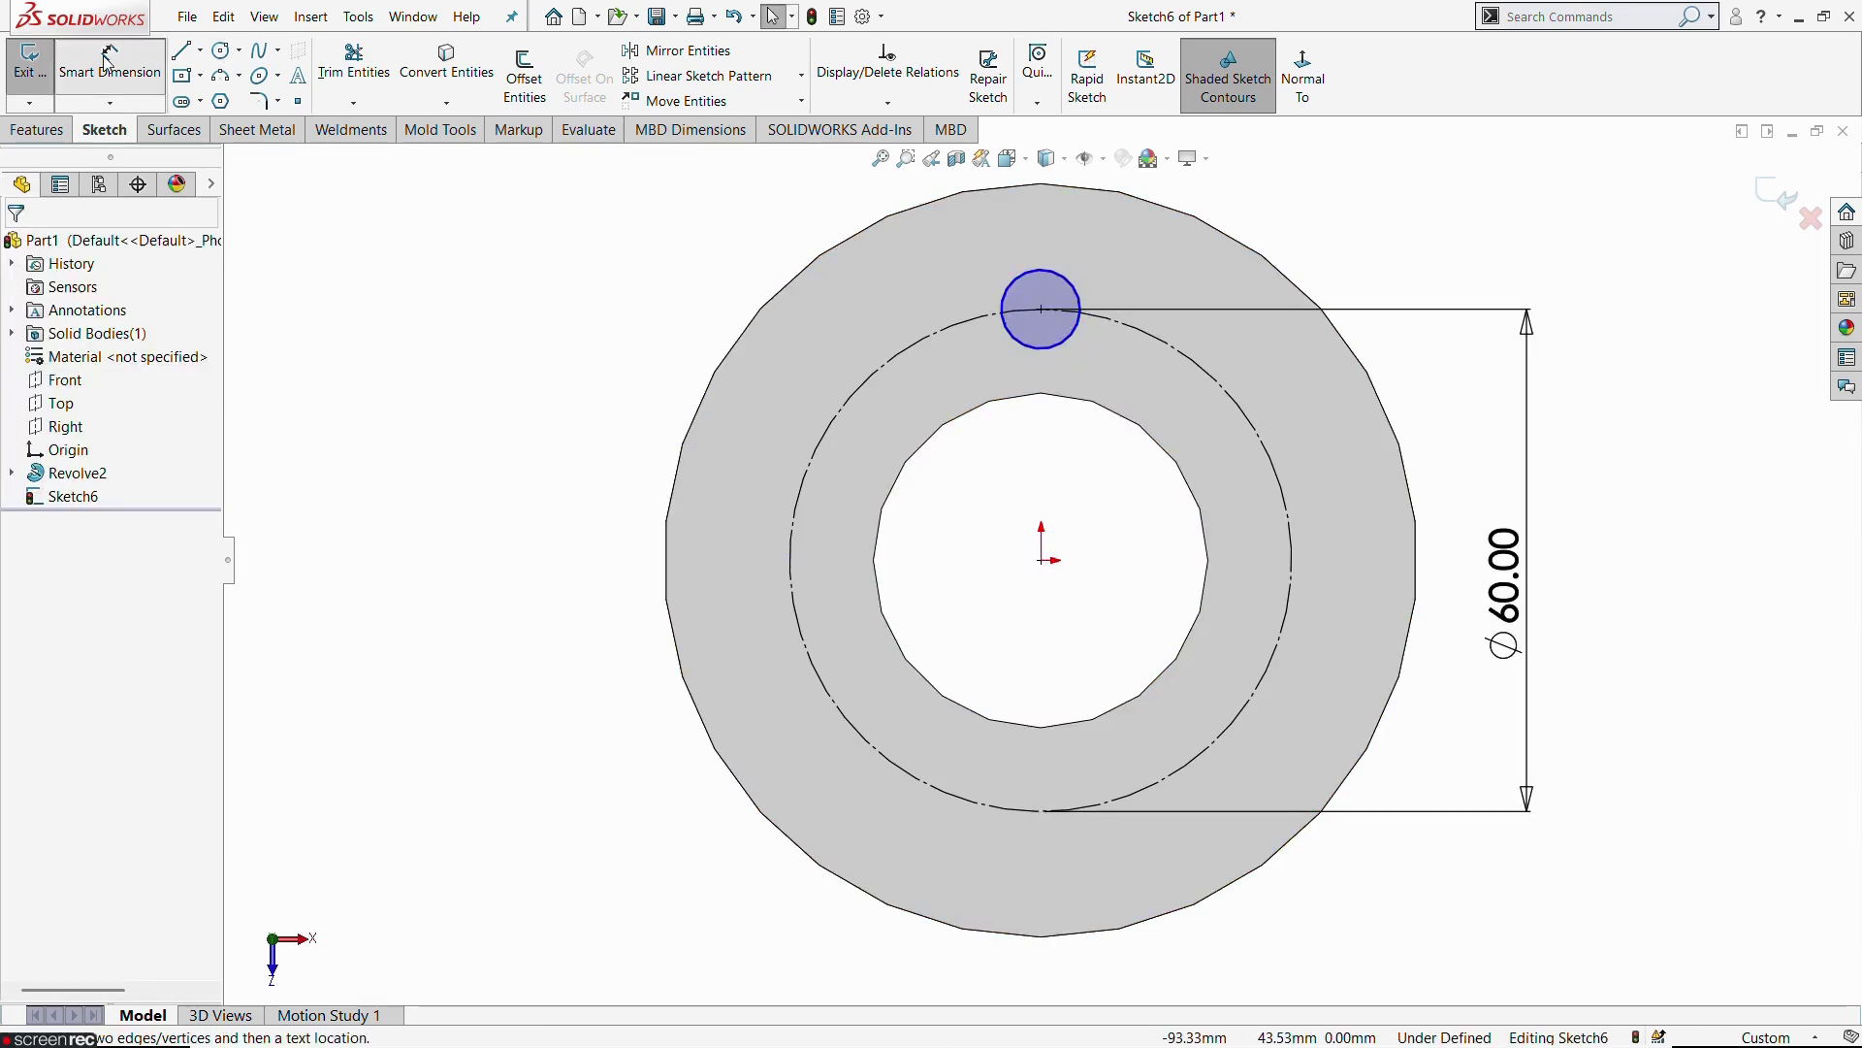
left_click(1065, 344)
left_click(1096, 374)
key("alt+Tab")
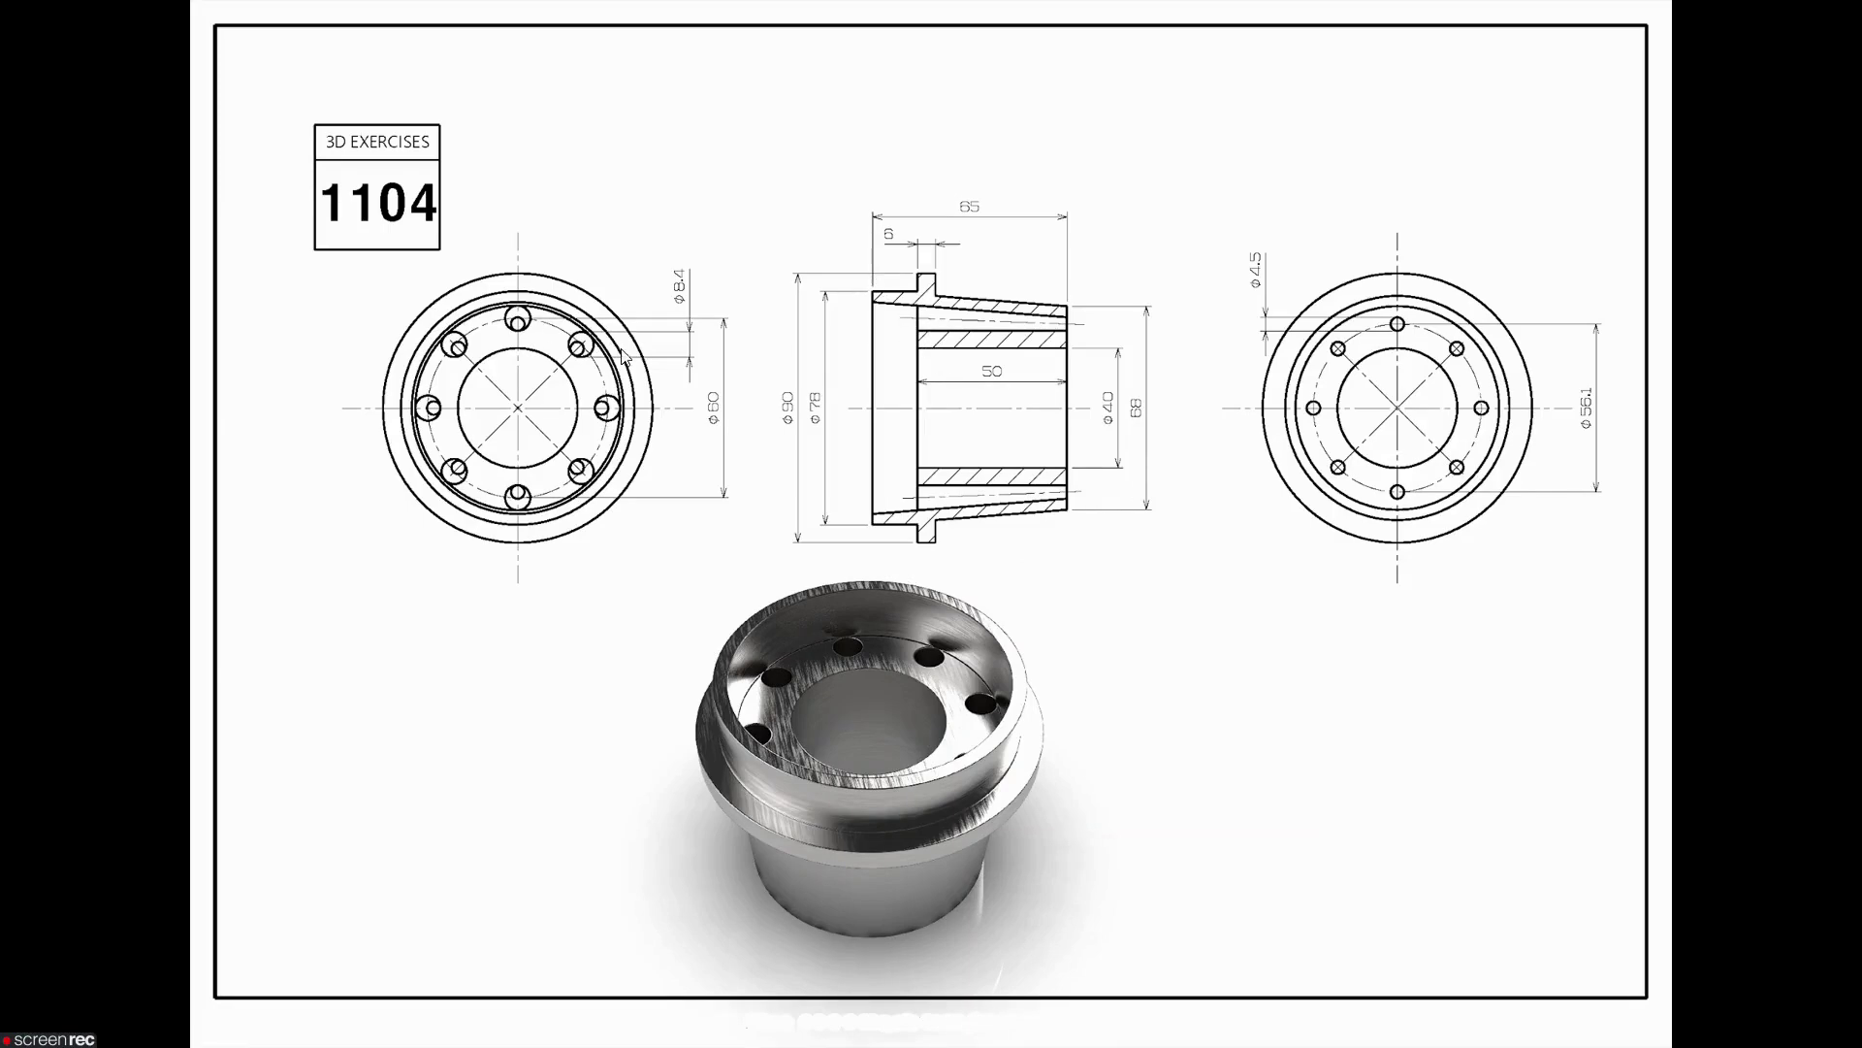
key("alt+Tab")
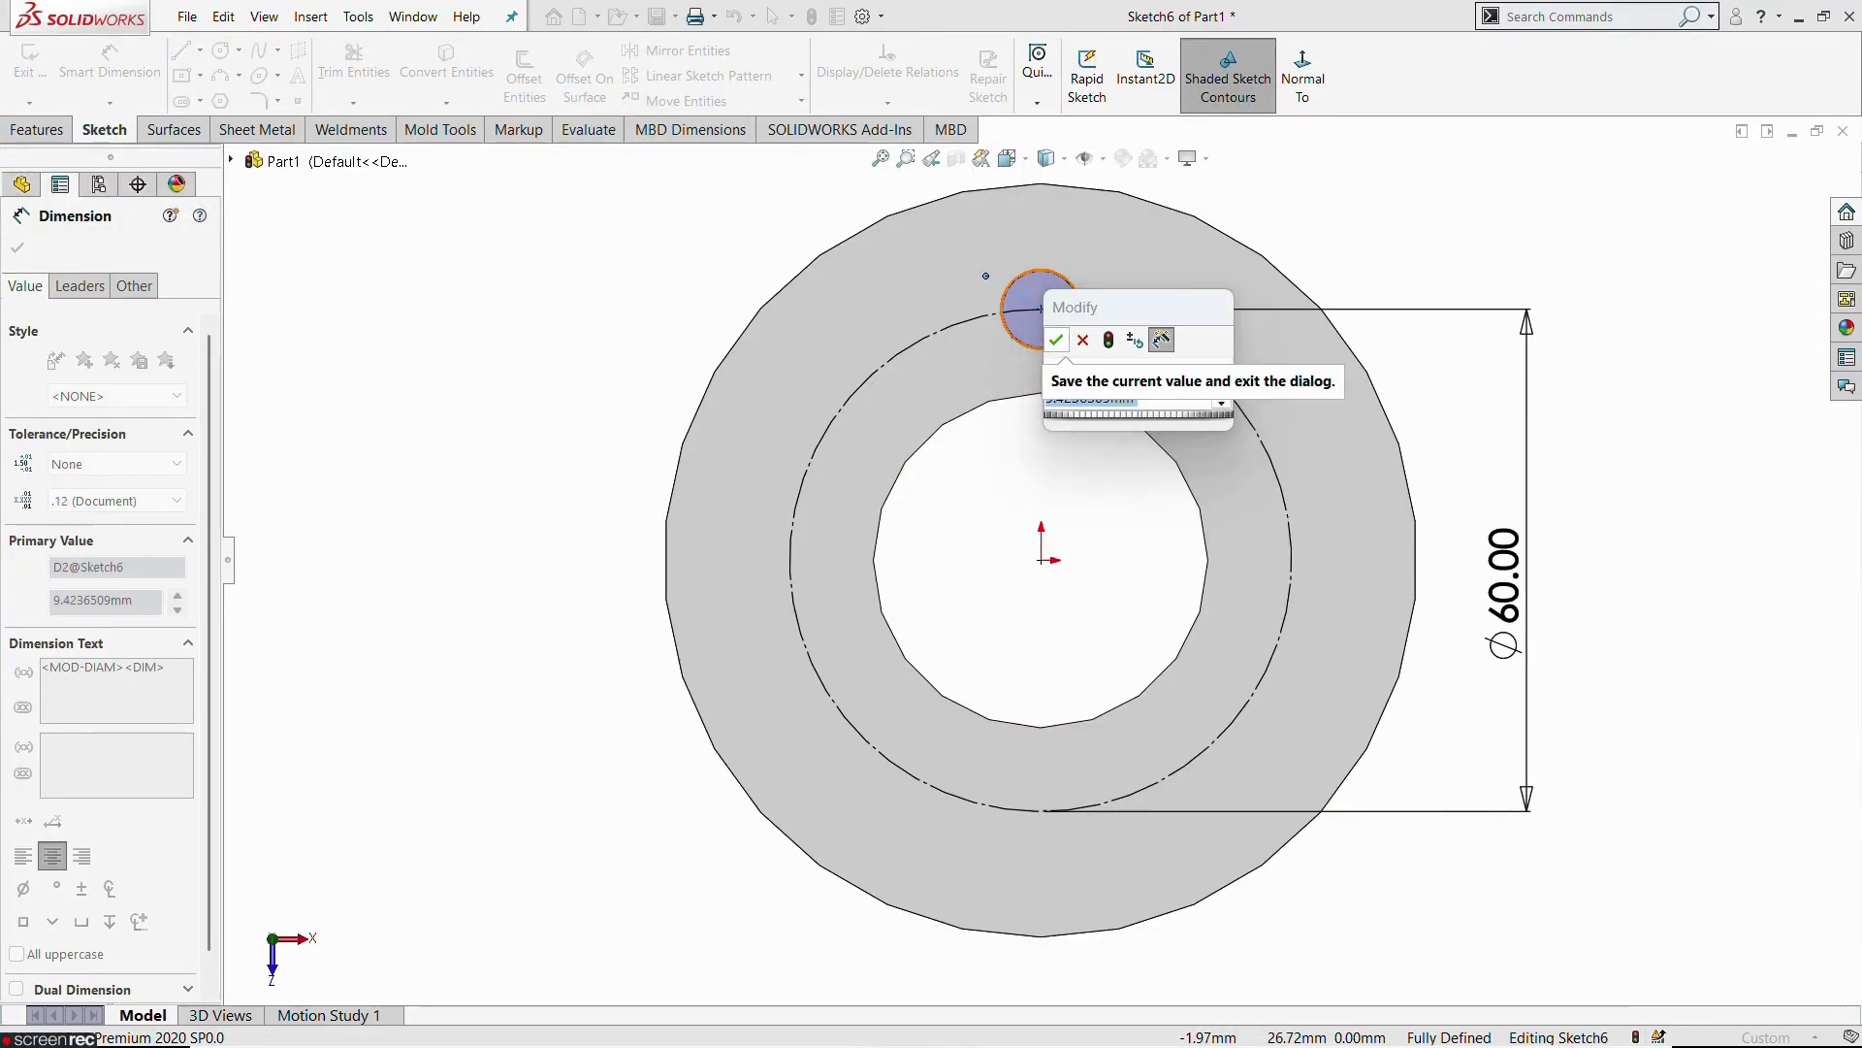
type("8.4")
key("Return")
left_click(577, 386)
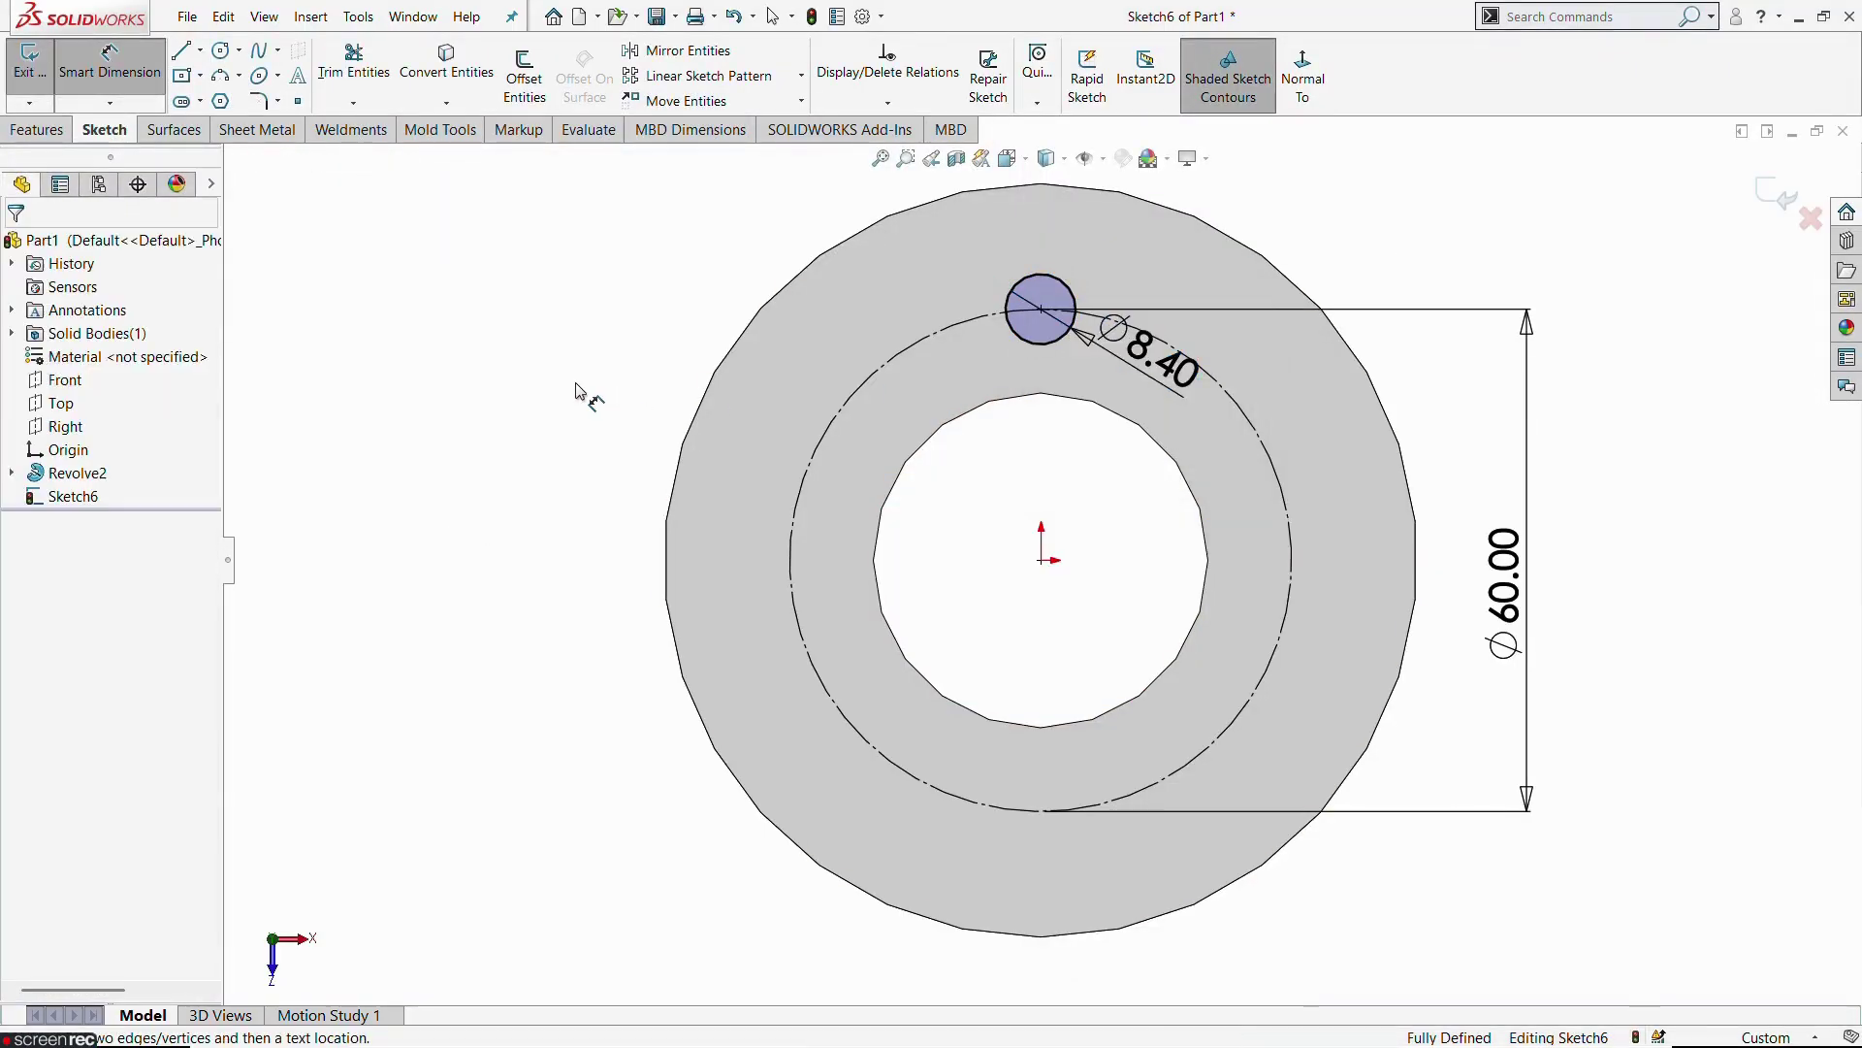
middle_click_drag(834, 539, 661, 524)
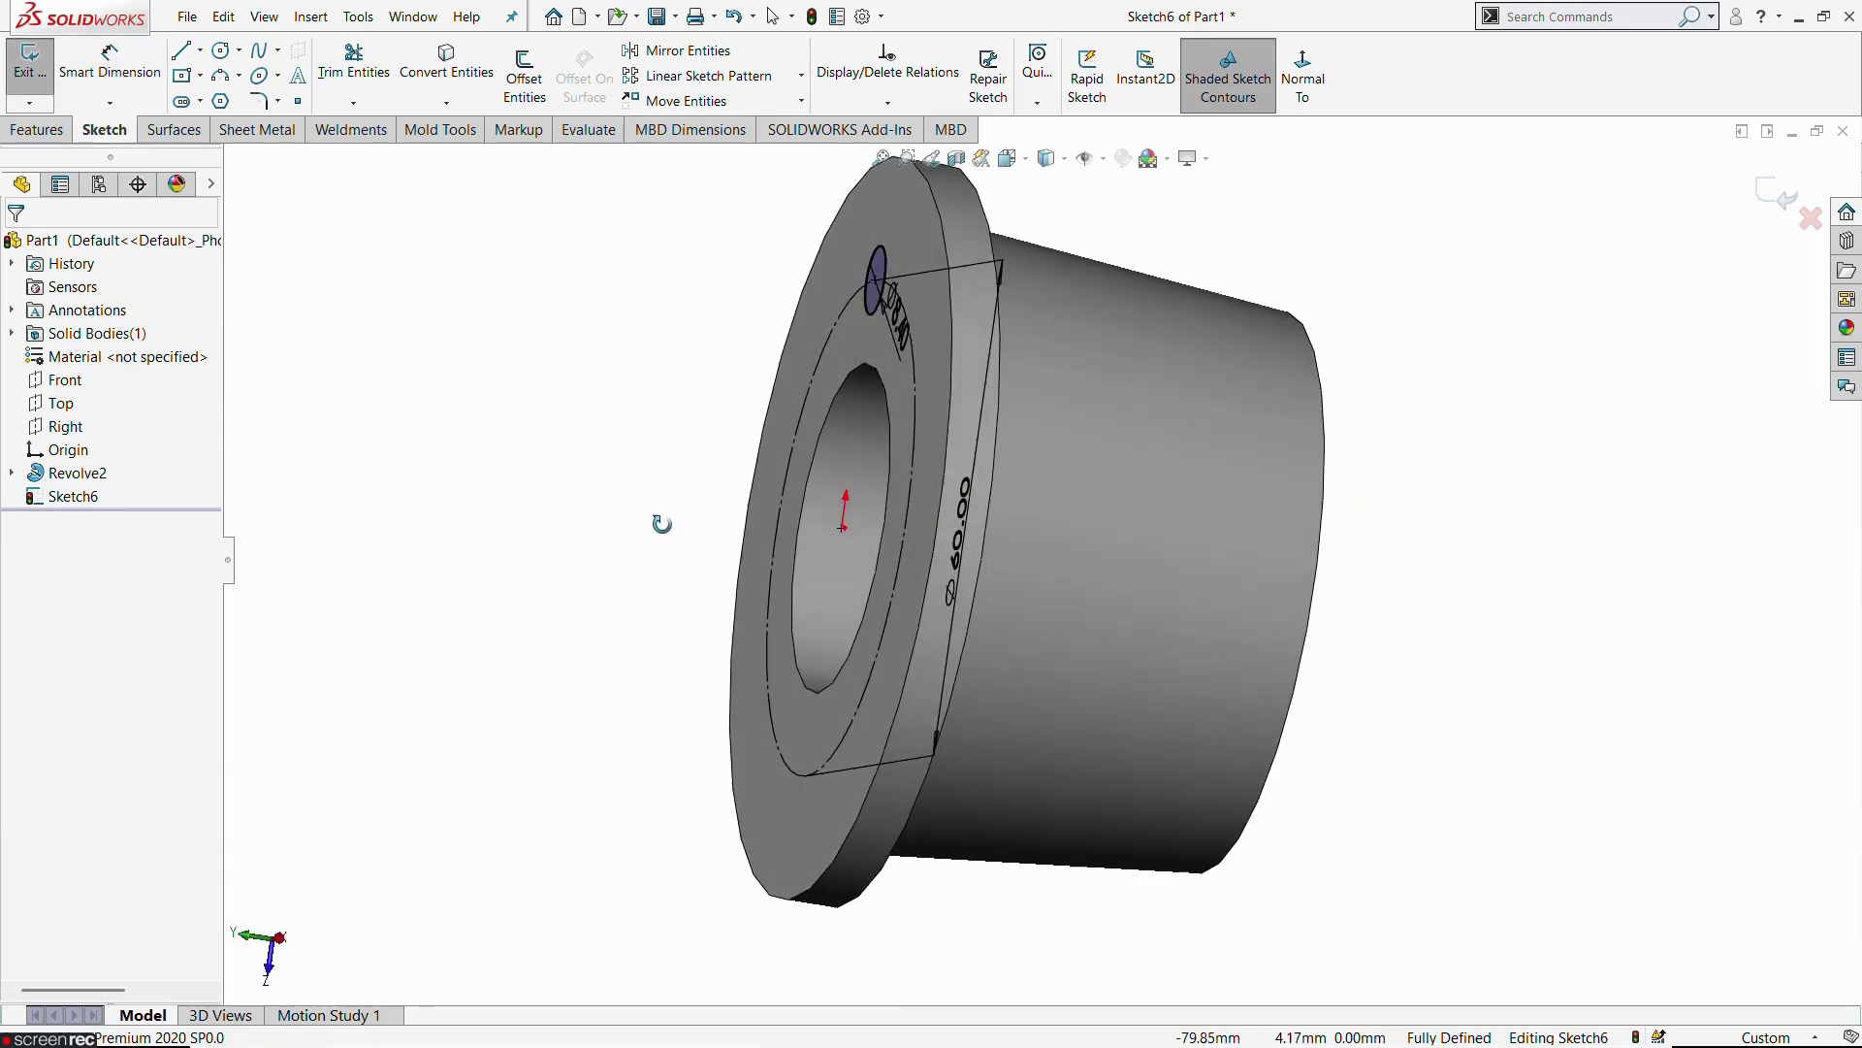
left_click(50, 81)
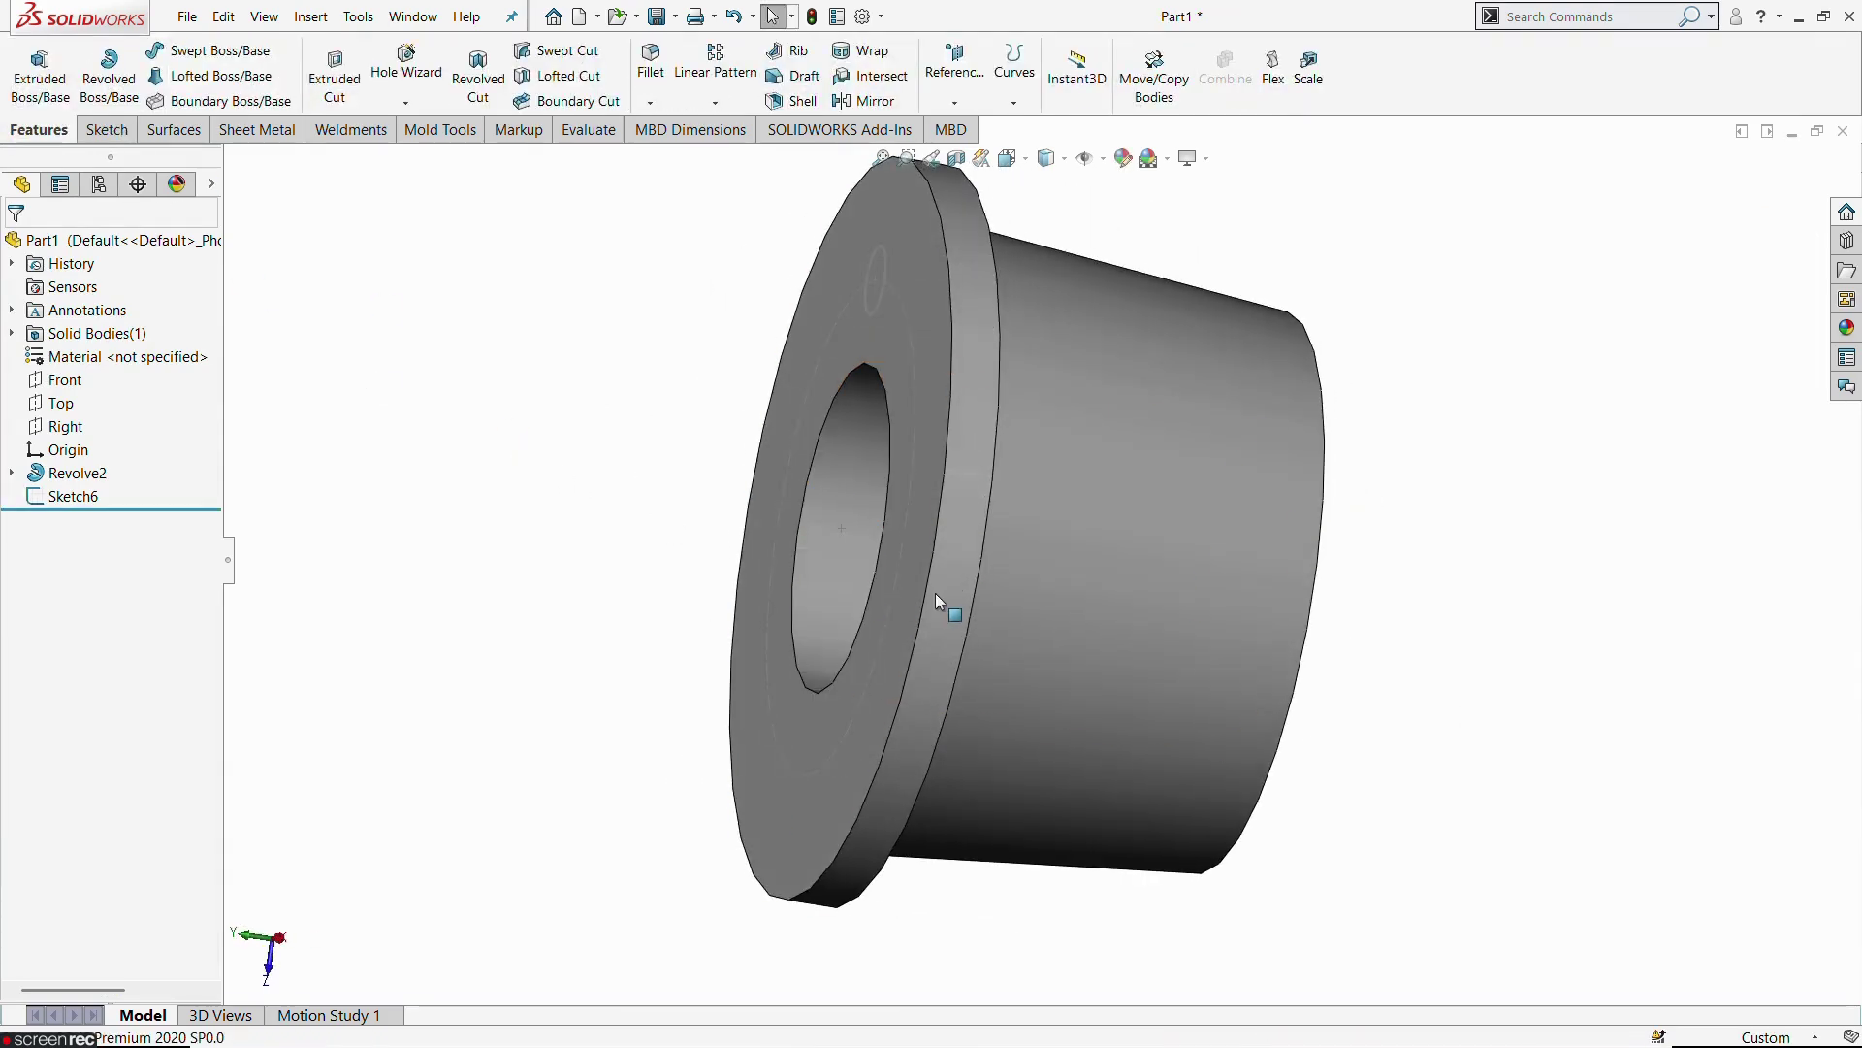
Start a sketch on the hub's narrow end face and draw a circle about 5.1 mm in diameter, concentric with the 8.4 mm circle
middle_click_drag(935, 591, 792, 538)
left_click(1234, 381)
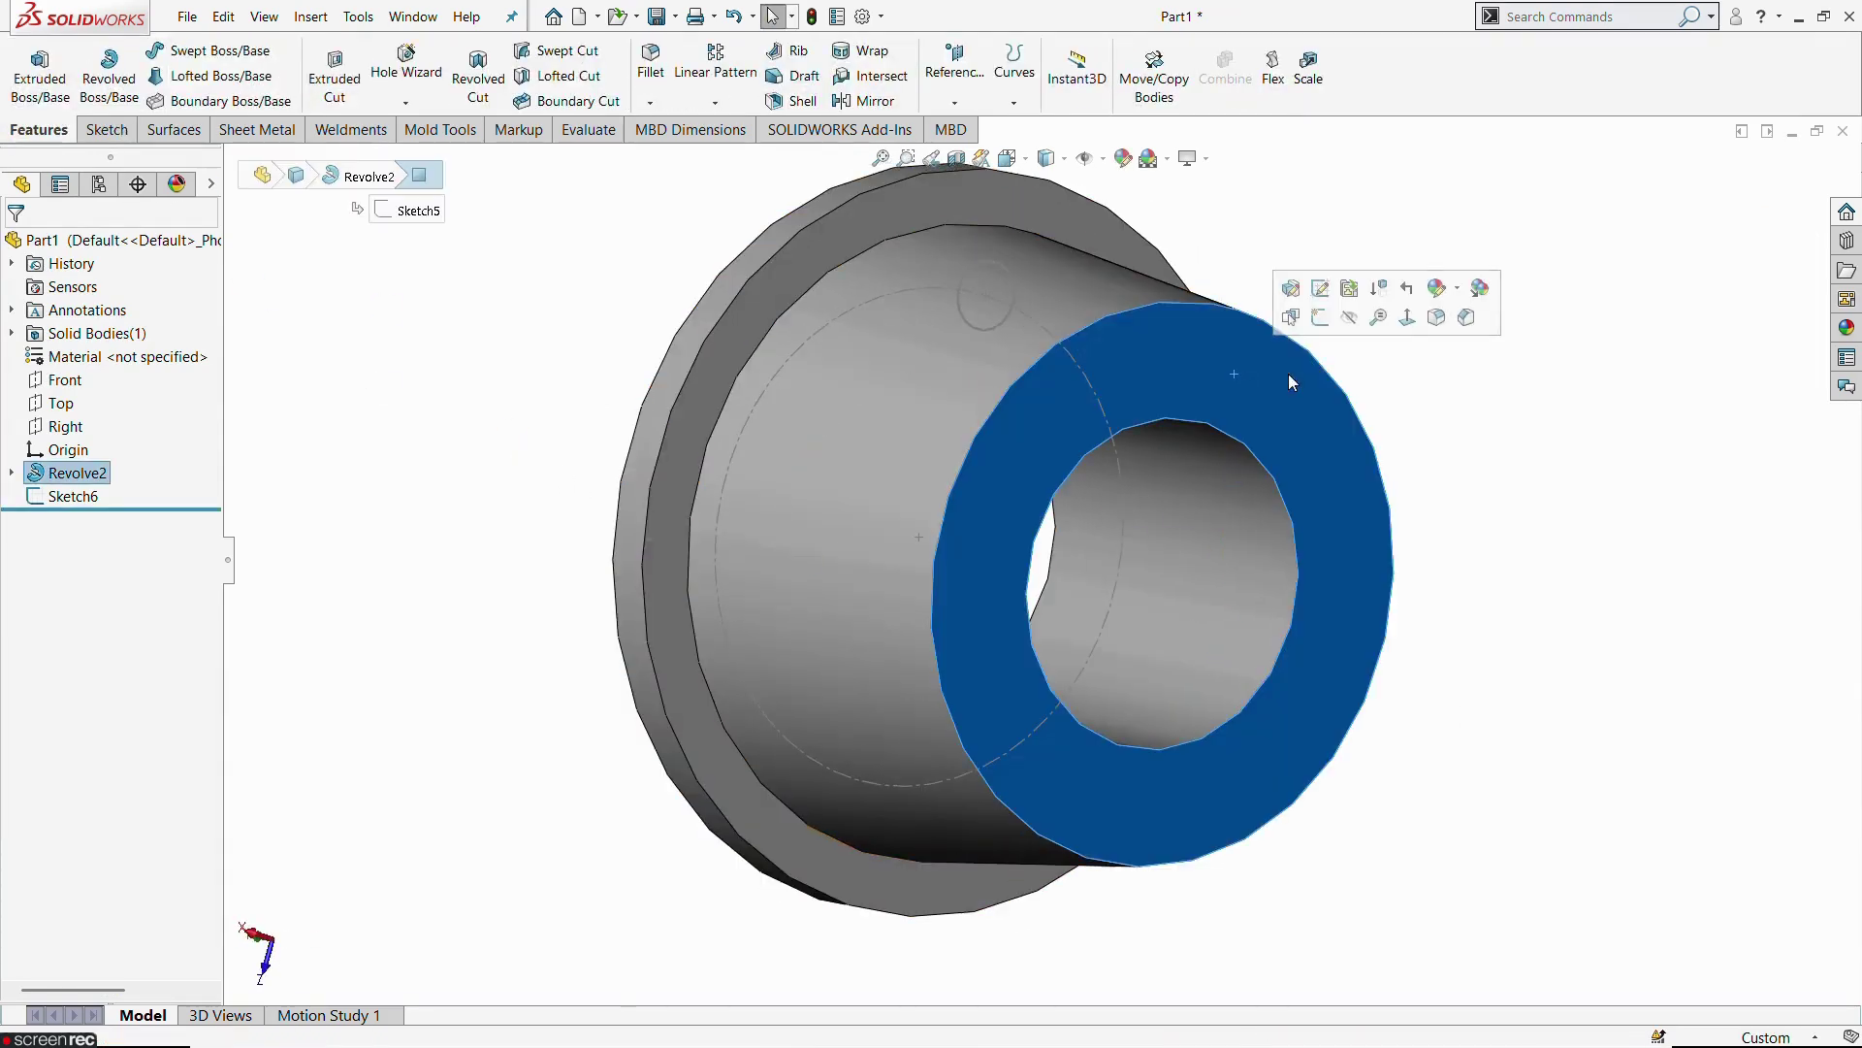
left_click(1320, 319)
left_click(1304, 68)
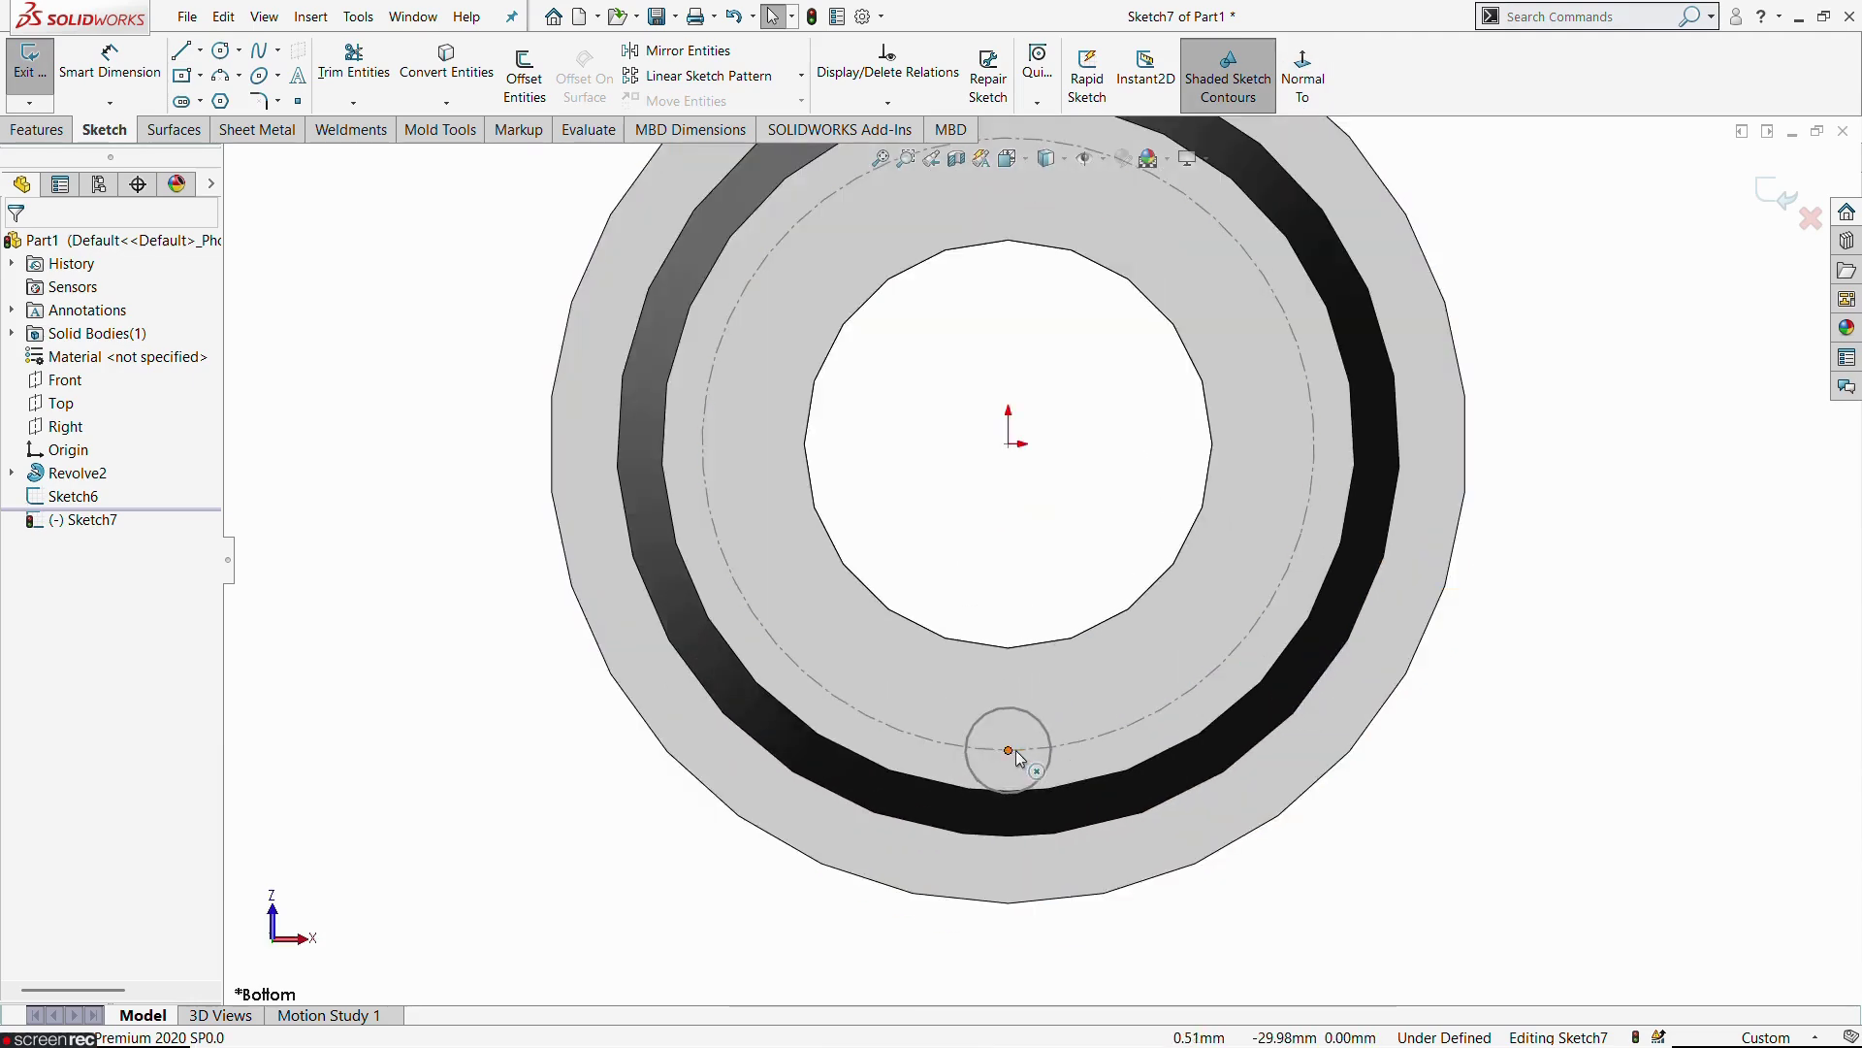
left_click(219, 51)
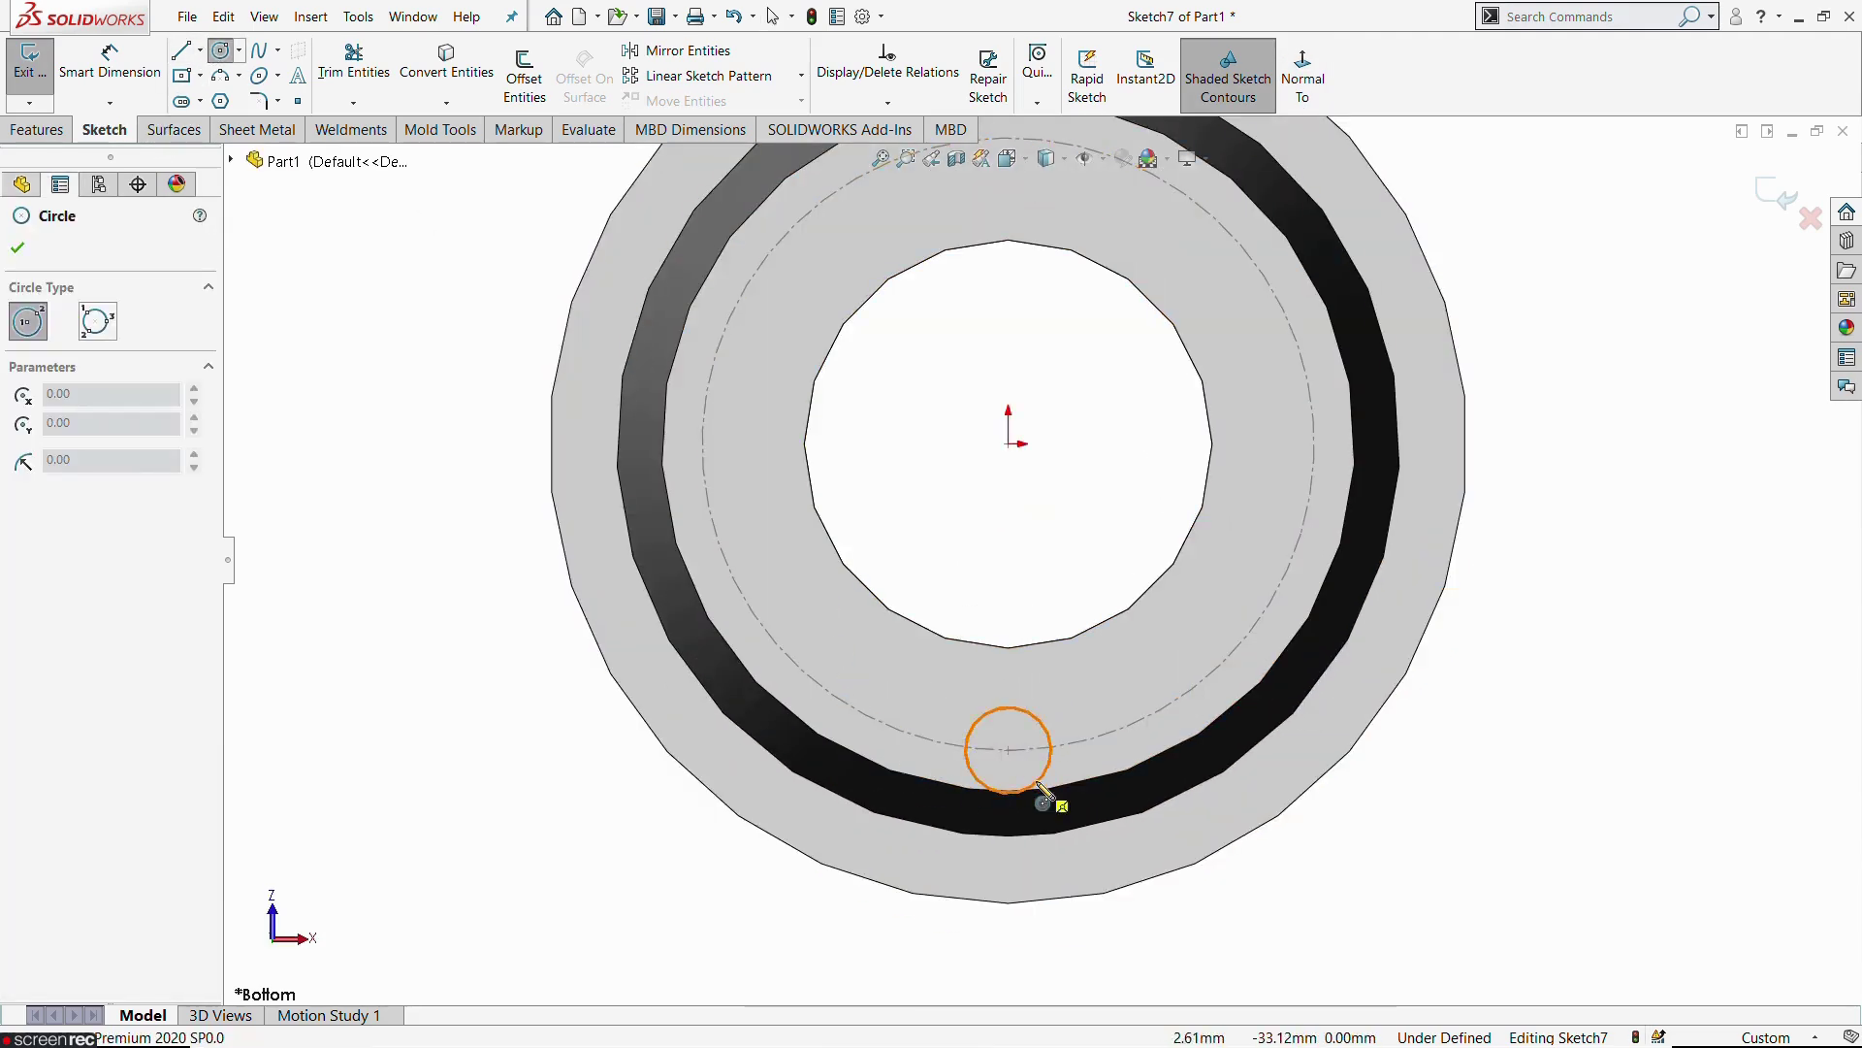
left_click(1009, 750)
left_click(1030, 763)
key("Escape")
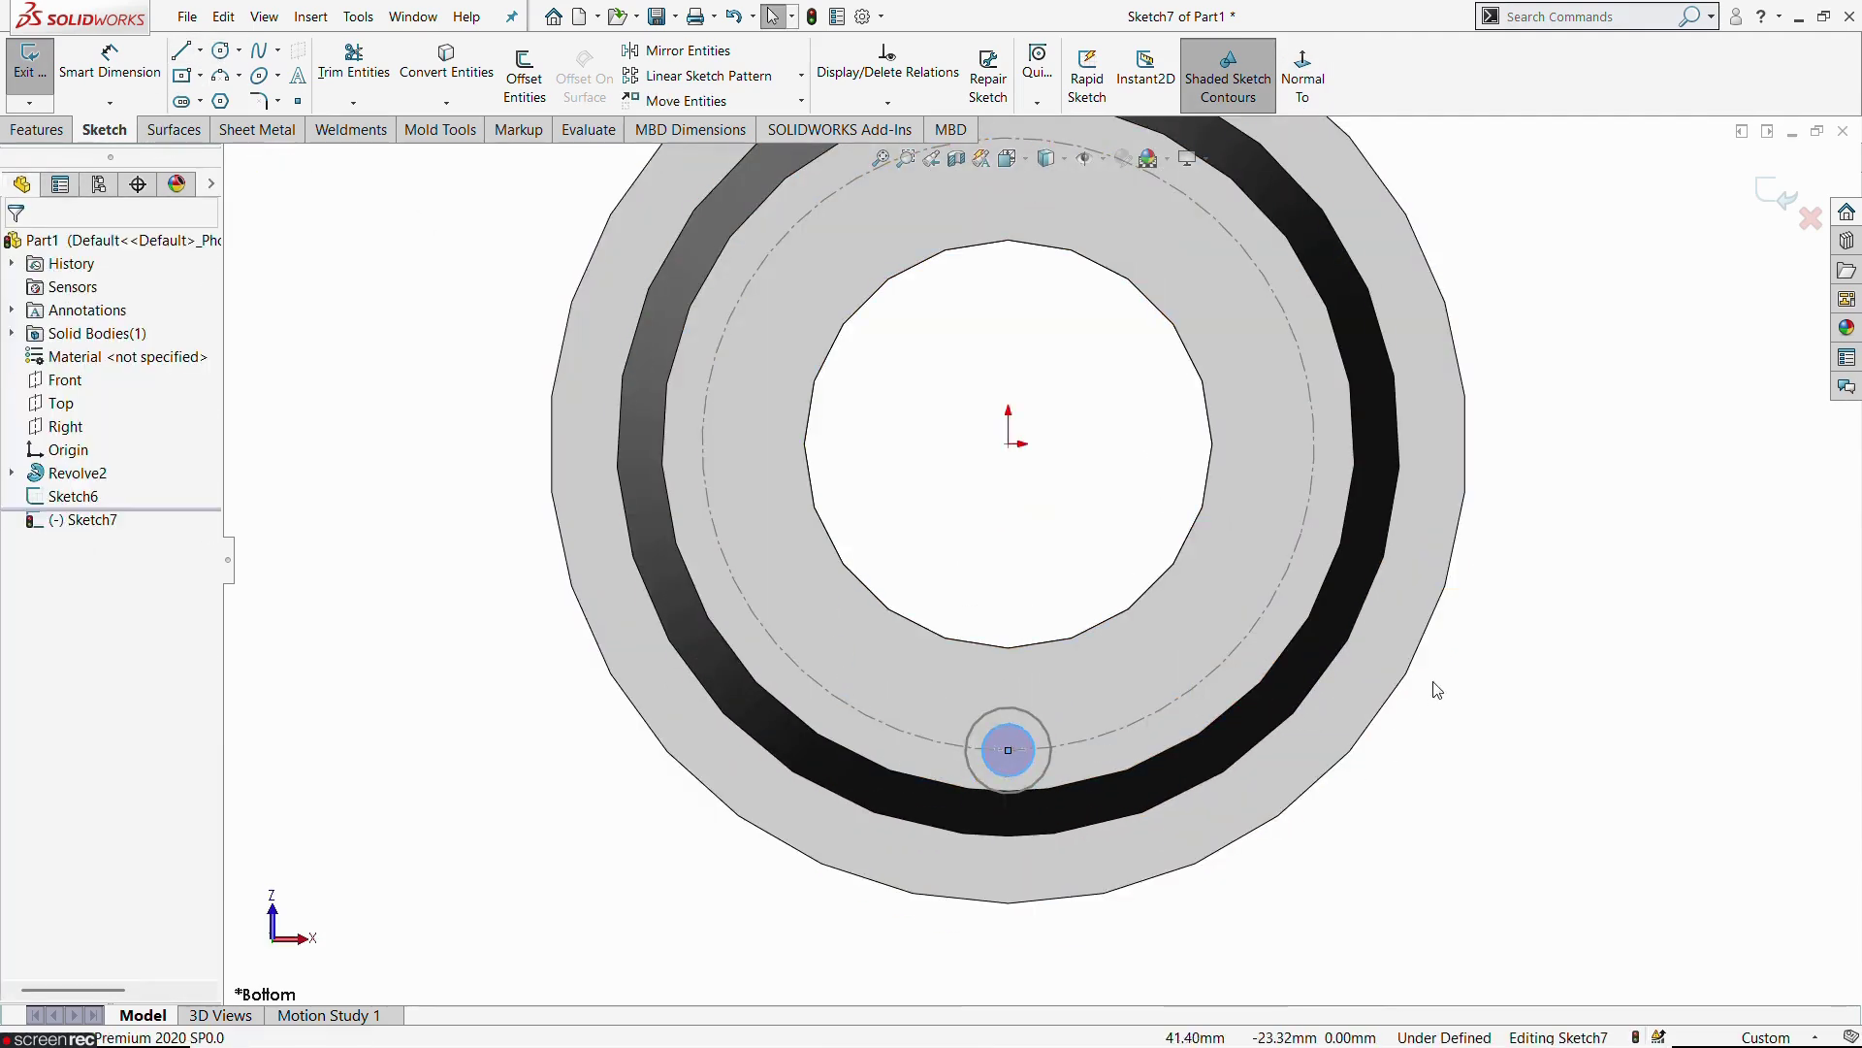
Dimension the narrow-end circle's diameter as 4.5 mm from the reference drawing and finish the sketch
key("alt+Tab")
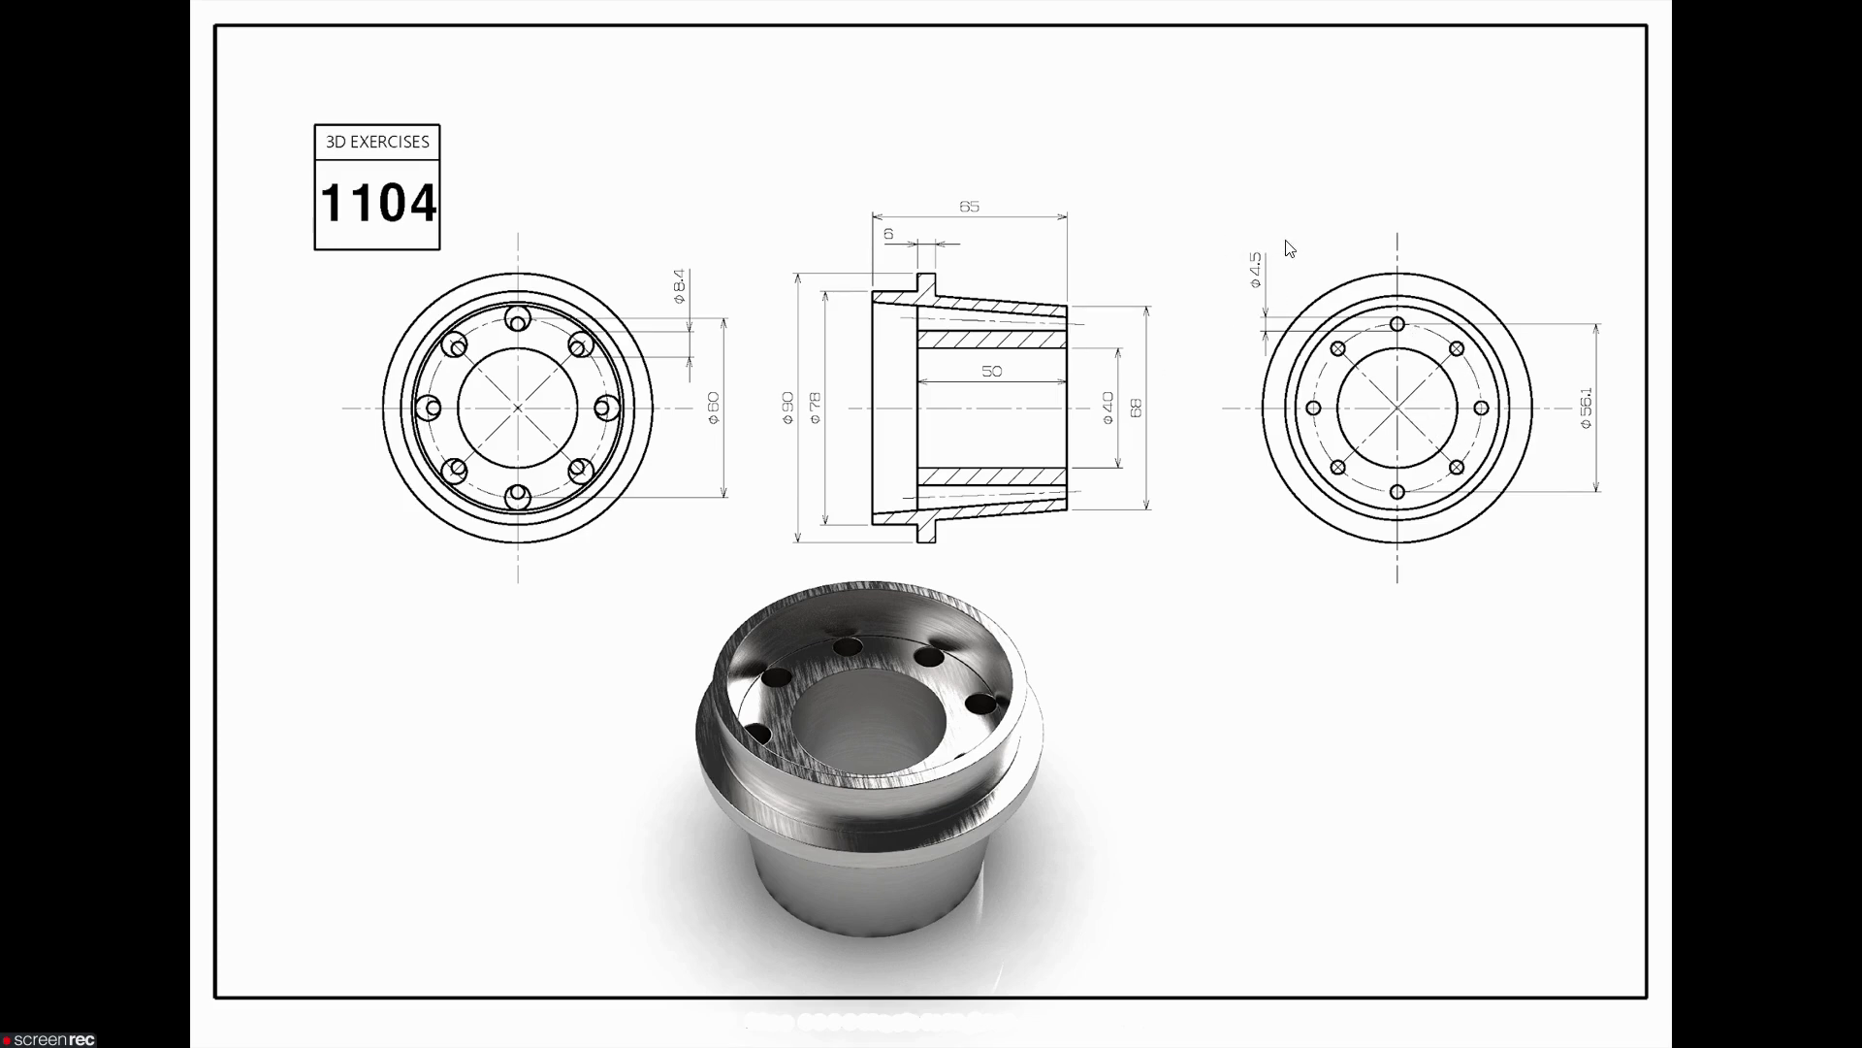
key("alt+Tab")
key("d")
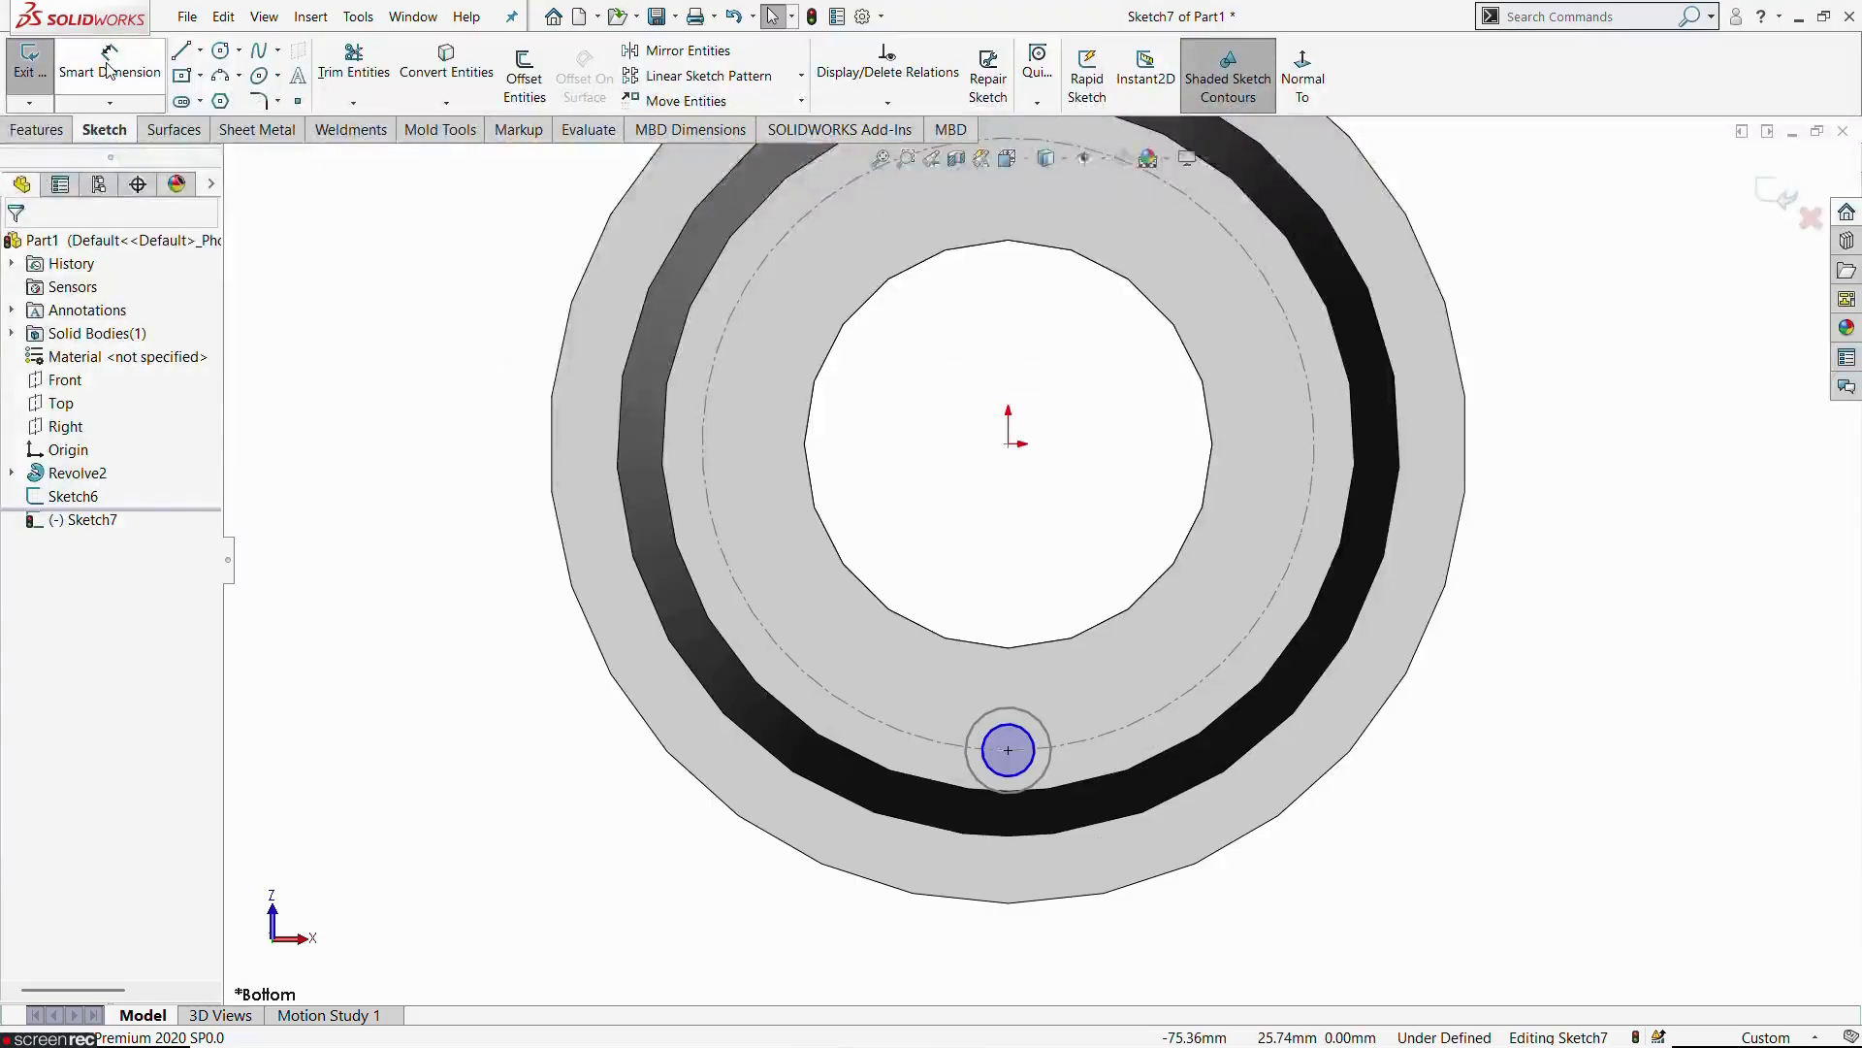
left_click(986, 776)
left_click(875, 799)
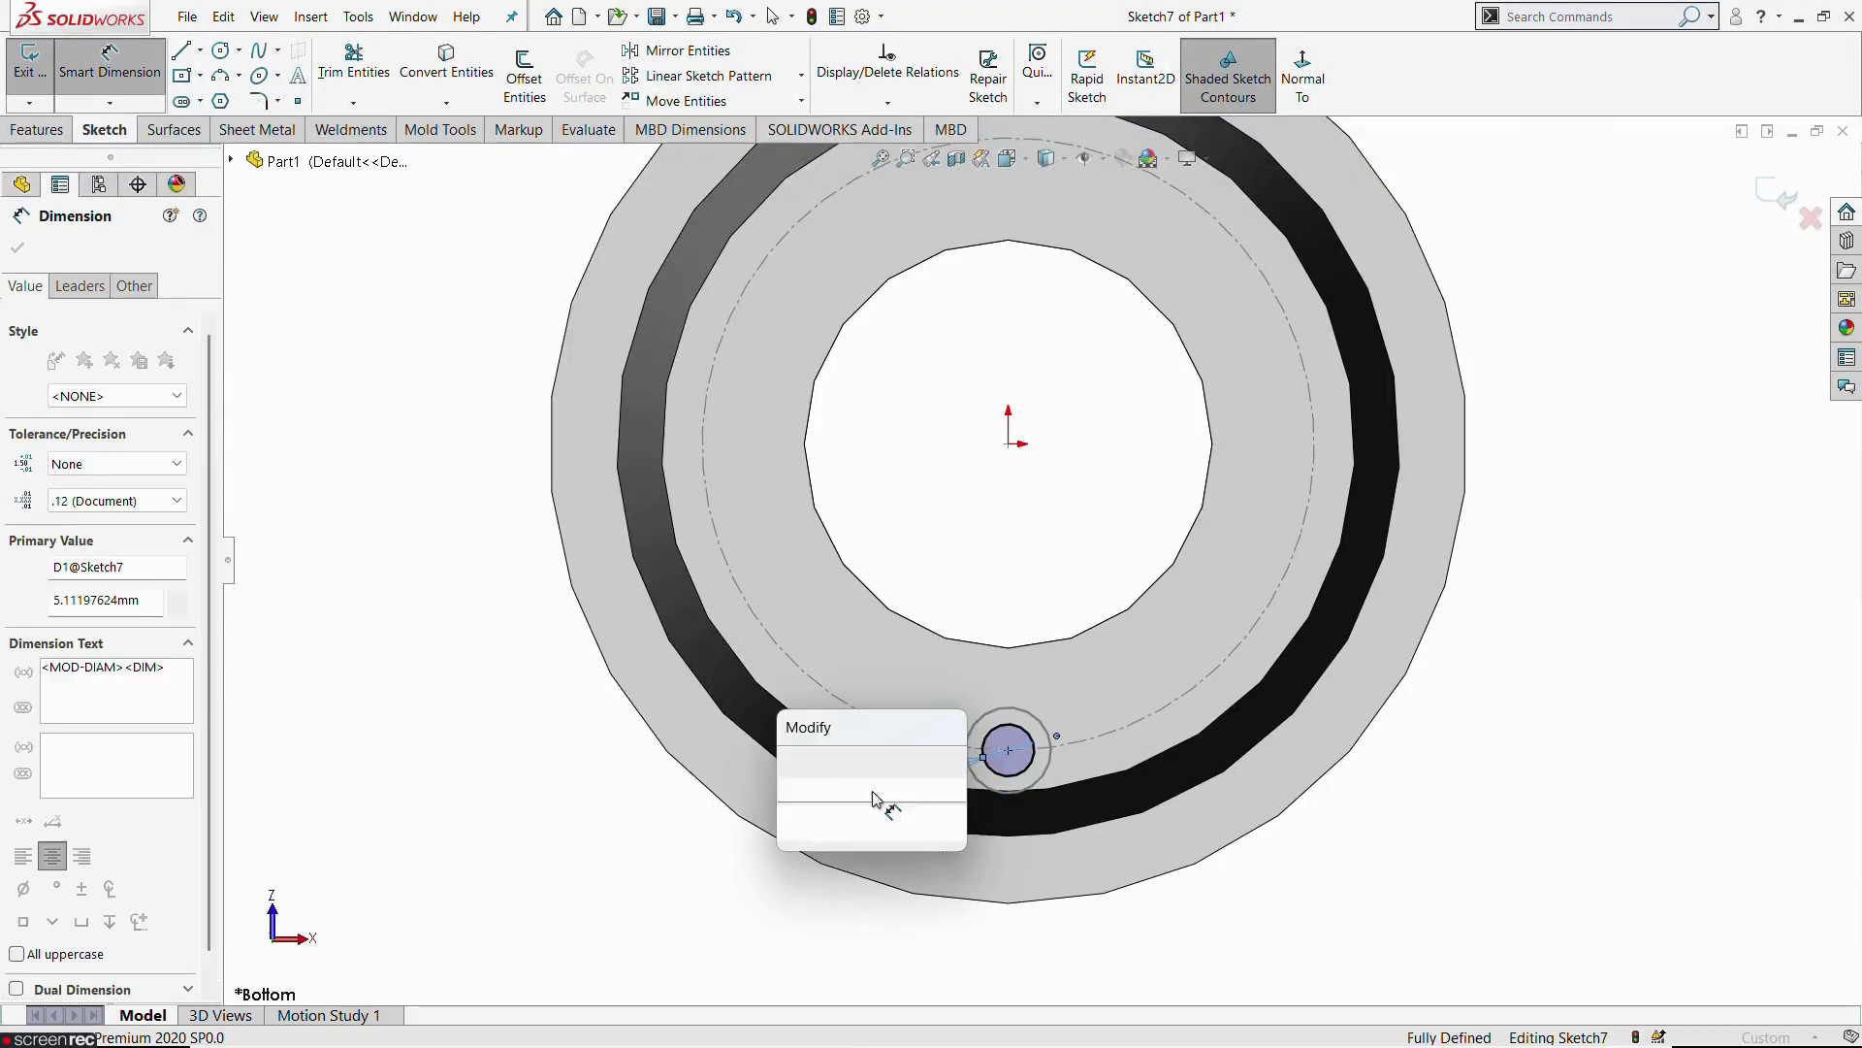
type("4.5")
key("Return")
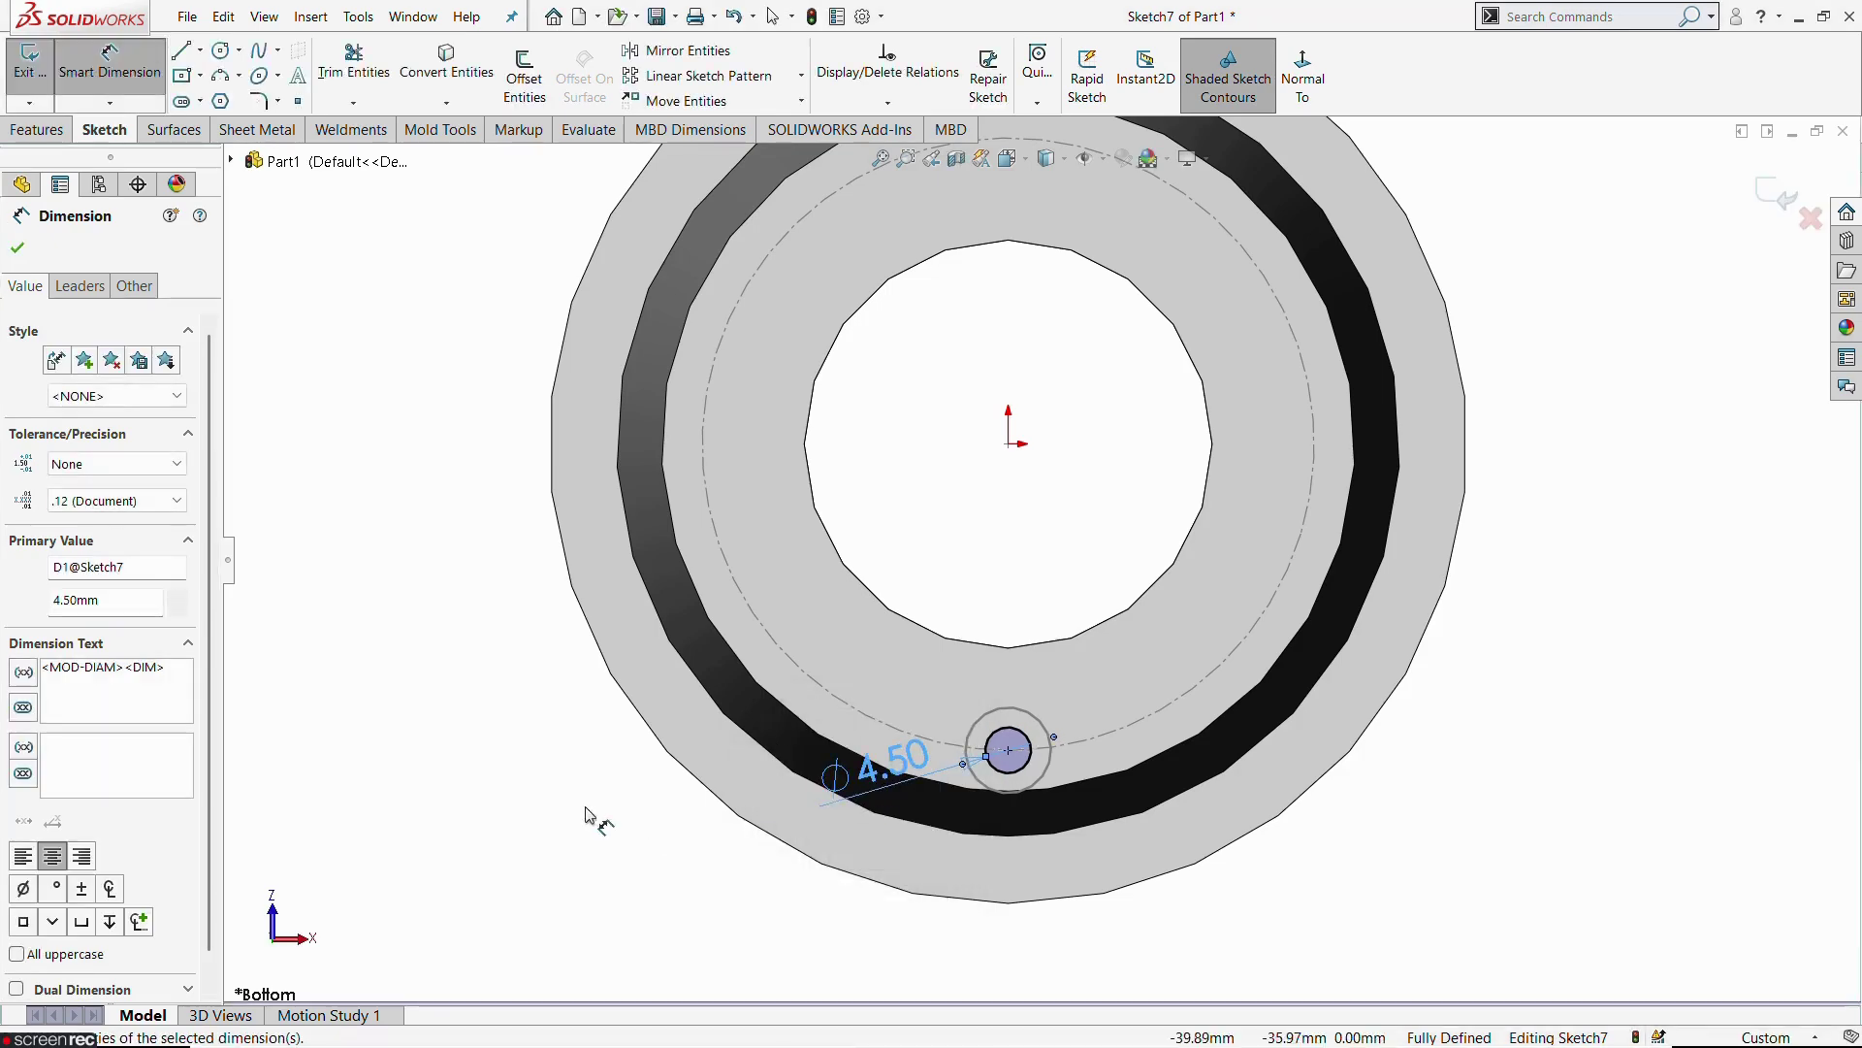
mouse_move(663, 808)
middle_mouse_down()
mouse_move(1293, 578)
mouse_move(1319, 242)
mouse_move(1317, 264)
middle_mouse_up()
left_click(24, 53)
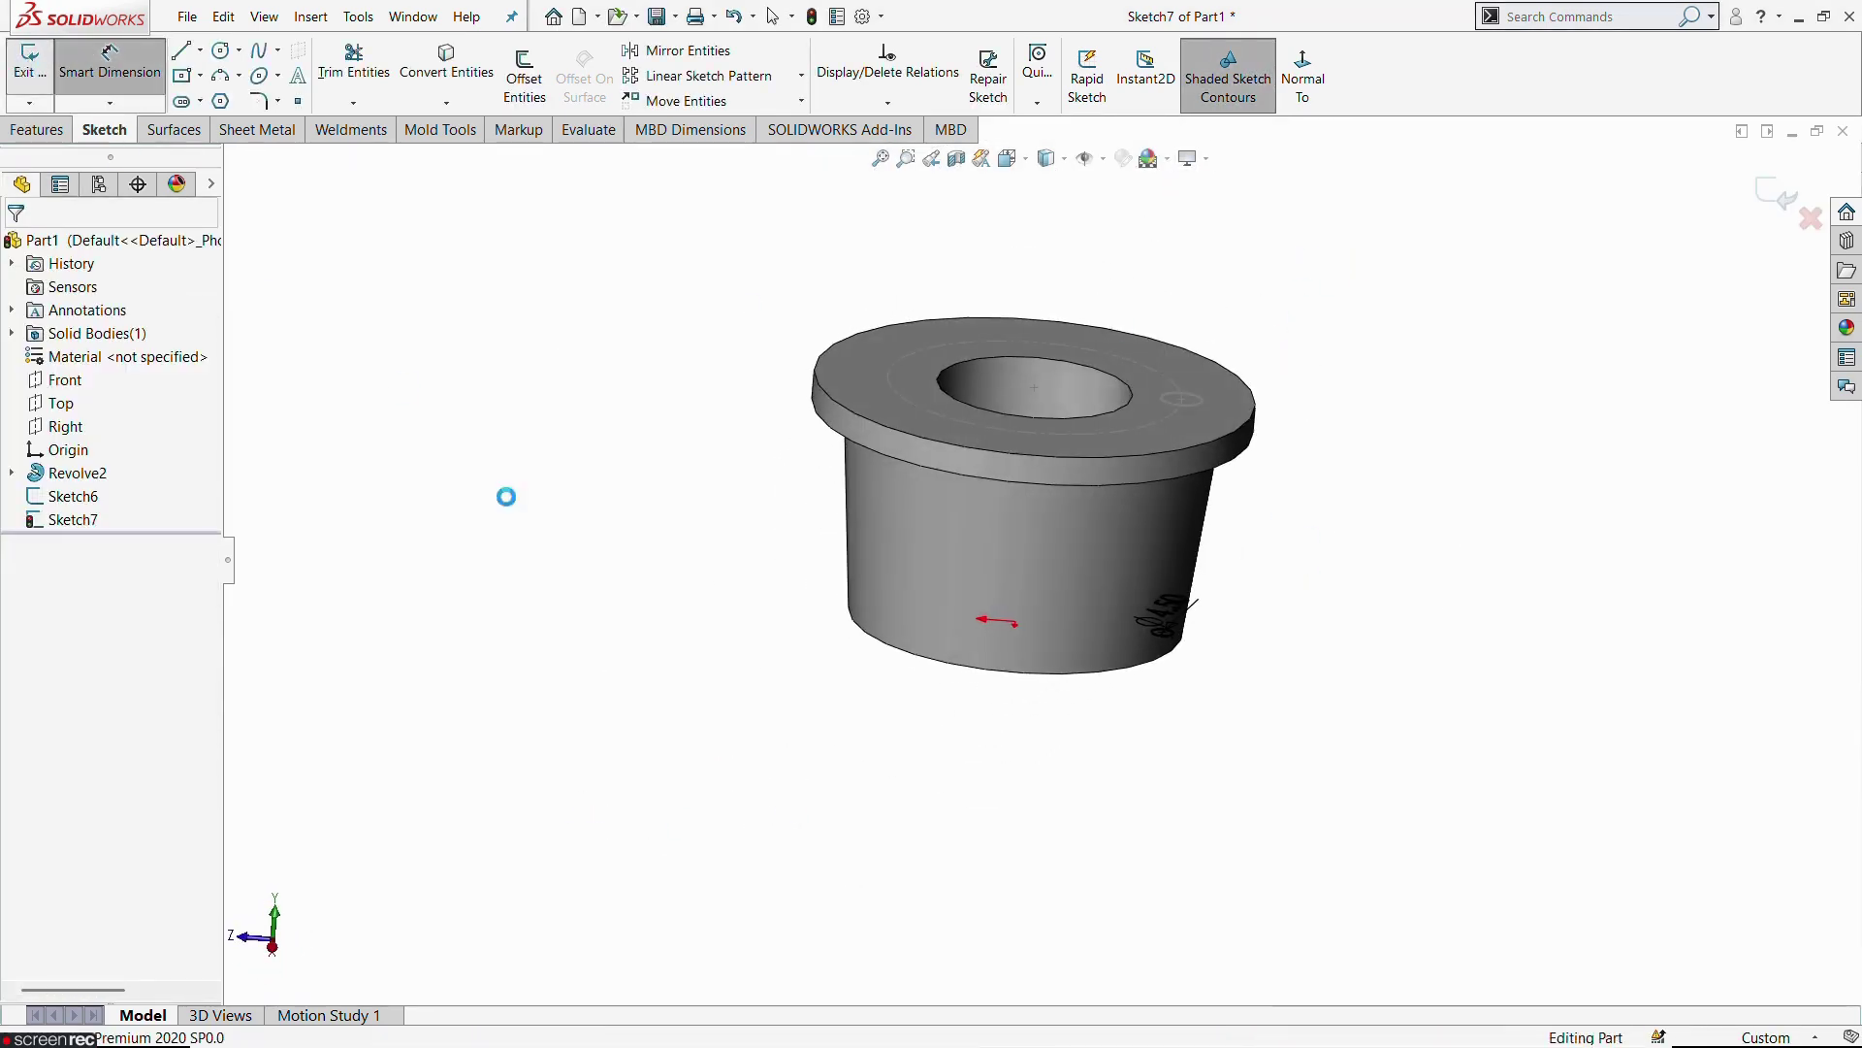
Create a lofted cut through the hub from the 8.4 mm circle on the flange to the 4.5 mm circle on the narrow end
scroll(1123, 514, "down", 3)
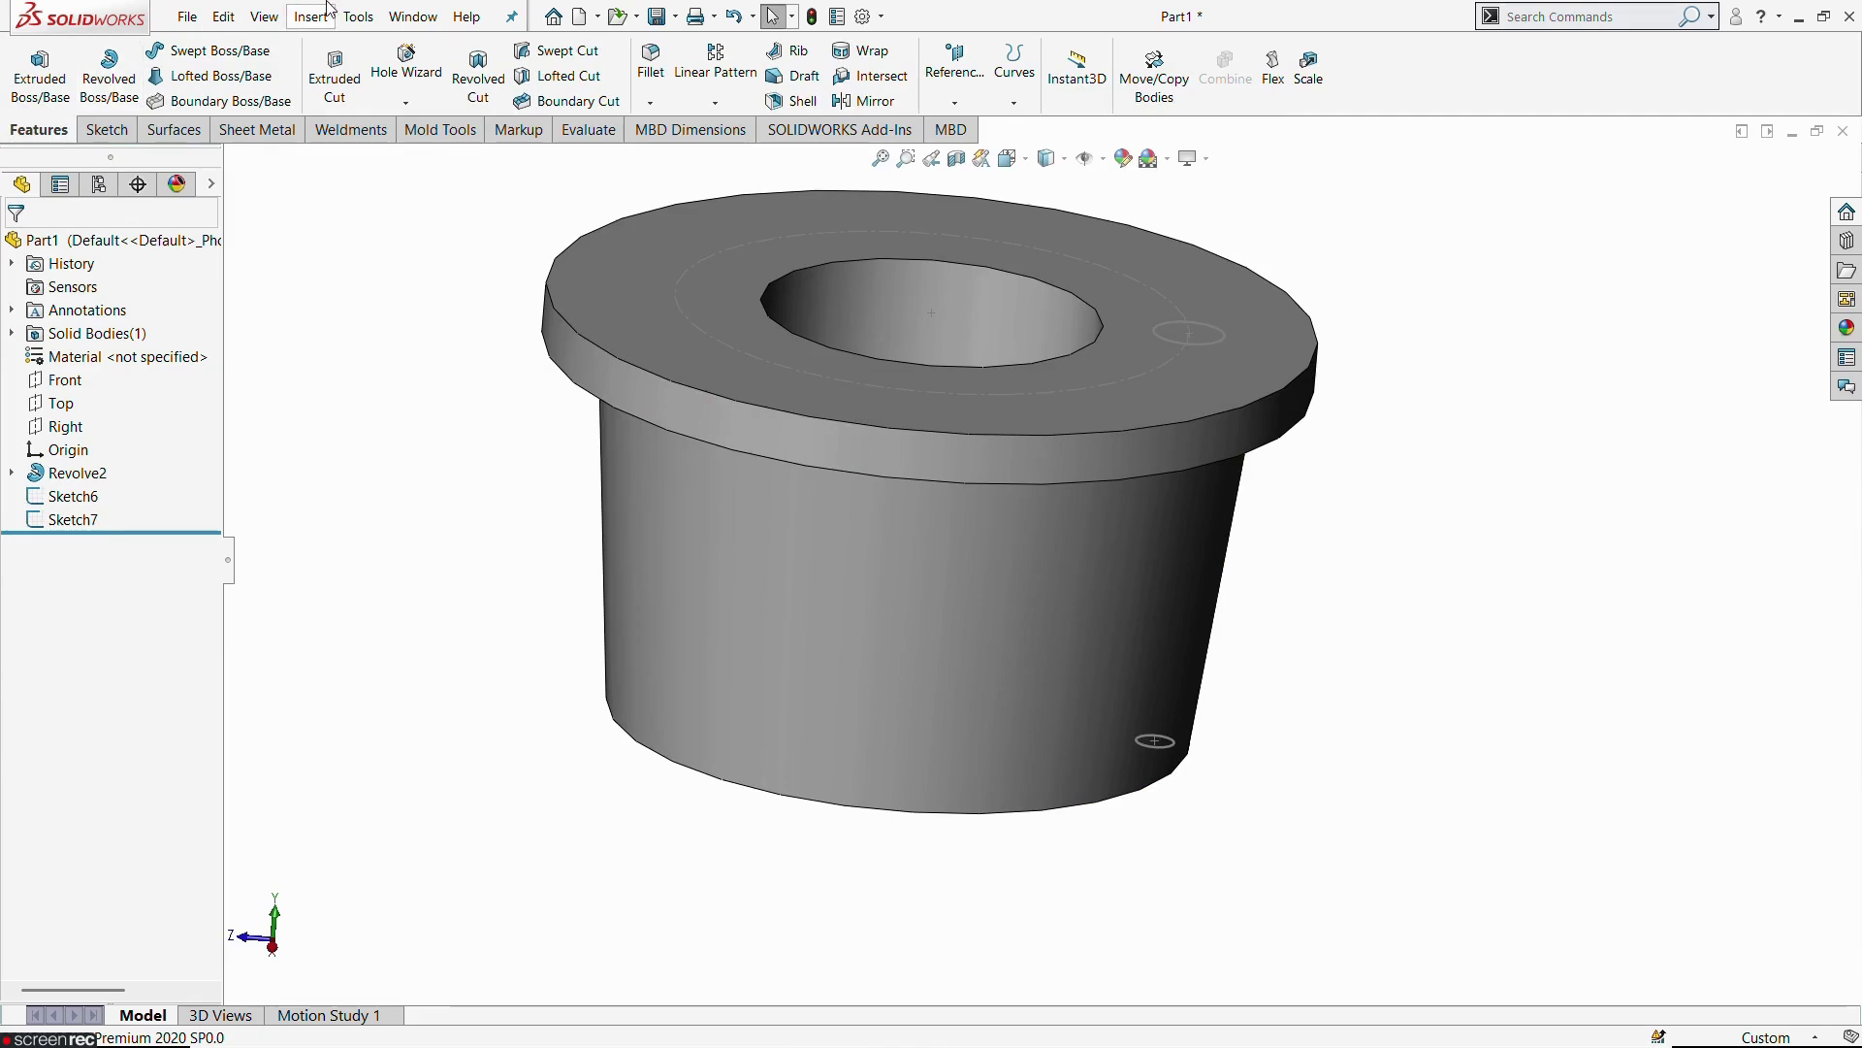
left_click(566, 76)
left_click(1224, 340)
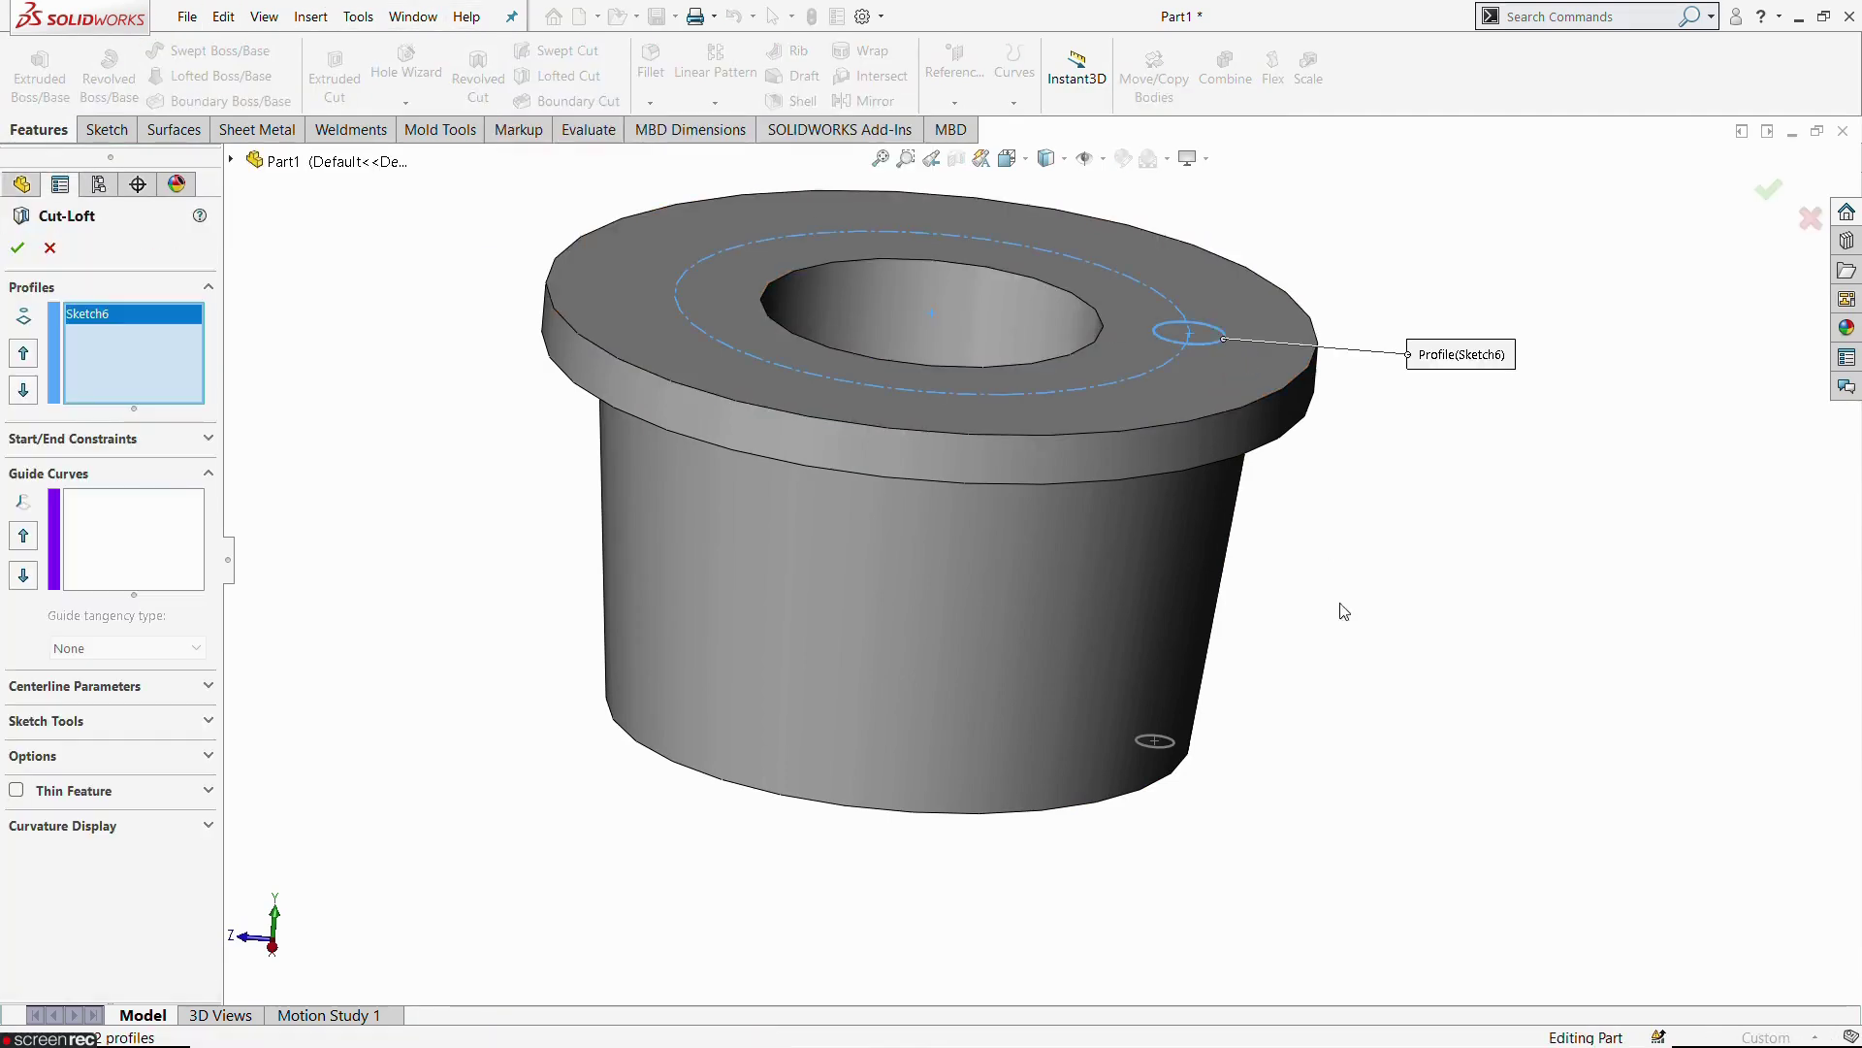
left_click(1177, 745)
middle_click_drag(1193, 751, 1273, 800)
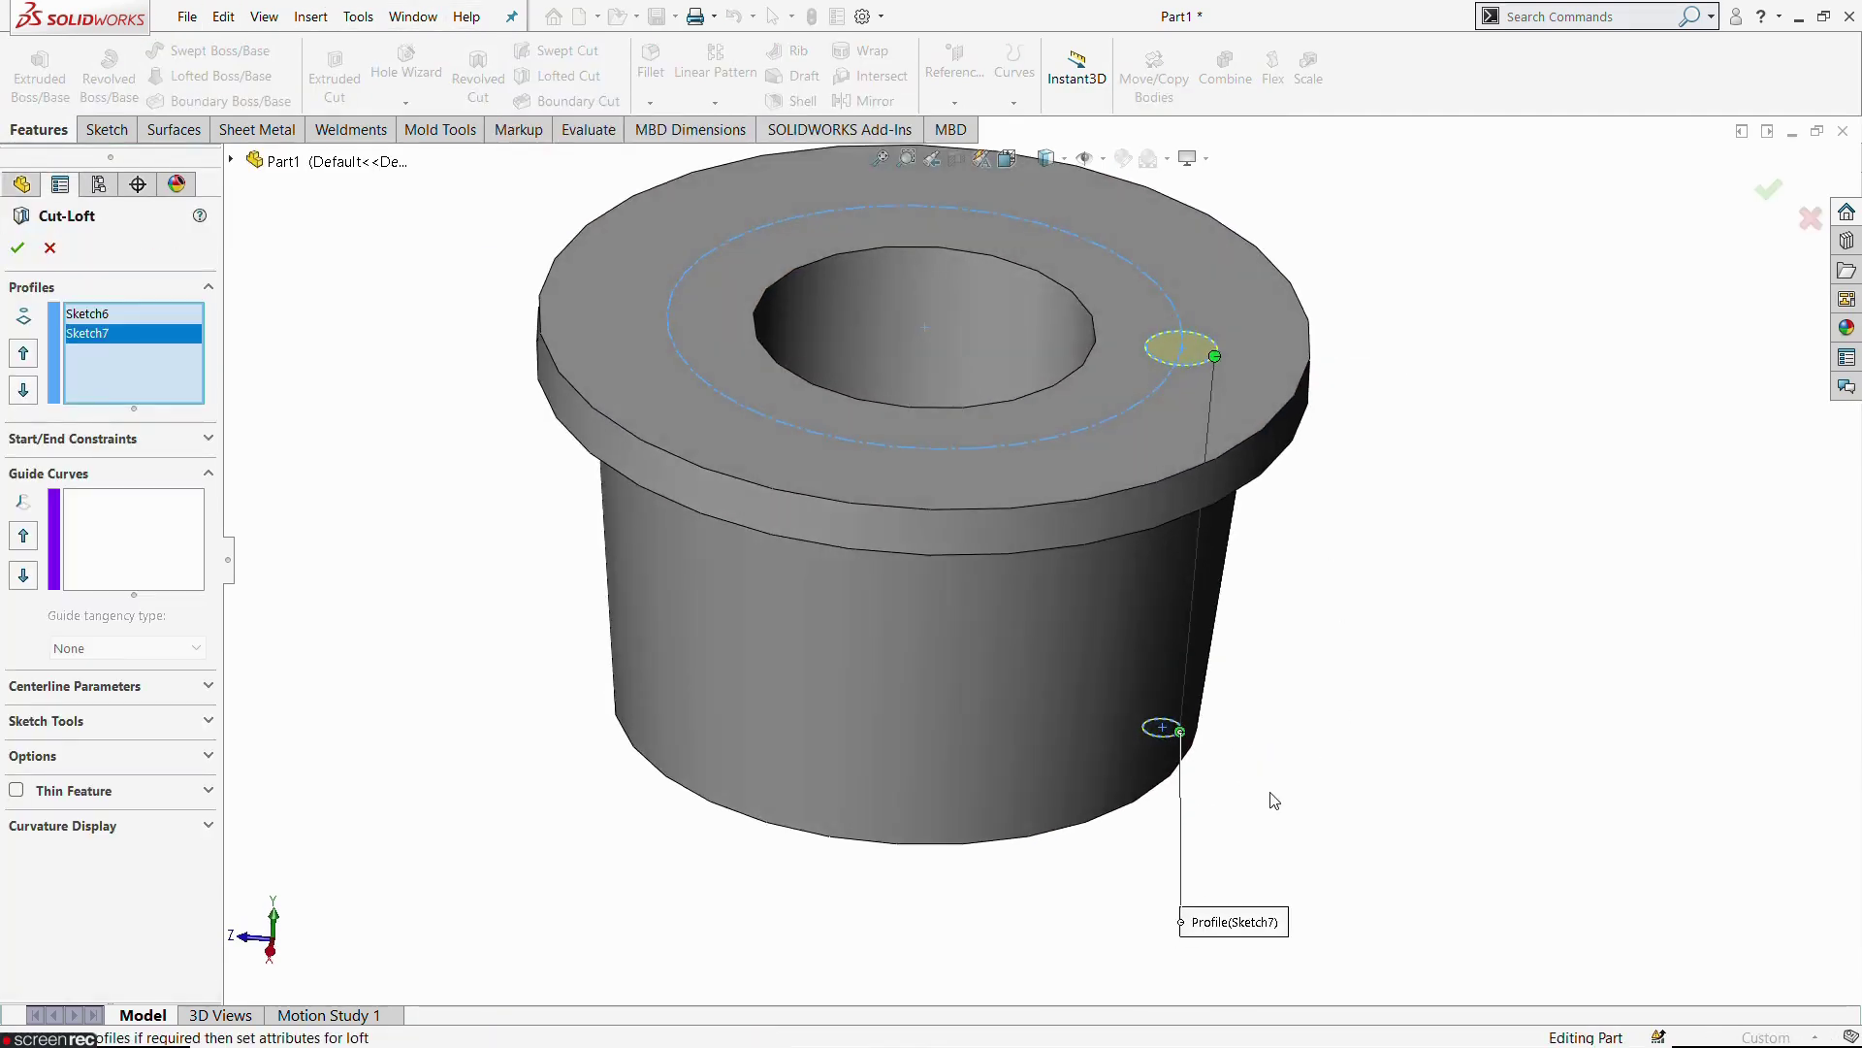
left_click(18, 248)
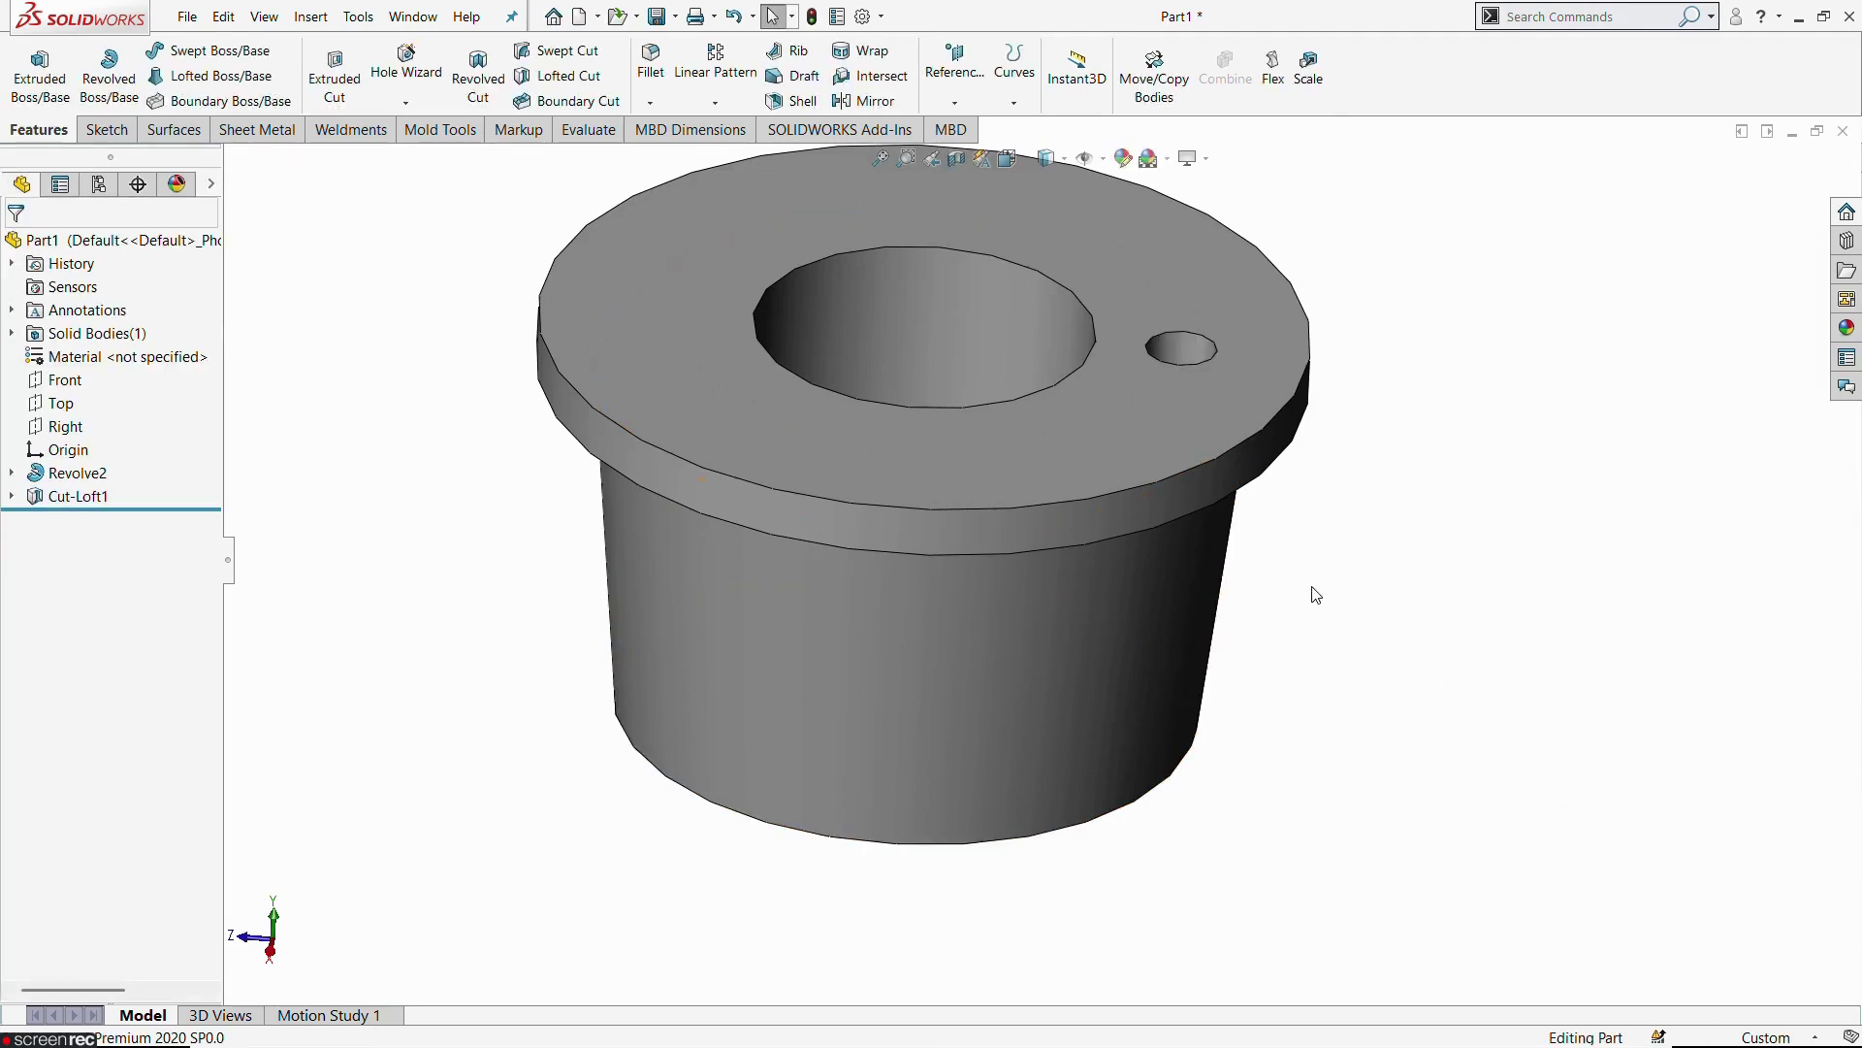
Create a circular pattern of the lofted cut around the central bore's edge with 8 equally spaced instances over 360 degrees
middle_click_drag(1315, 594, 1339, 866)
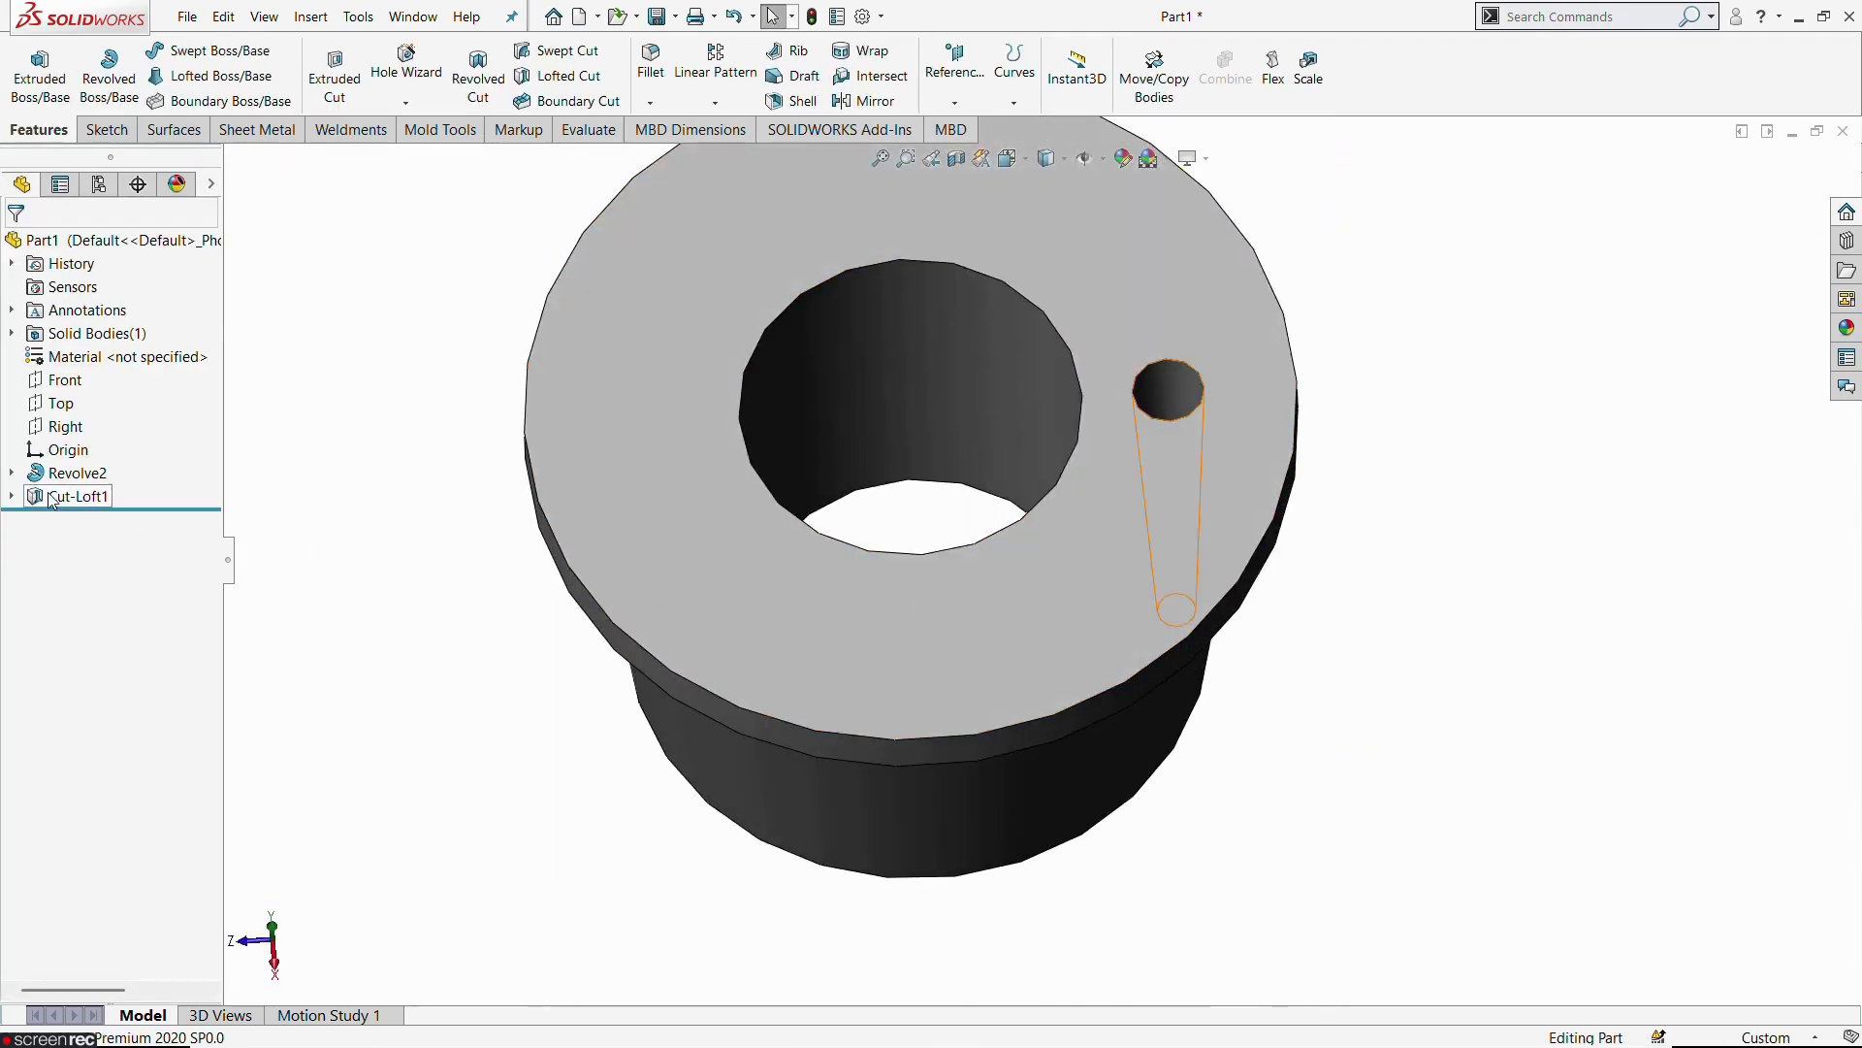
left_click(78, 496)
left_click(714, 103)
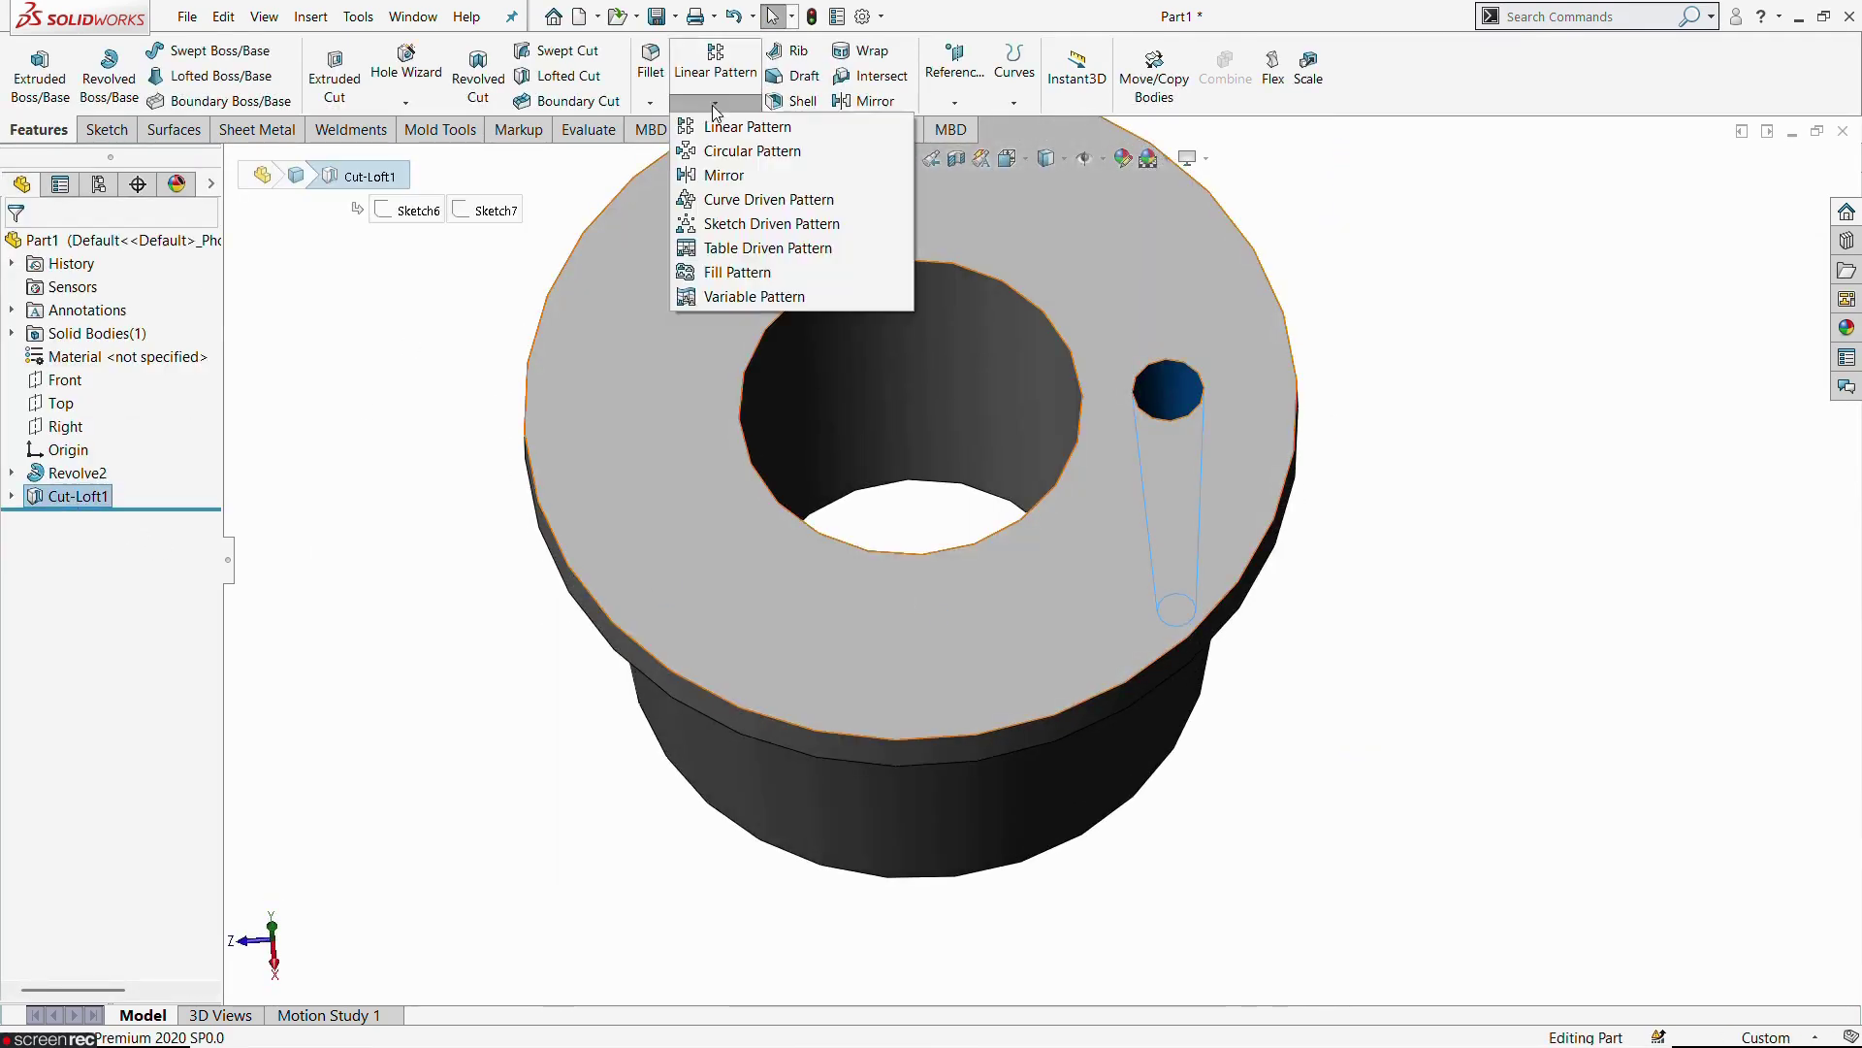
left_click(752, 150)
left_click(1003, 284)
scroll(873, 566, "up", 3)
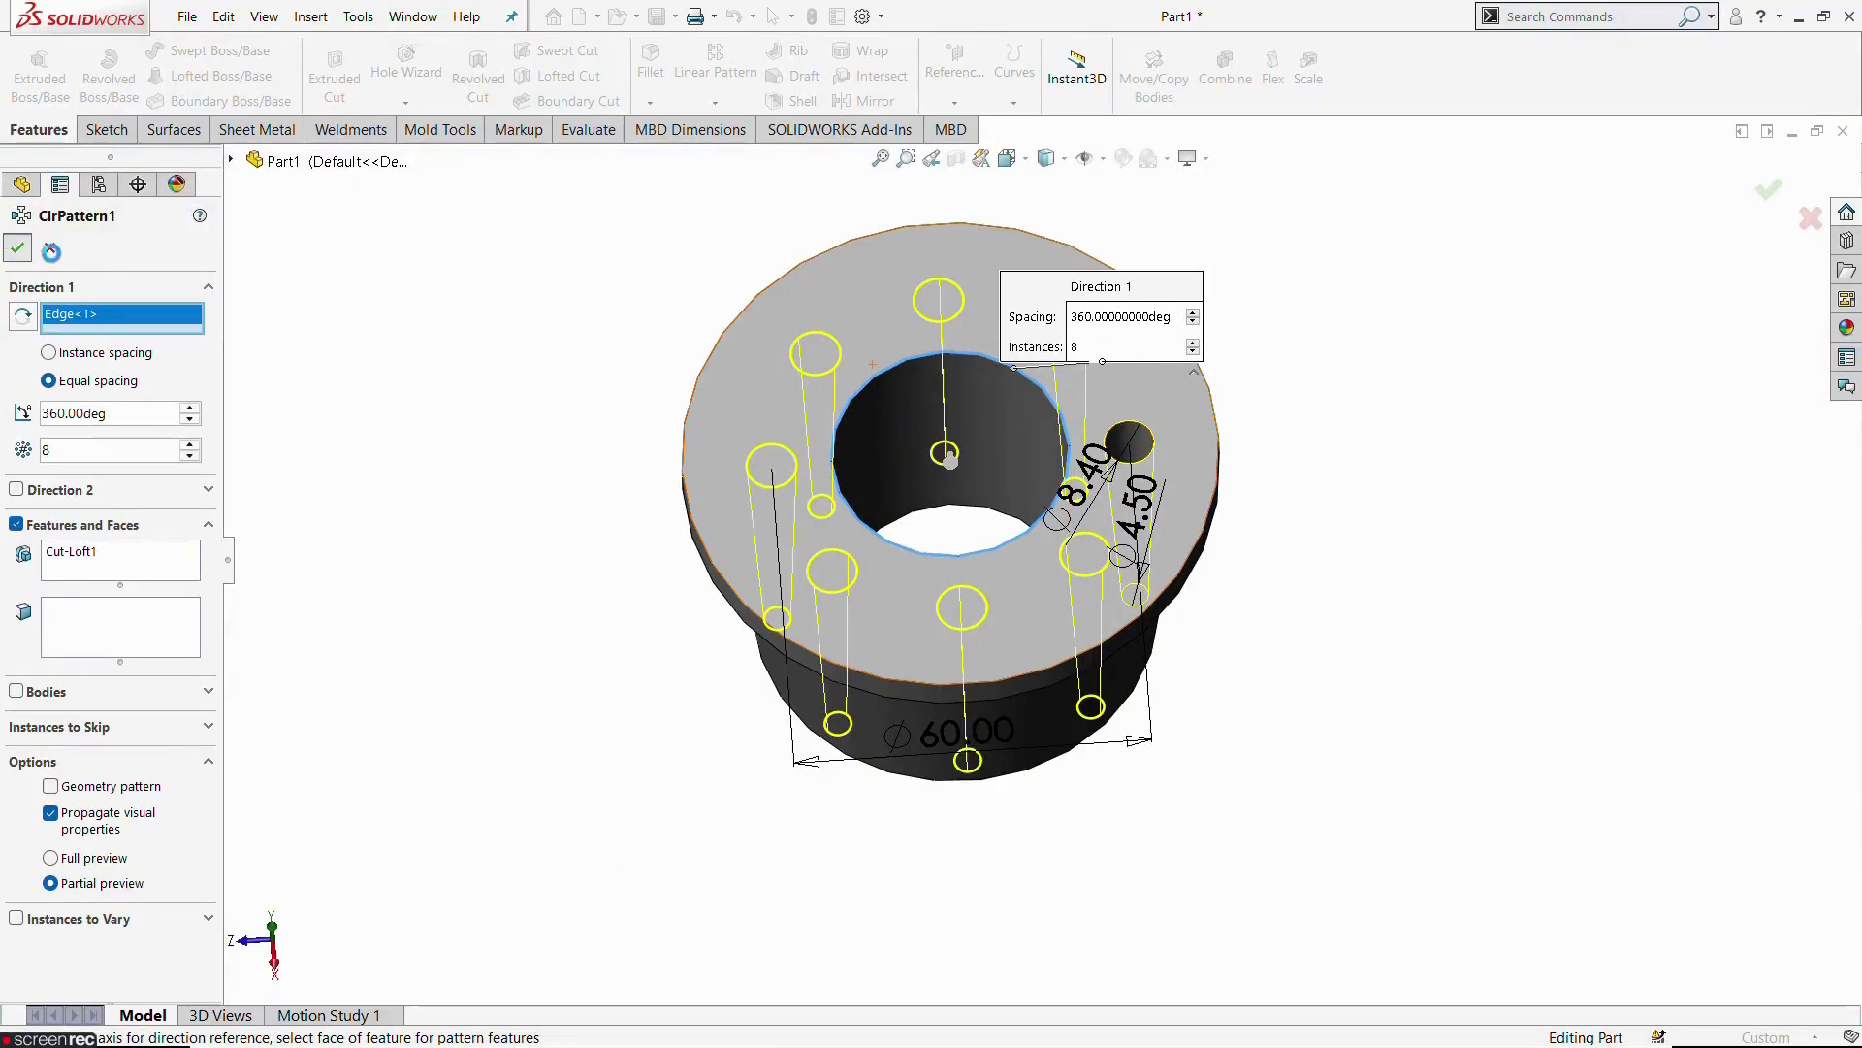
Start a sketch on the flange's outer face and draw a circle about 72 mm in diameter centred on the origin
mouse_move(727, 652)
middle_mouse_down()
mouse_move(747, 408)
mouse_move(733, 218)
mouse_move(737, 567)
mouse_move(751, 538)
middle_mouse_up()
left_click(1131, 405)
left_click(1208, 357)
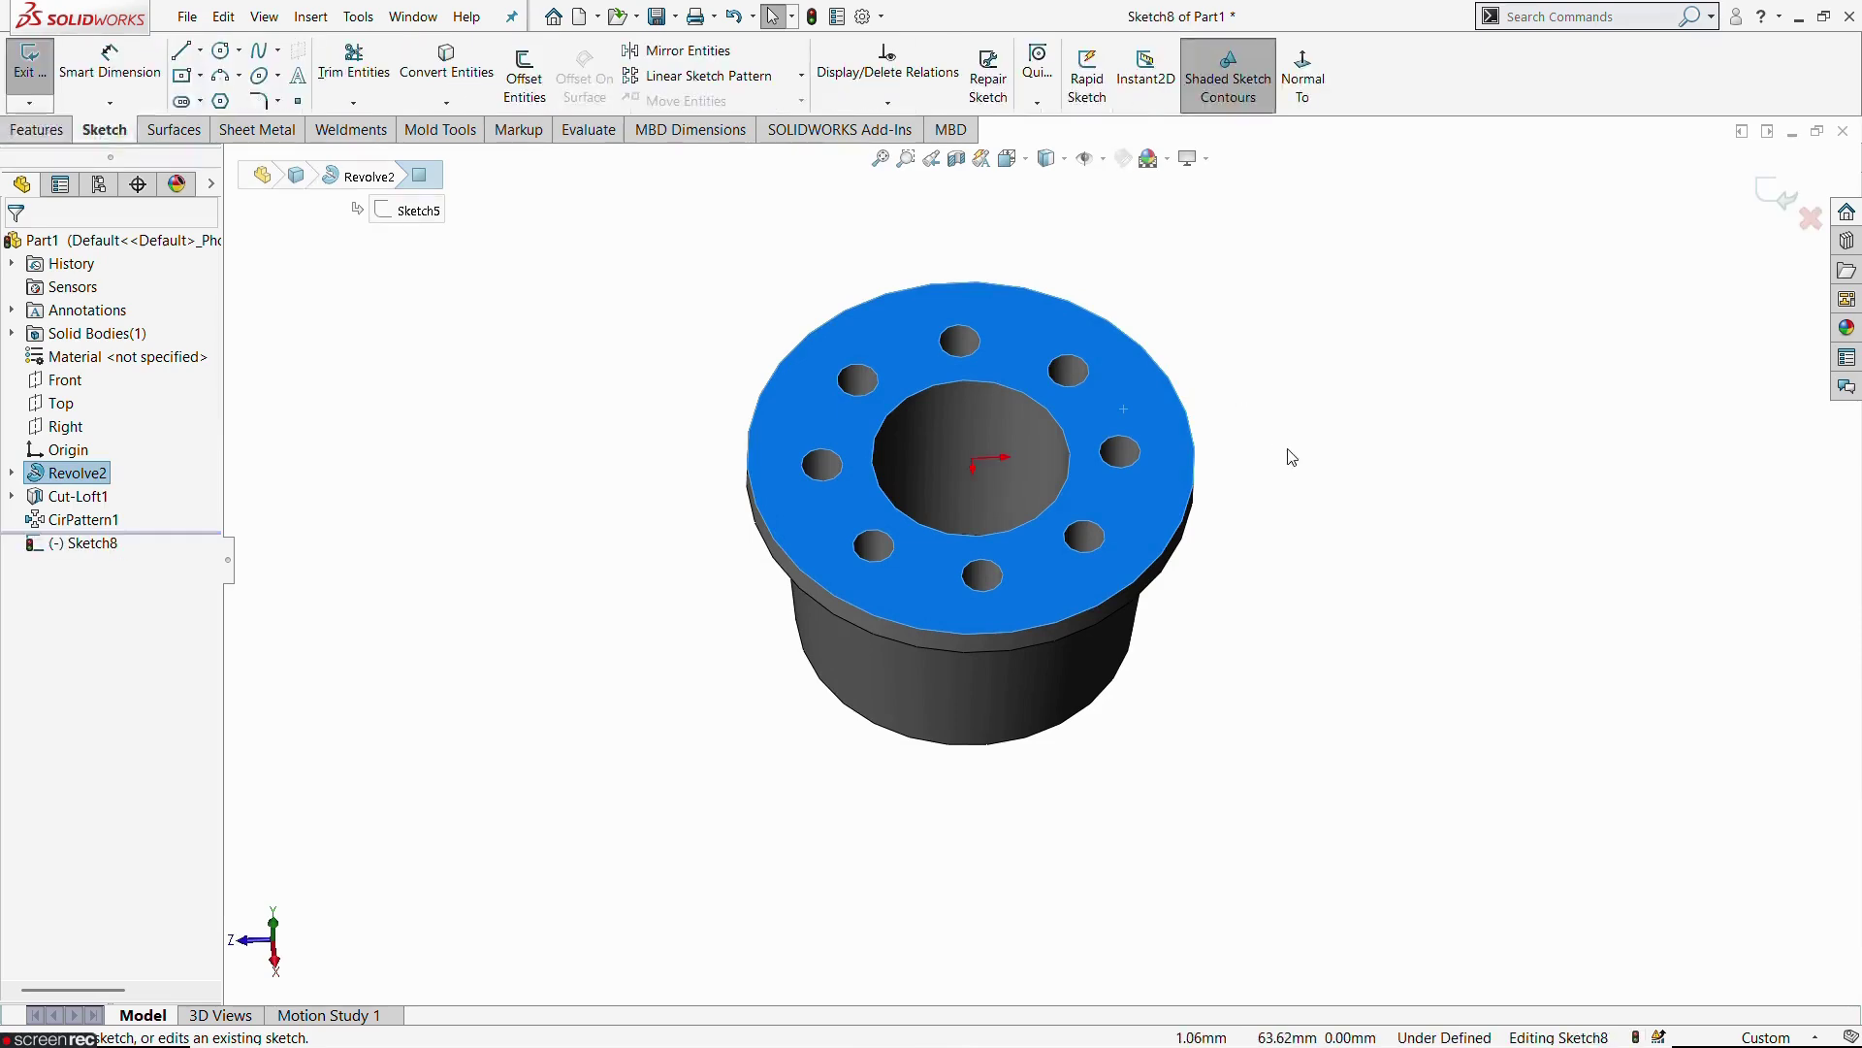
left_click(1303, 72)
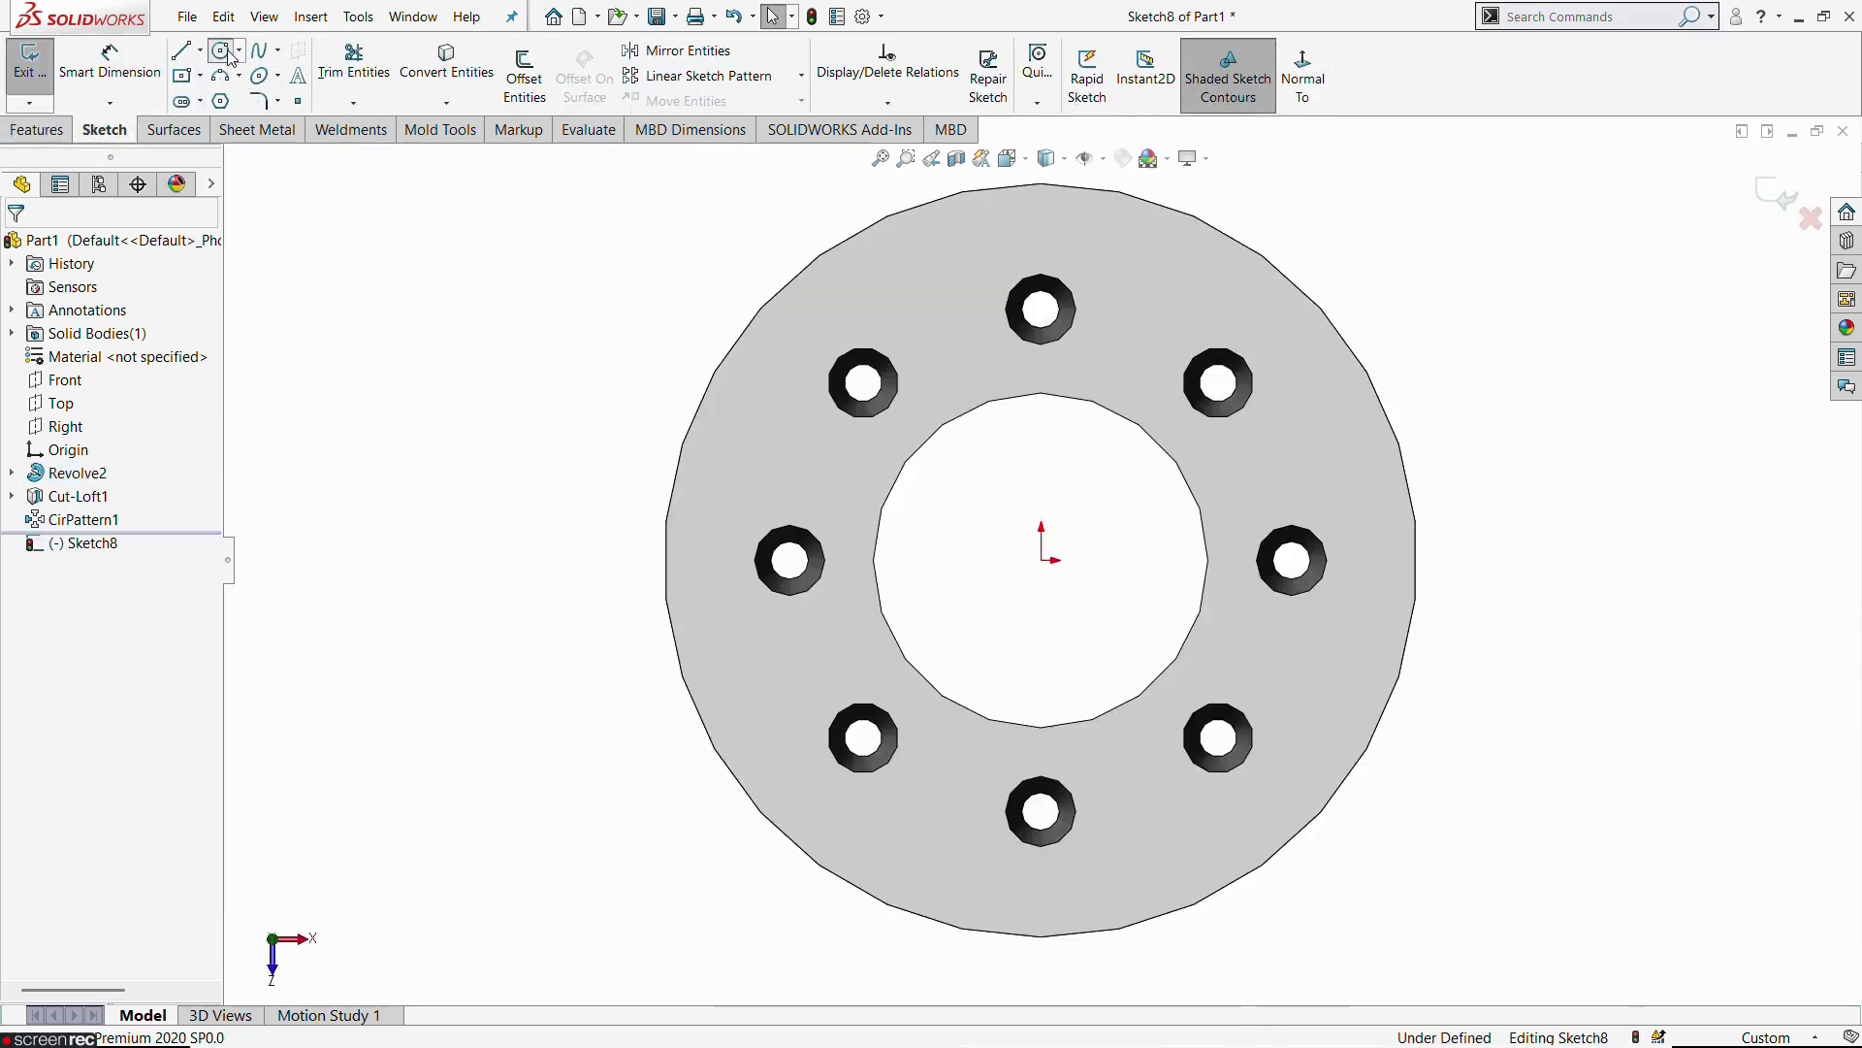
left_click(221, 50)
left_click(1040, 560)
left_click(1349, 560)
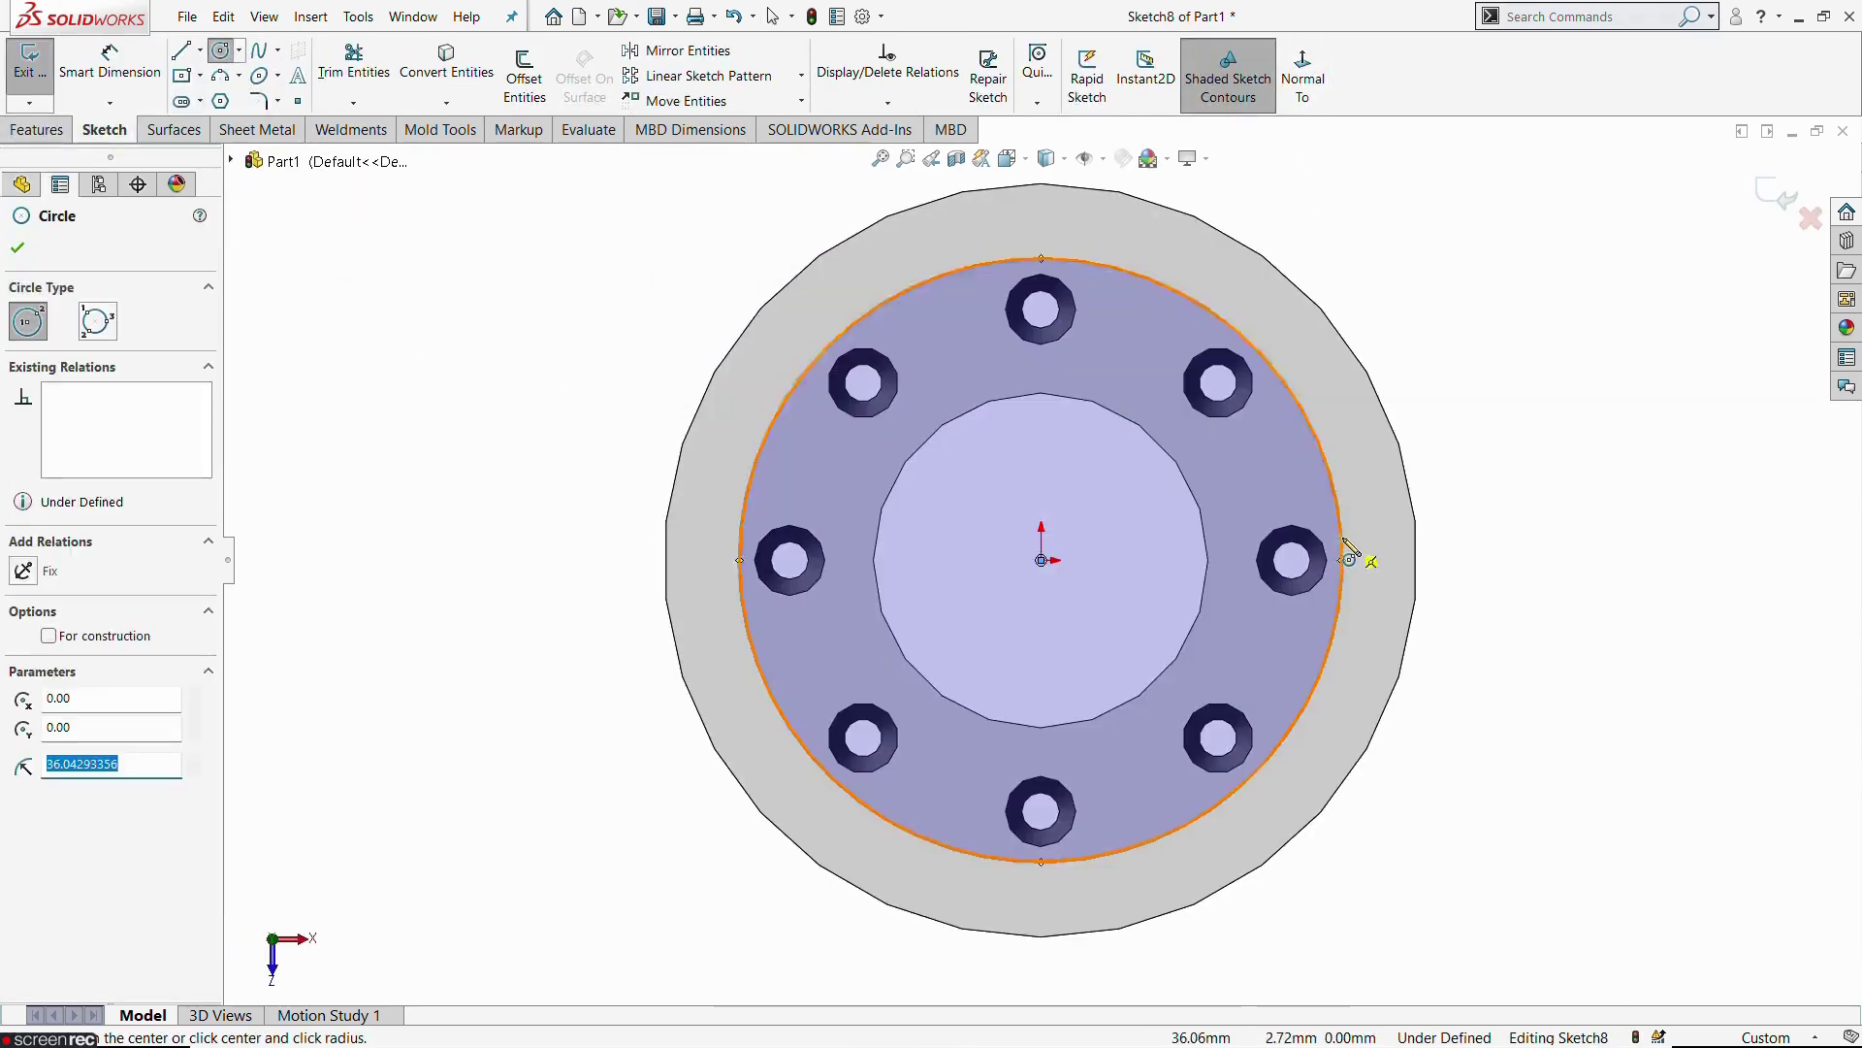
key("Escape")
Dimension the new circle's diameter as 78 mm from the reference drawing
key("alt+Tab")
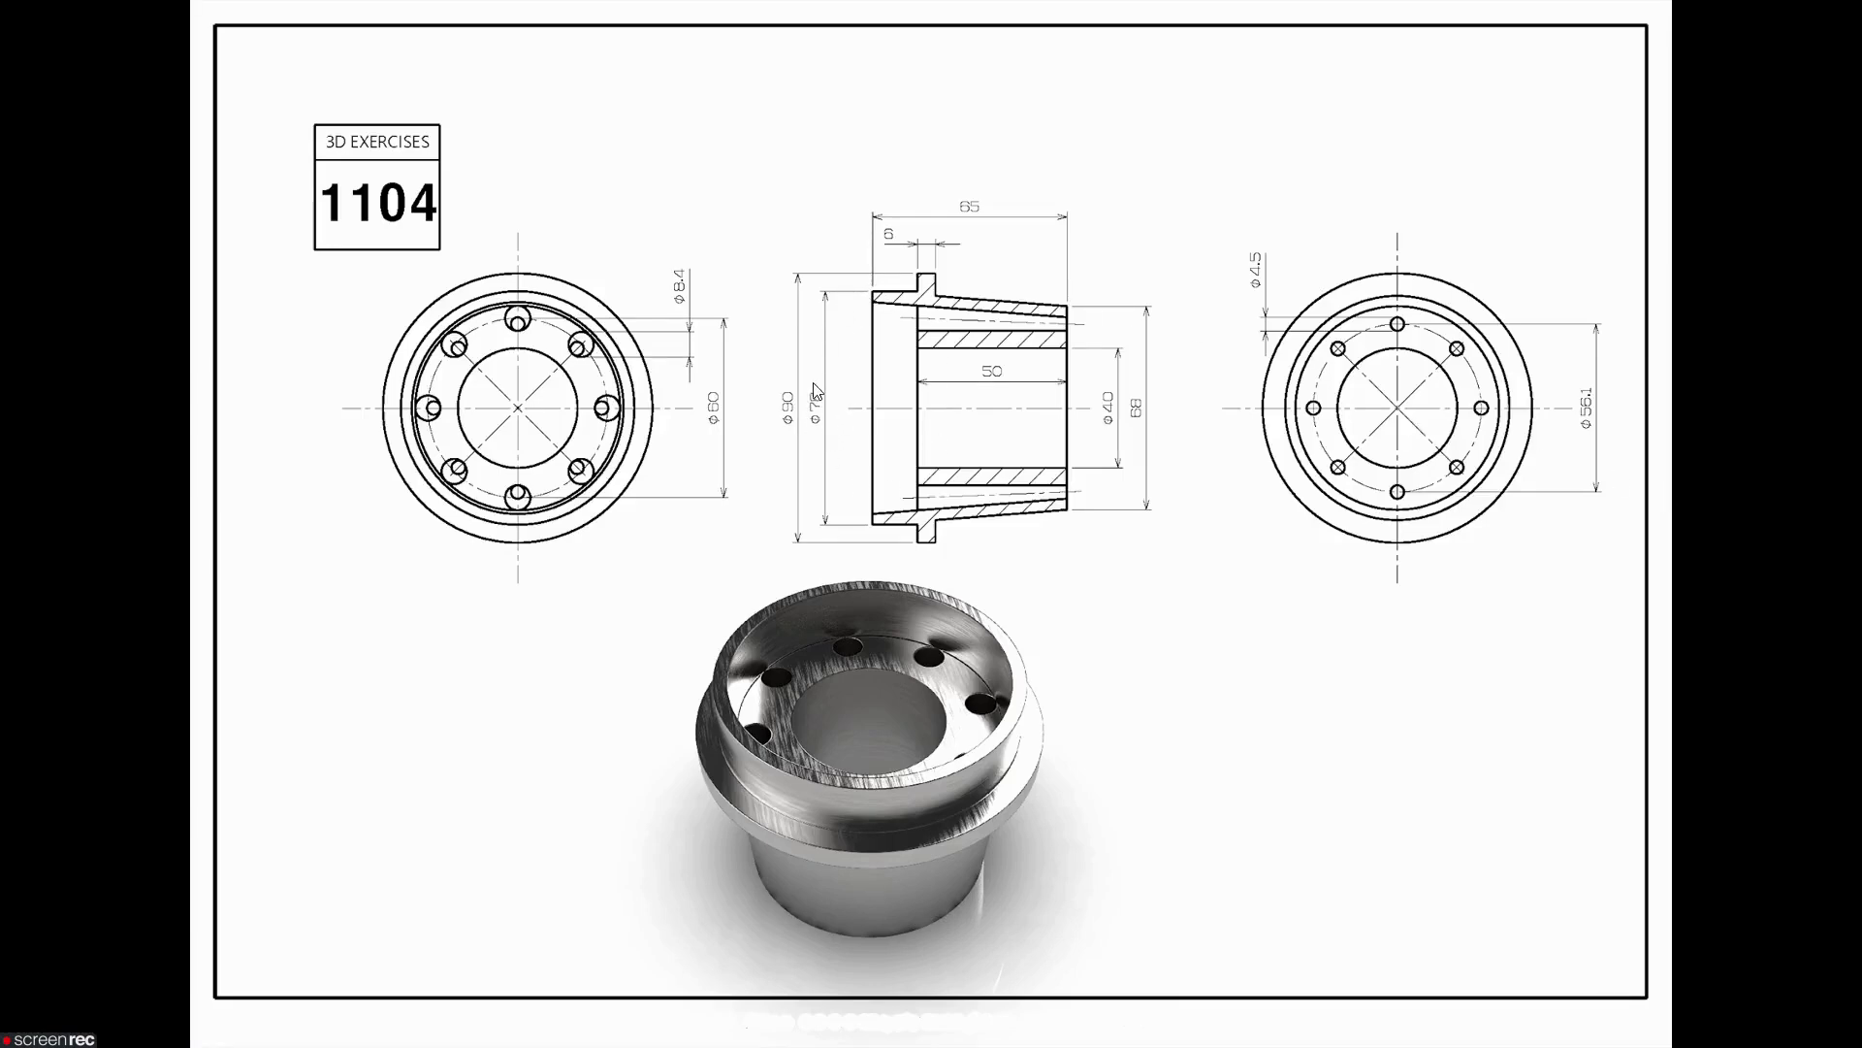
key("alt+Tab")
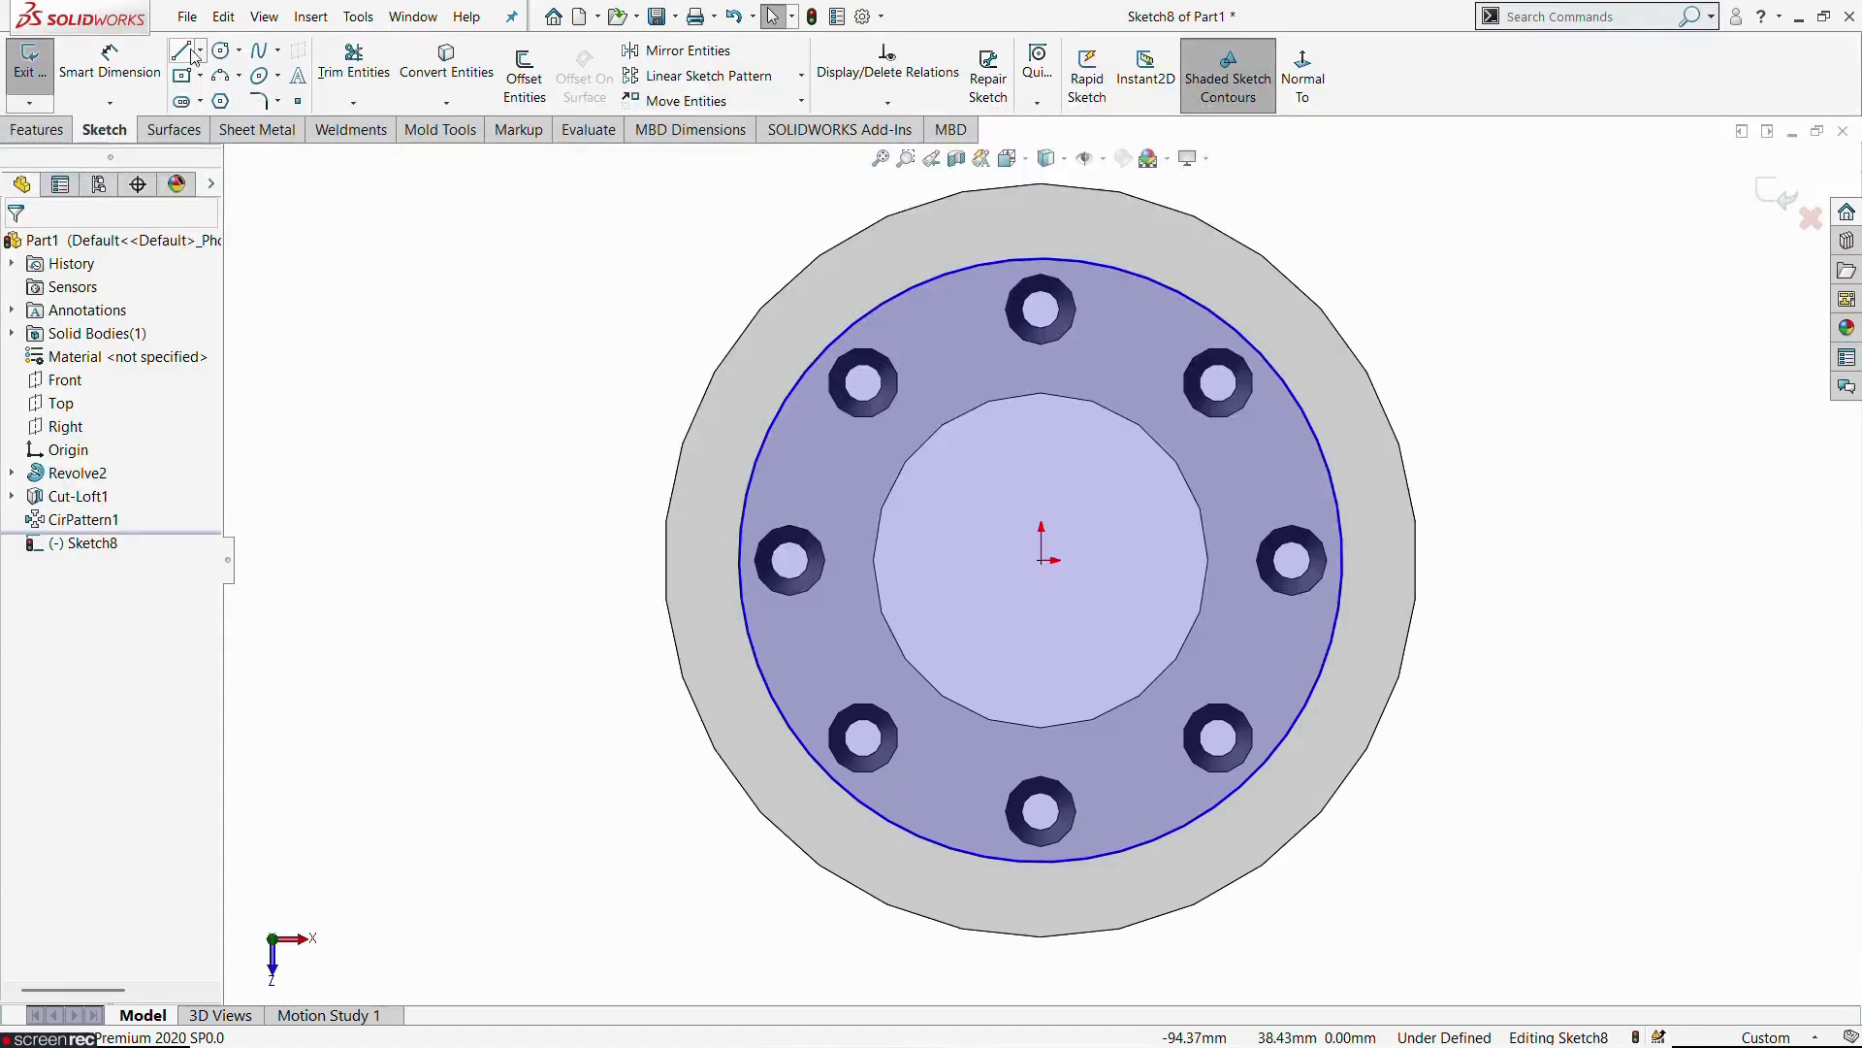
left_click(110, 60)
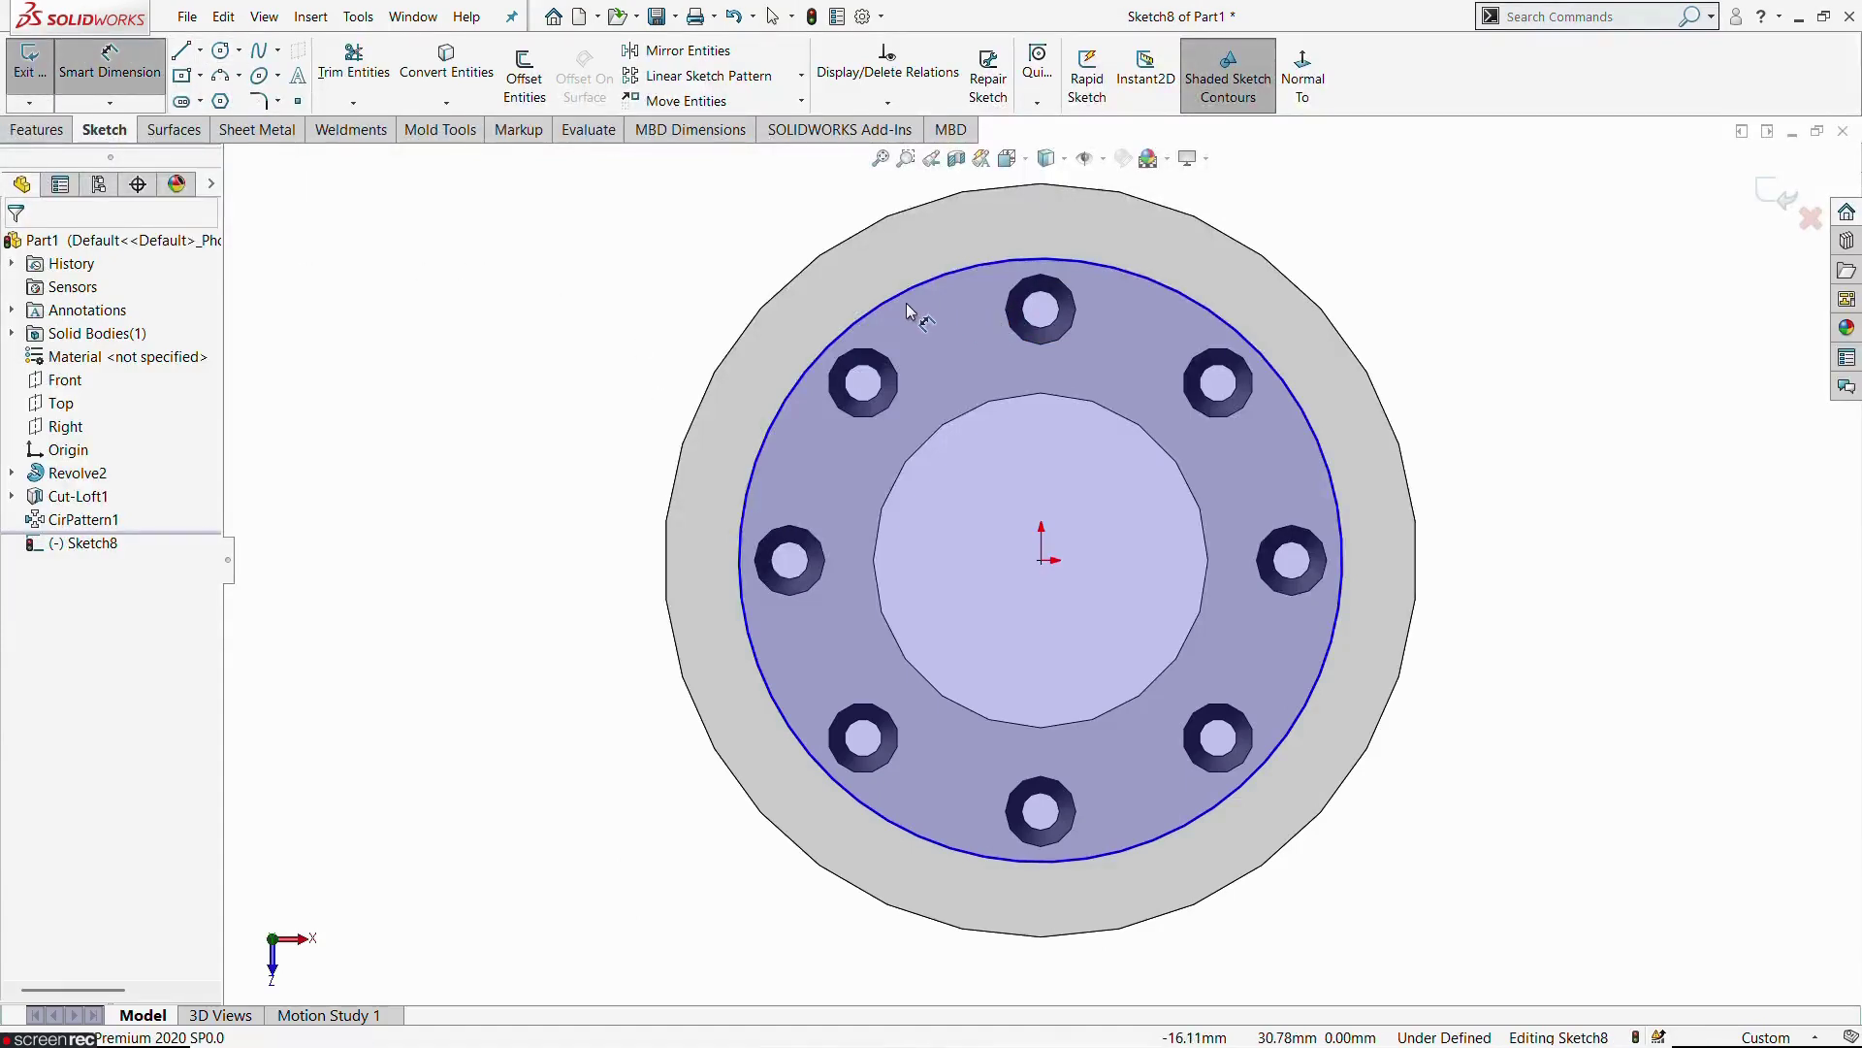
left_click(877, 309)
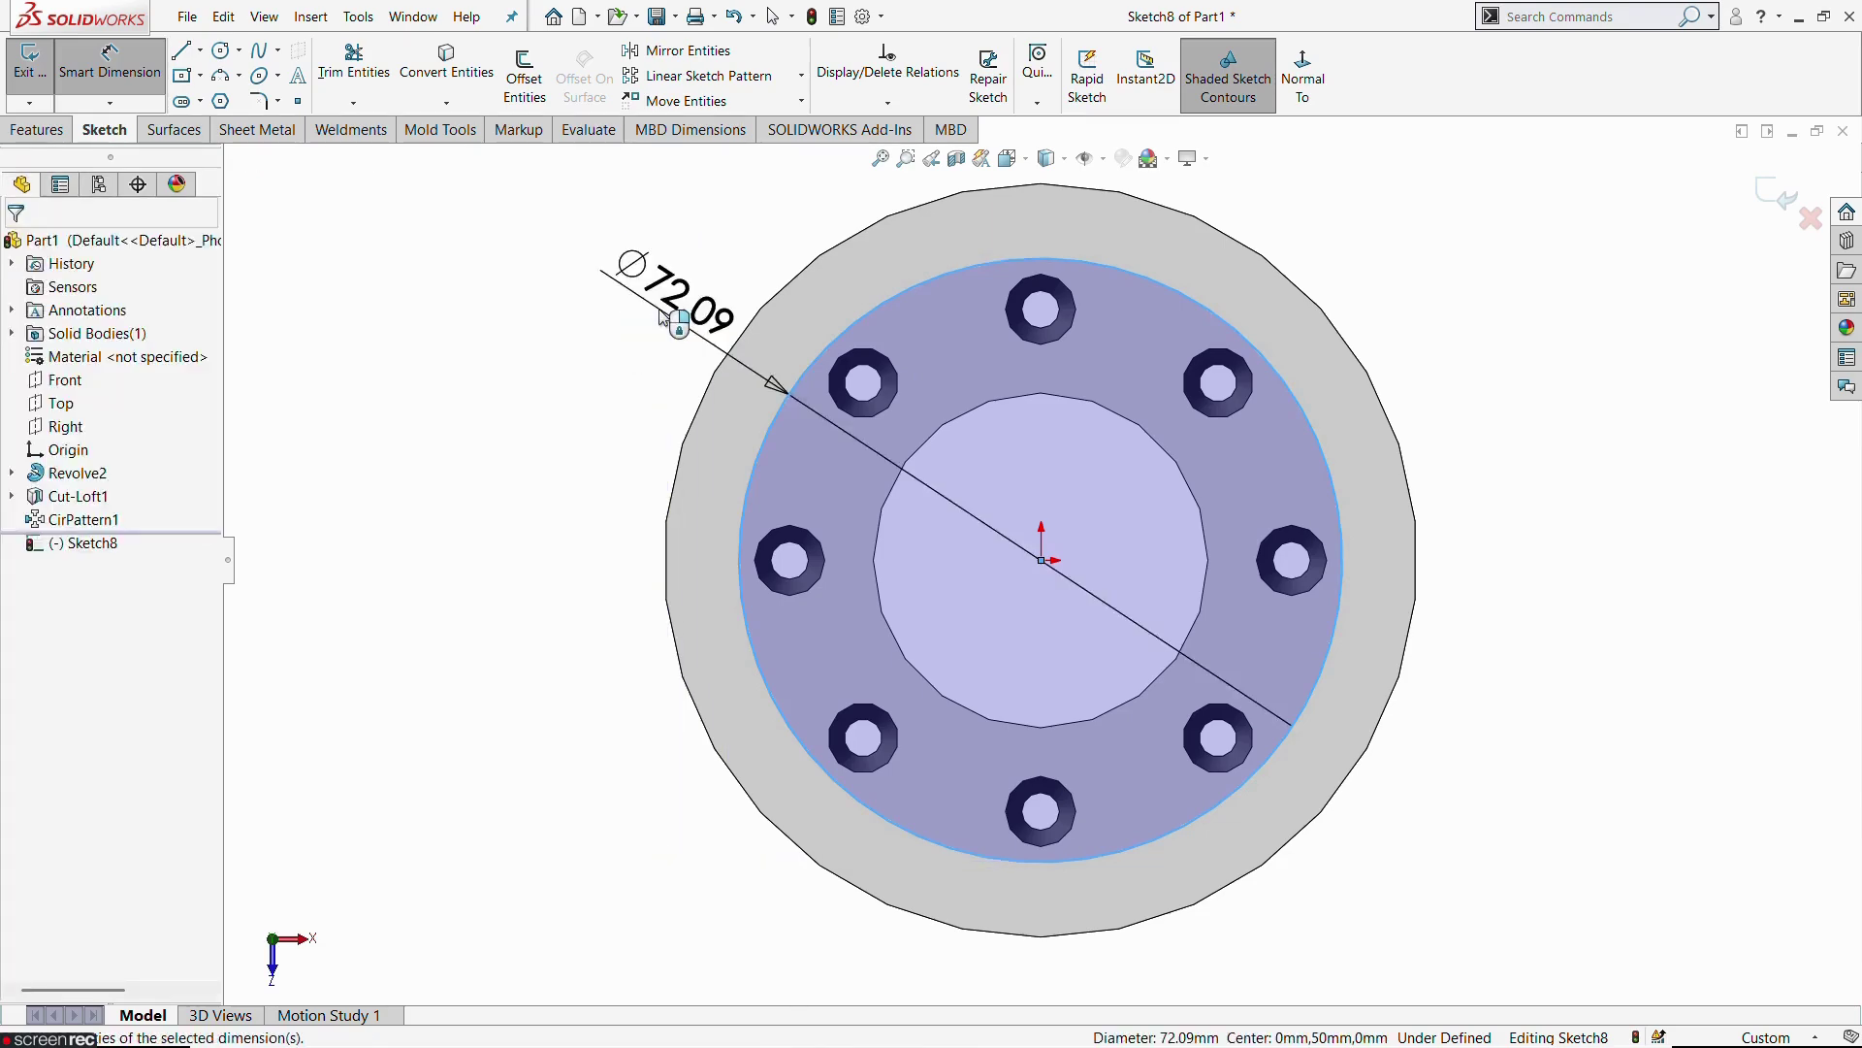
left_click(641, 291)
type("78")
key("Return")
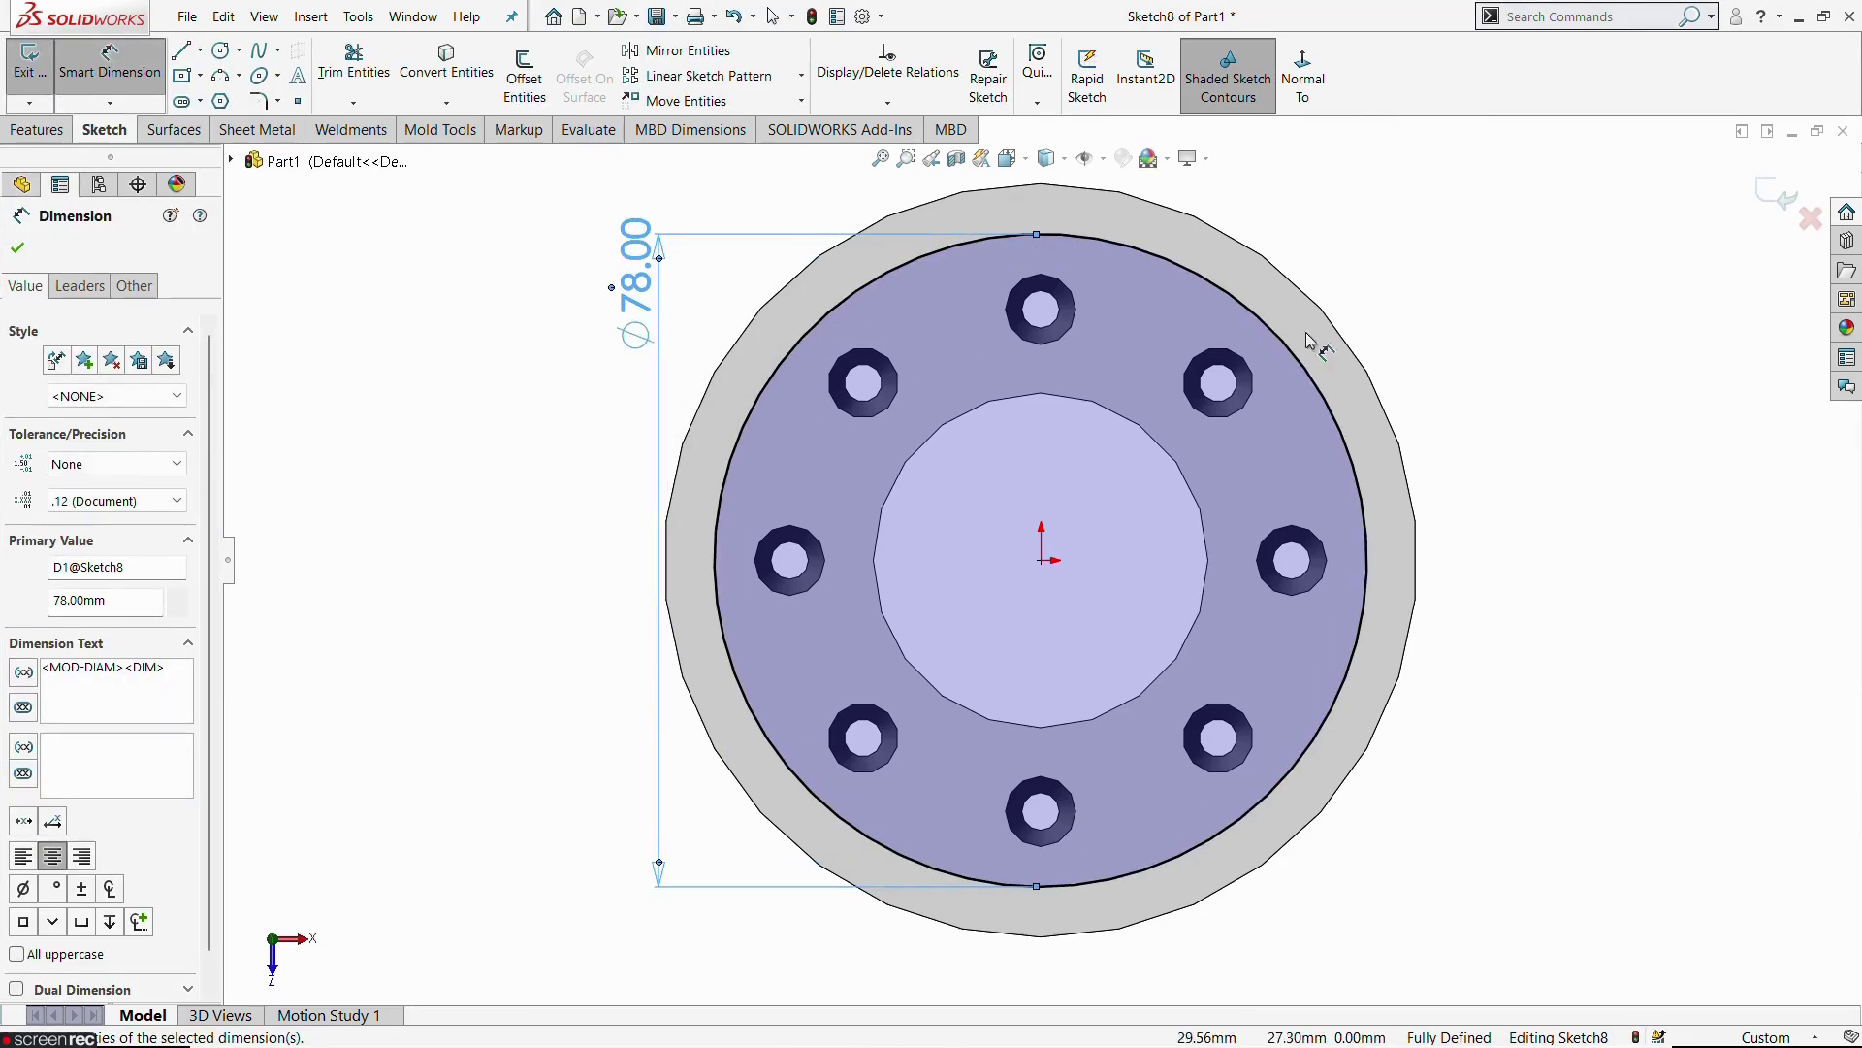
key("Escape")
key("Escape")
Set the display style to Hidden Lines Removed and convert the edge of the 8.4 mm hole above the origin into a construction circle
left_click(1064, 159)
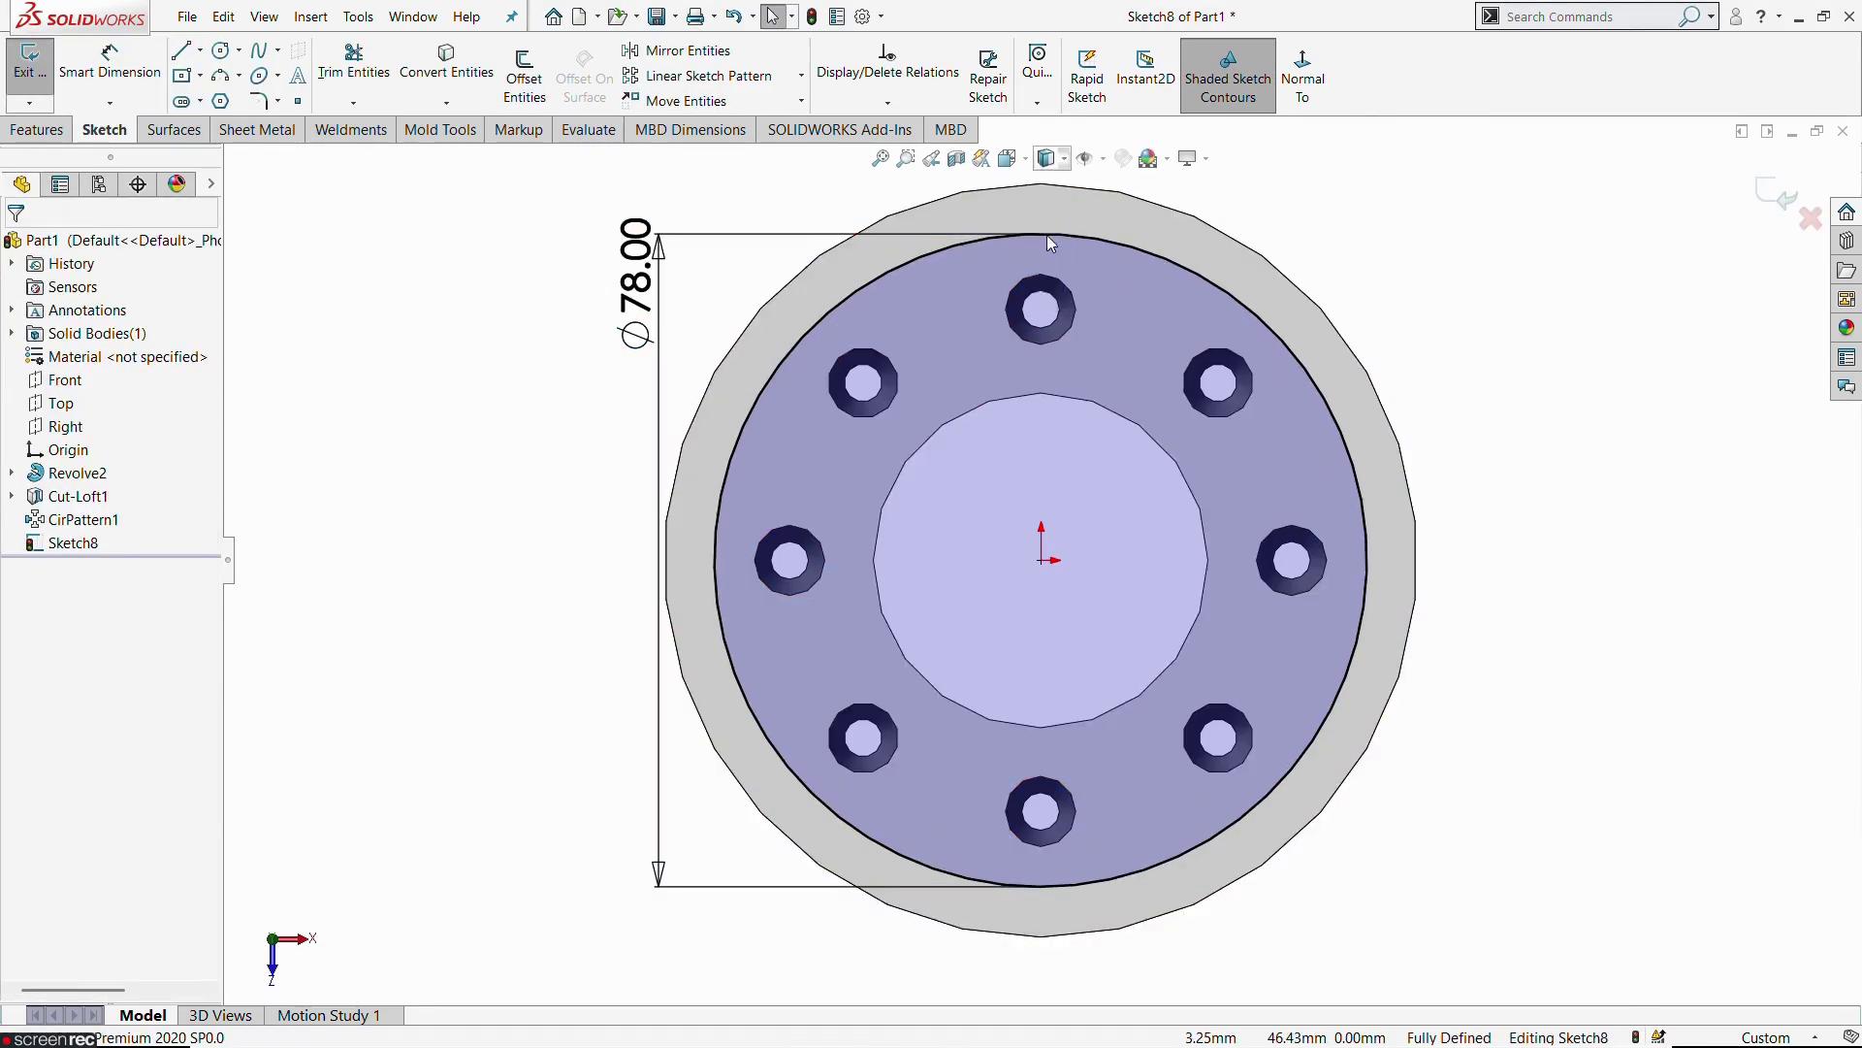
scroll(1393, 349, "up", 2)
mouse_move(1391, 347)
middle_mouse_down()
mouse_move(1145, 287)
mouse_move(1201, 287)
mouse_move(1180, 366)
mouse_move(965, 360)
middle_mouse_up()
scroll(1019, 359, "down", 3)
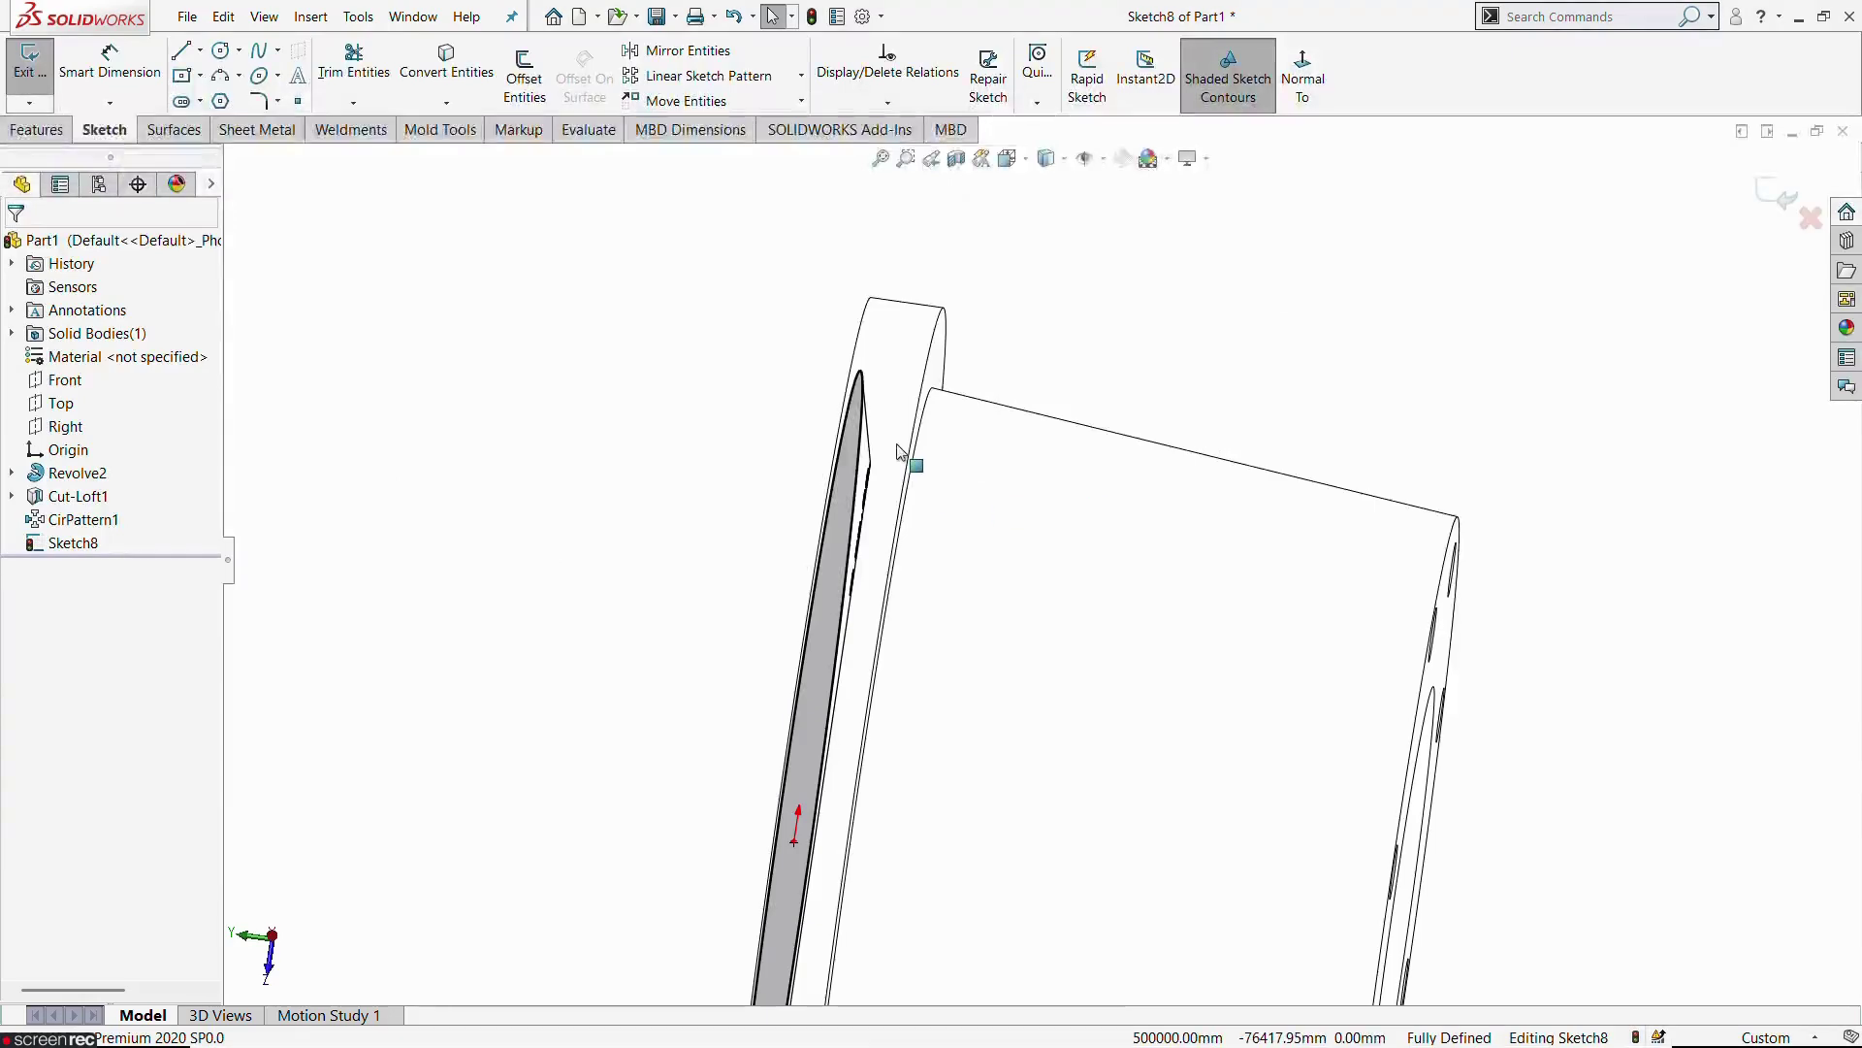
key("ctrl+8")
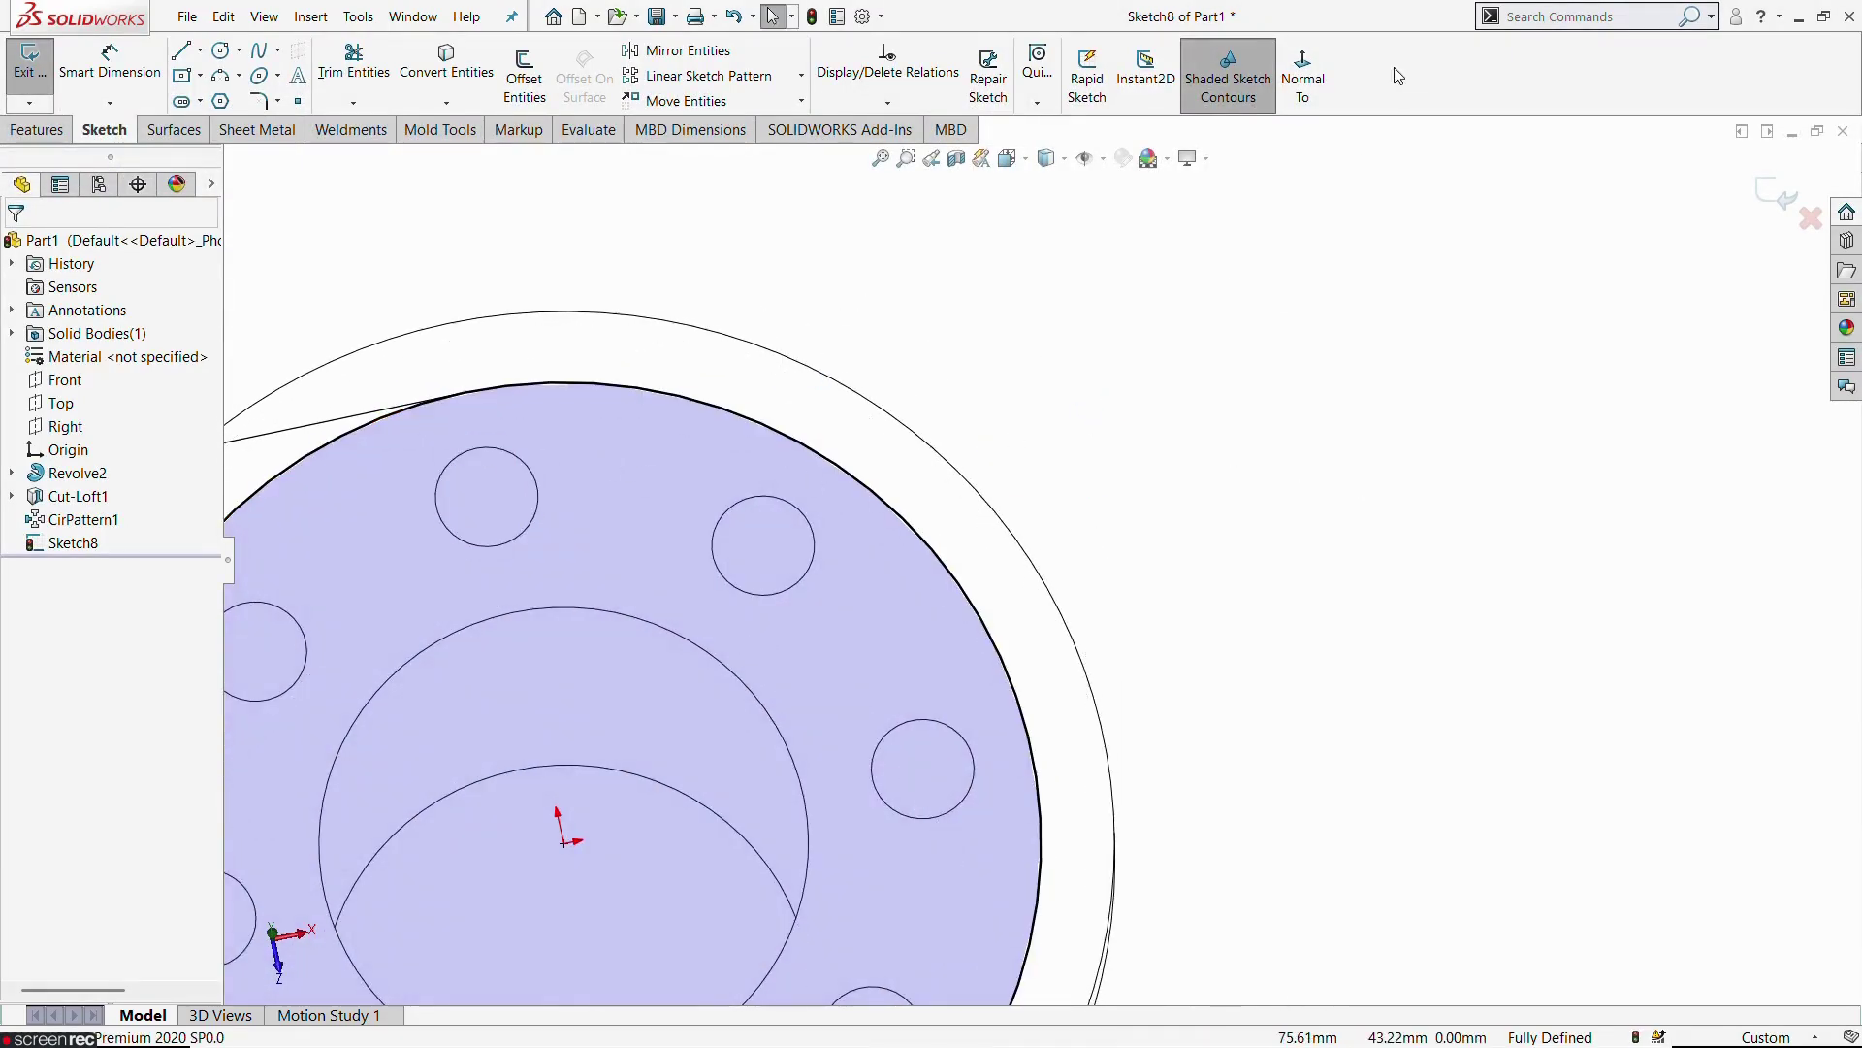
left_click(1308, 83)
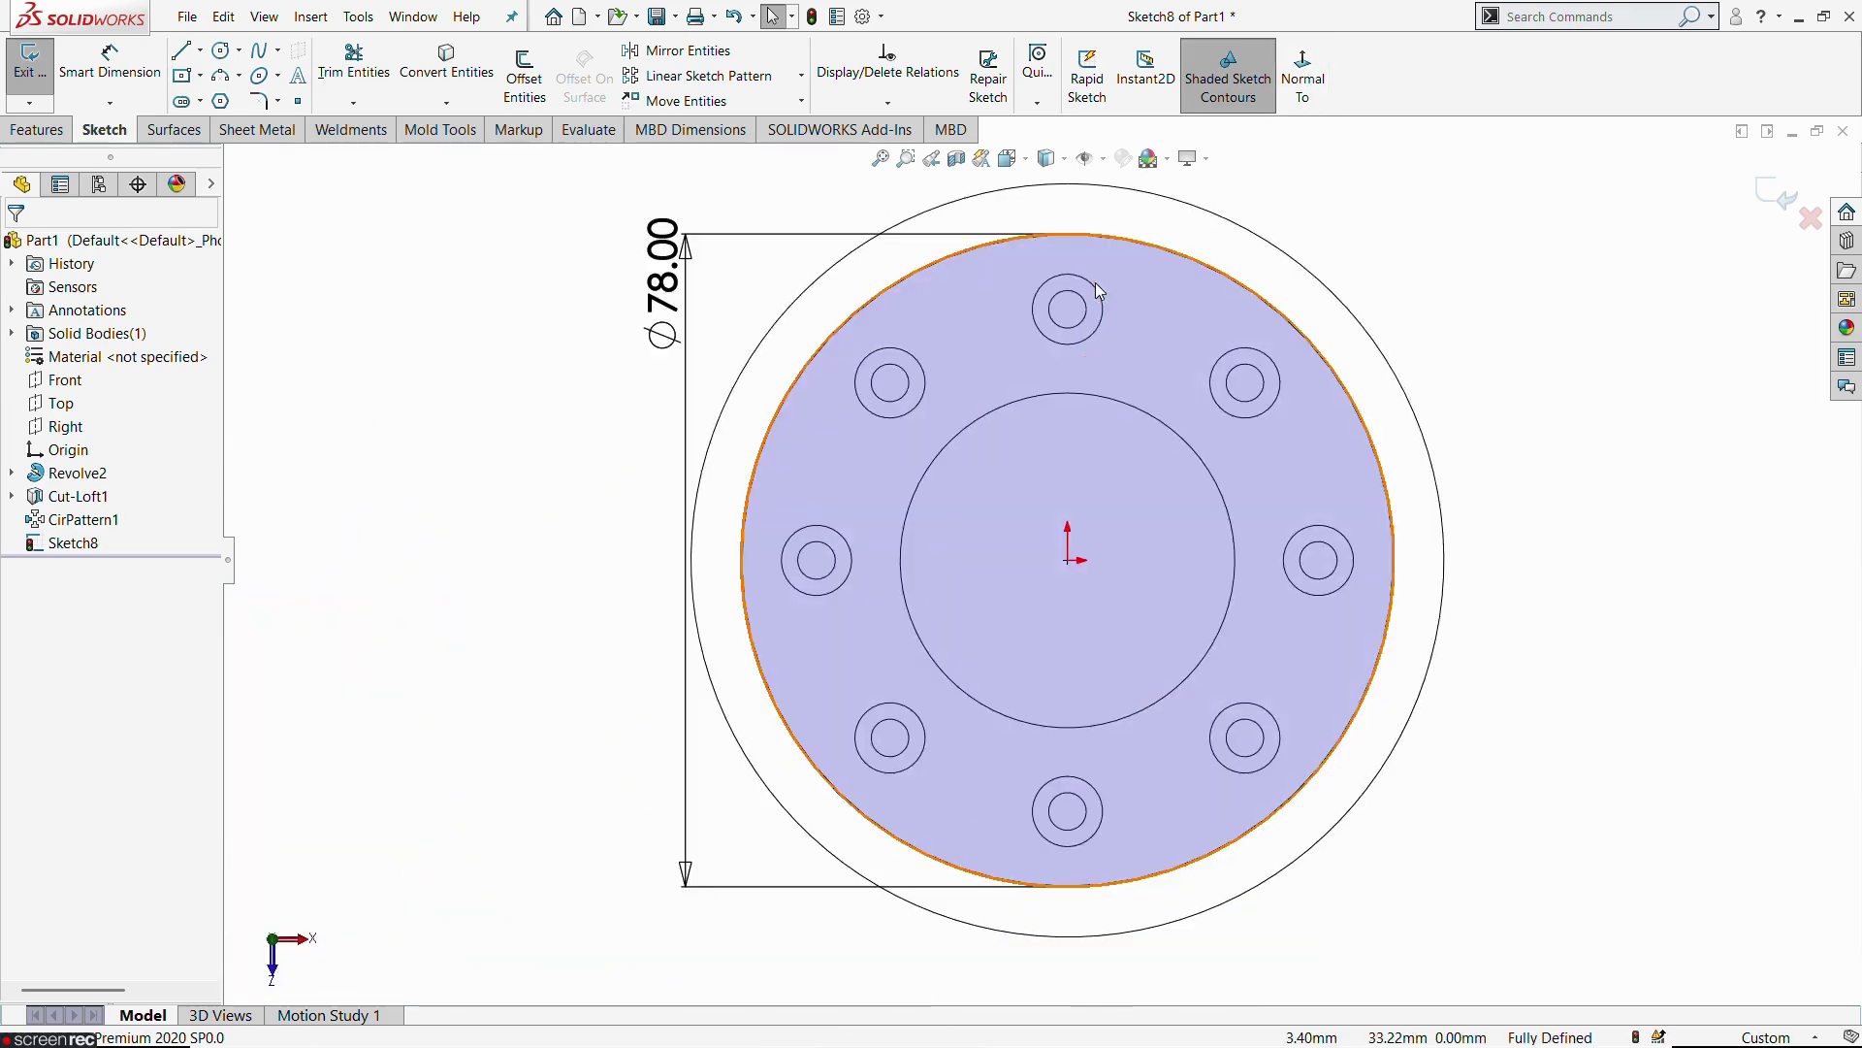
left_click(1094, 293)
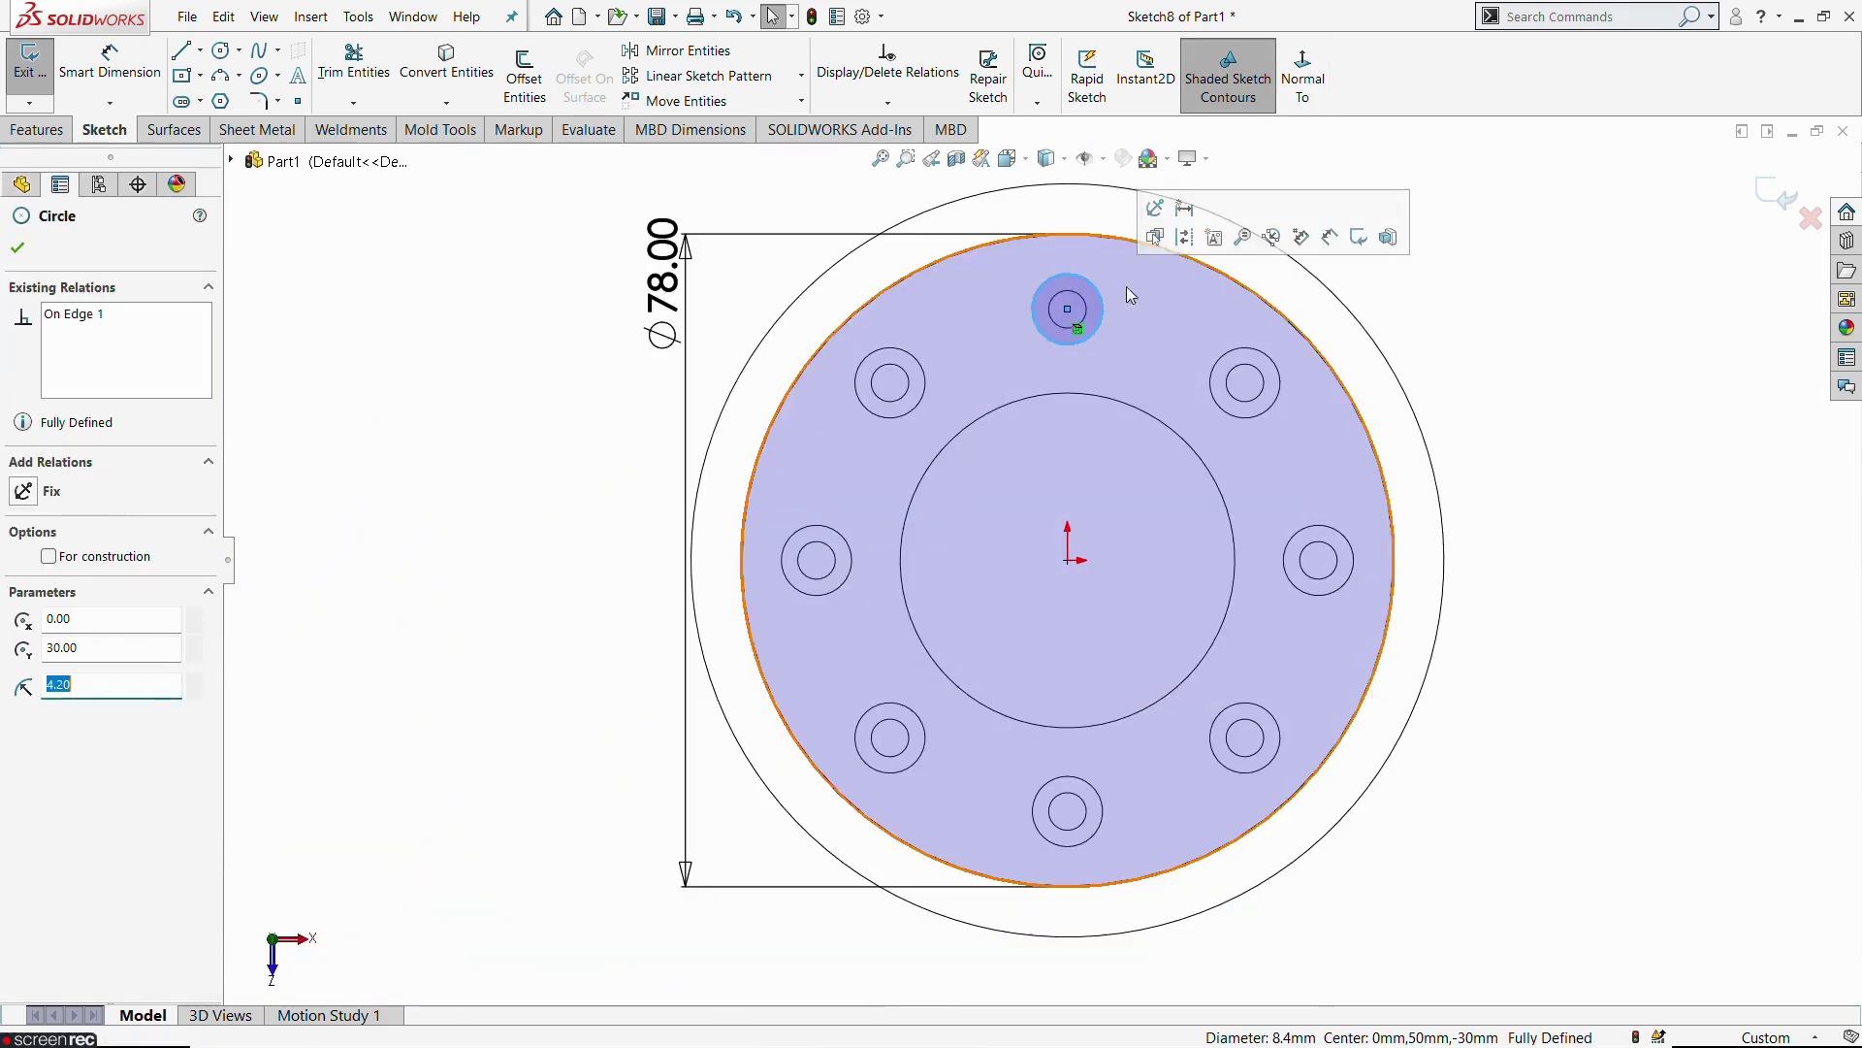
left_click(1187, 236)
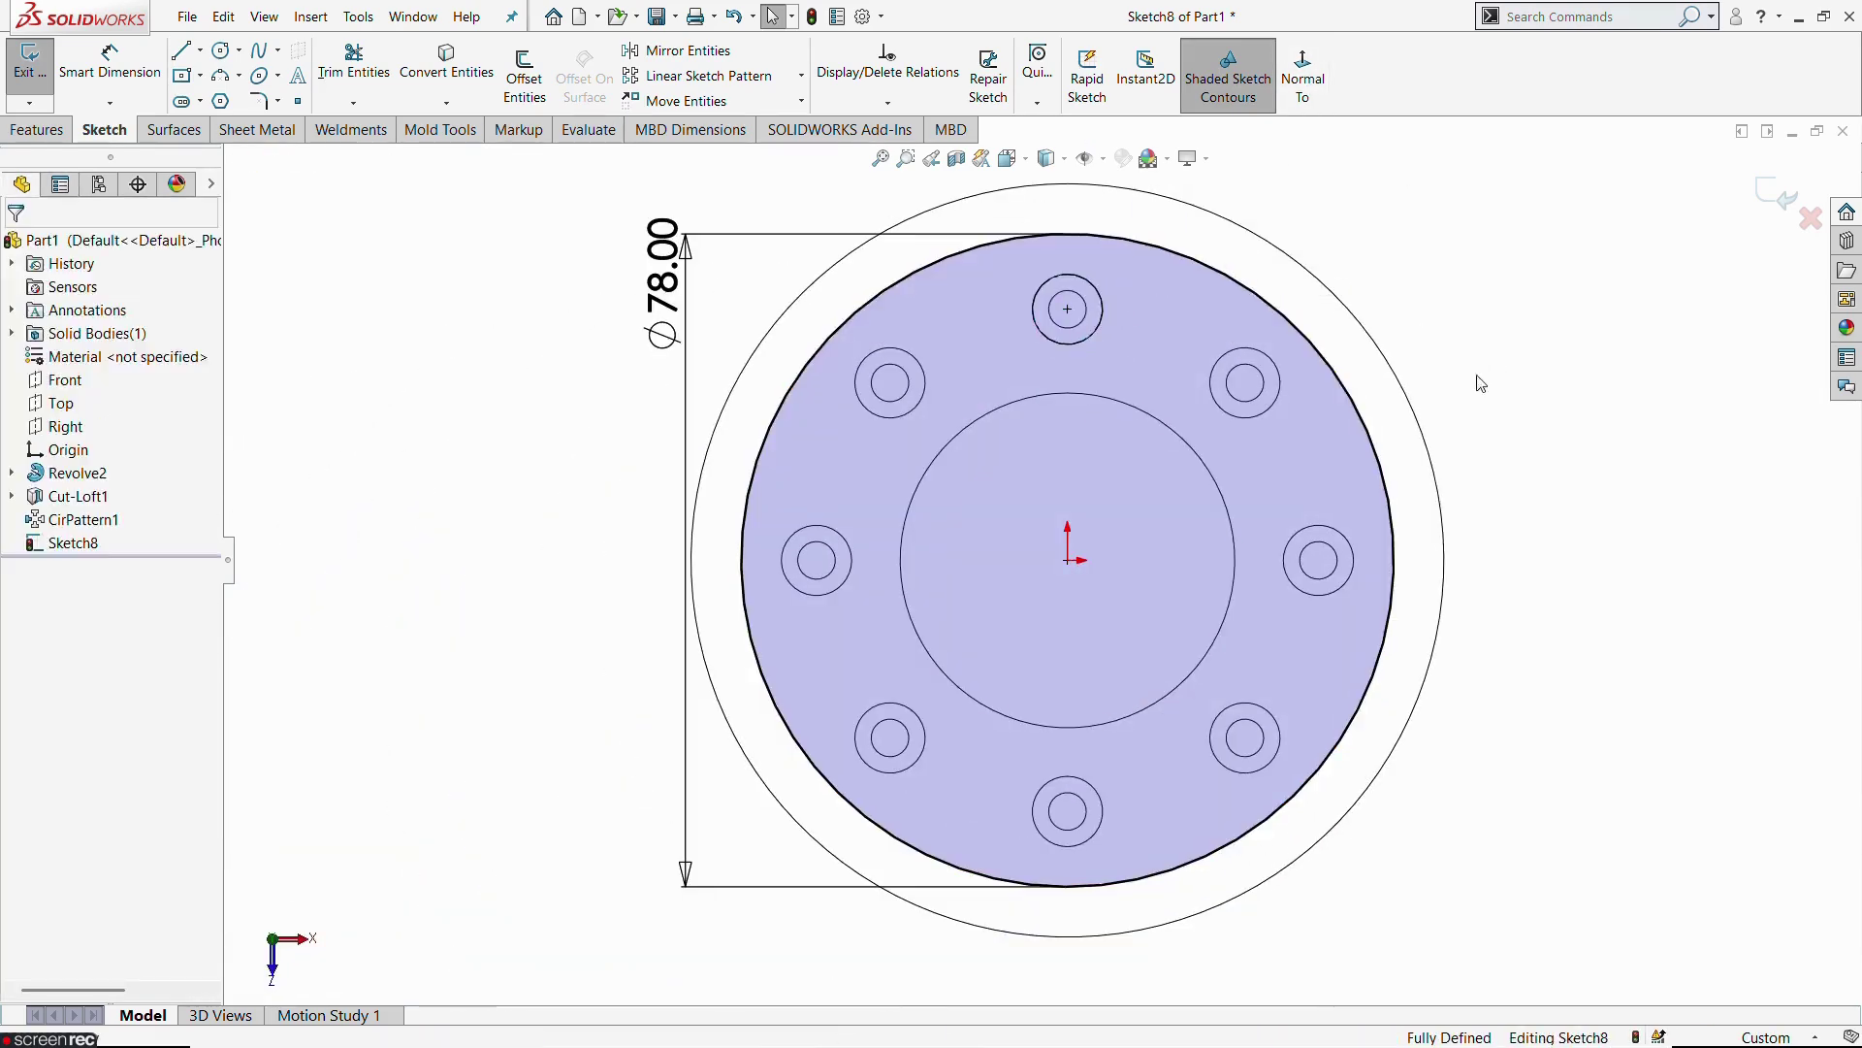
Draw a circle about 70 mm in diameter centred on the origin, inside the 78 mm circle
left_click(222, 50)
left_click(1068, 560)
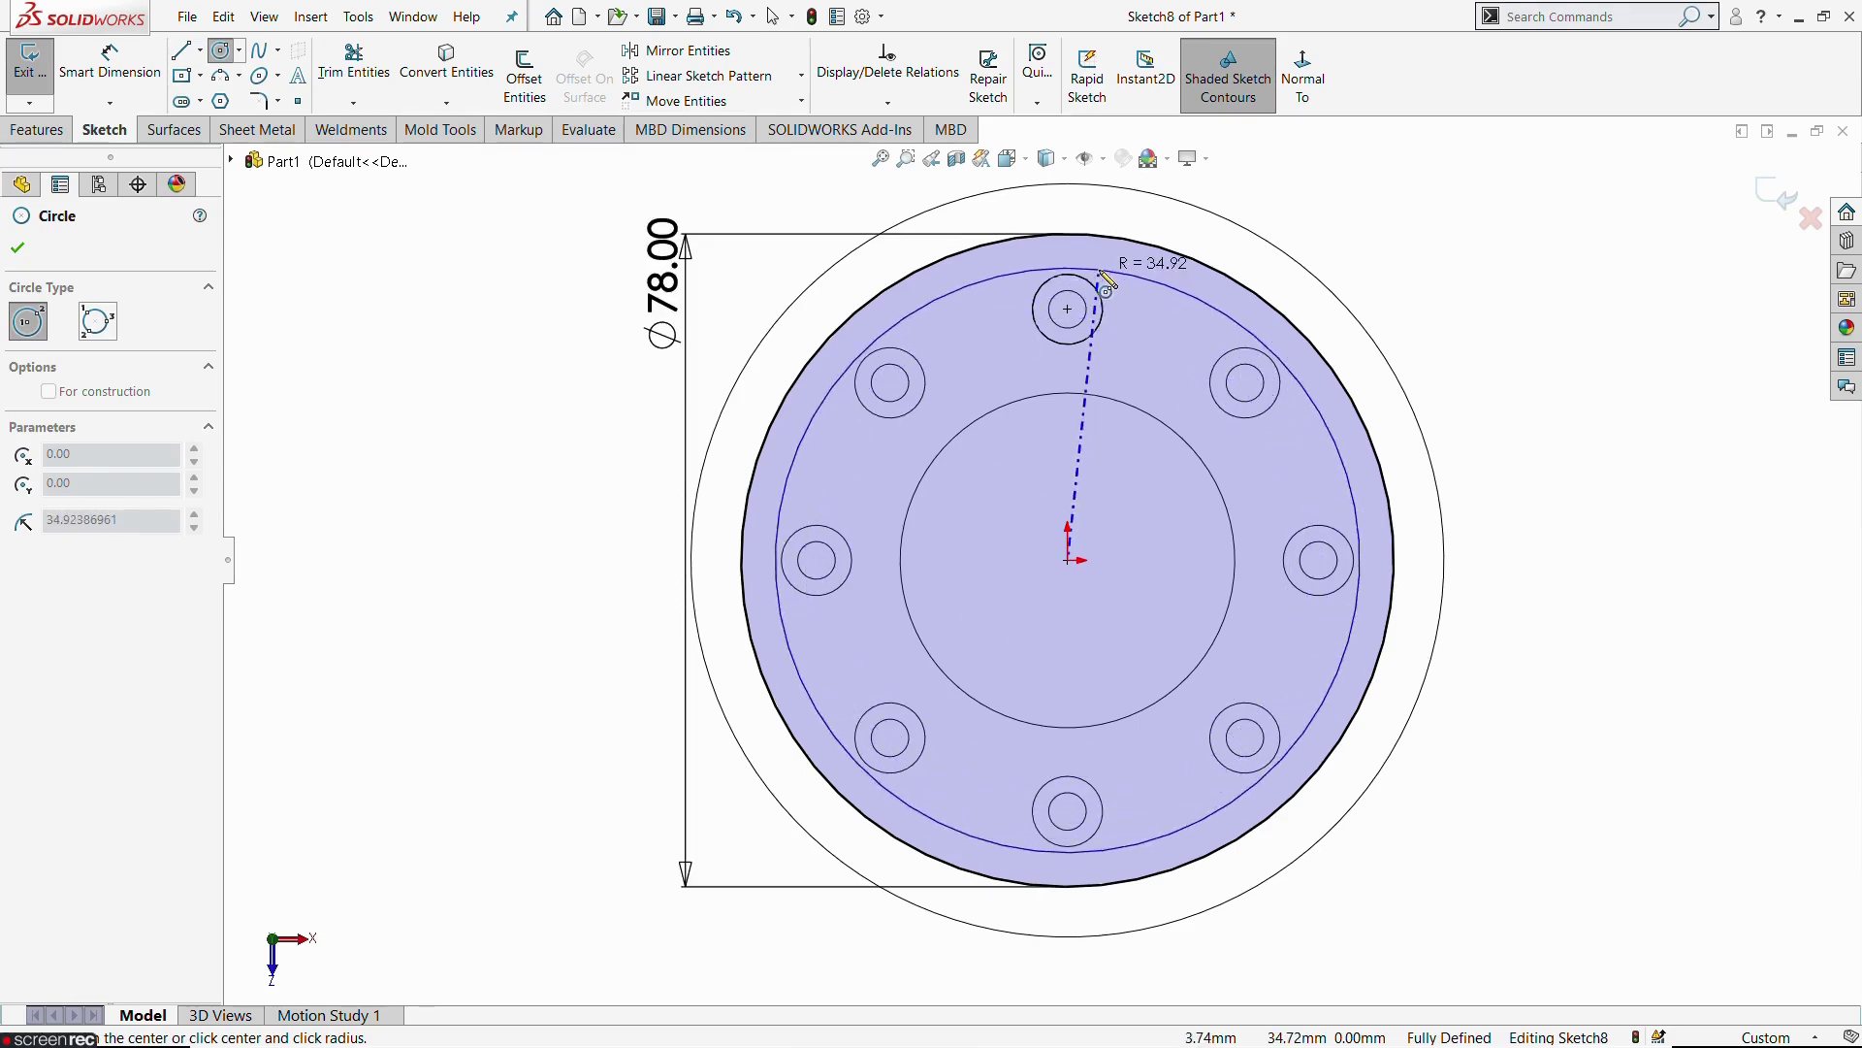
left_click(1100, 278)
key("Escape")
Make the inner circle tangent to the converted construction circle and finish the sketch
left_click(1095, 280, "ctrl")
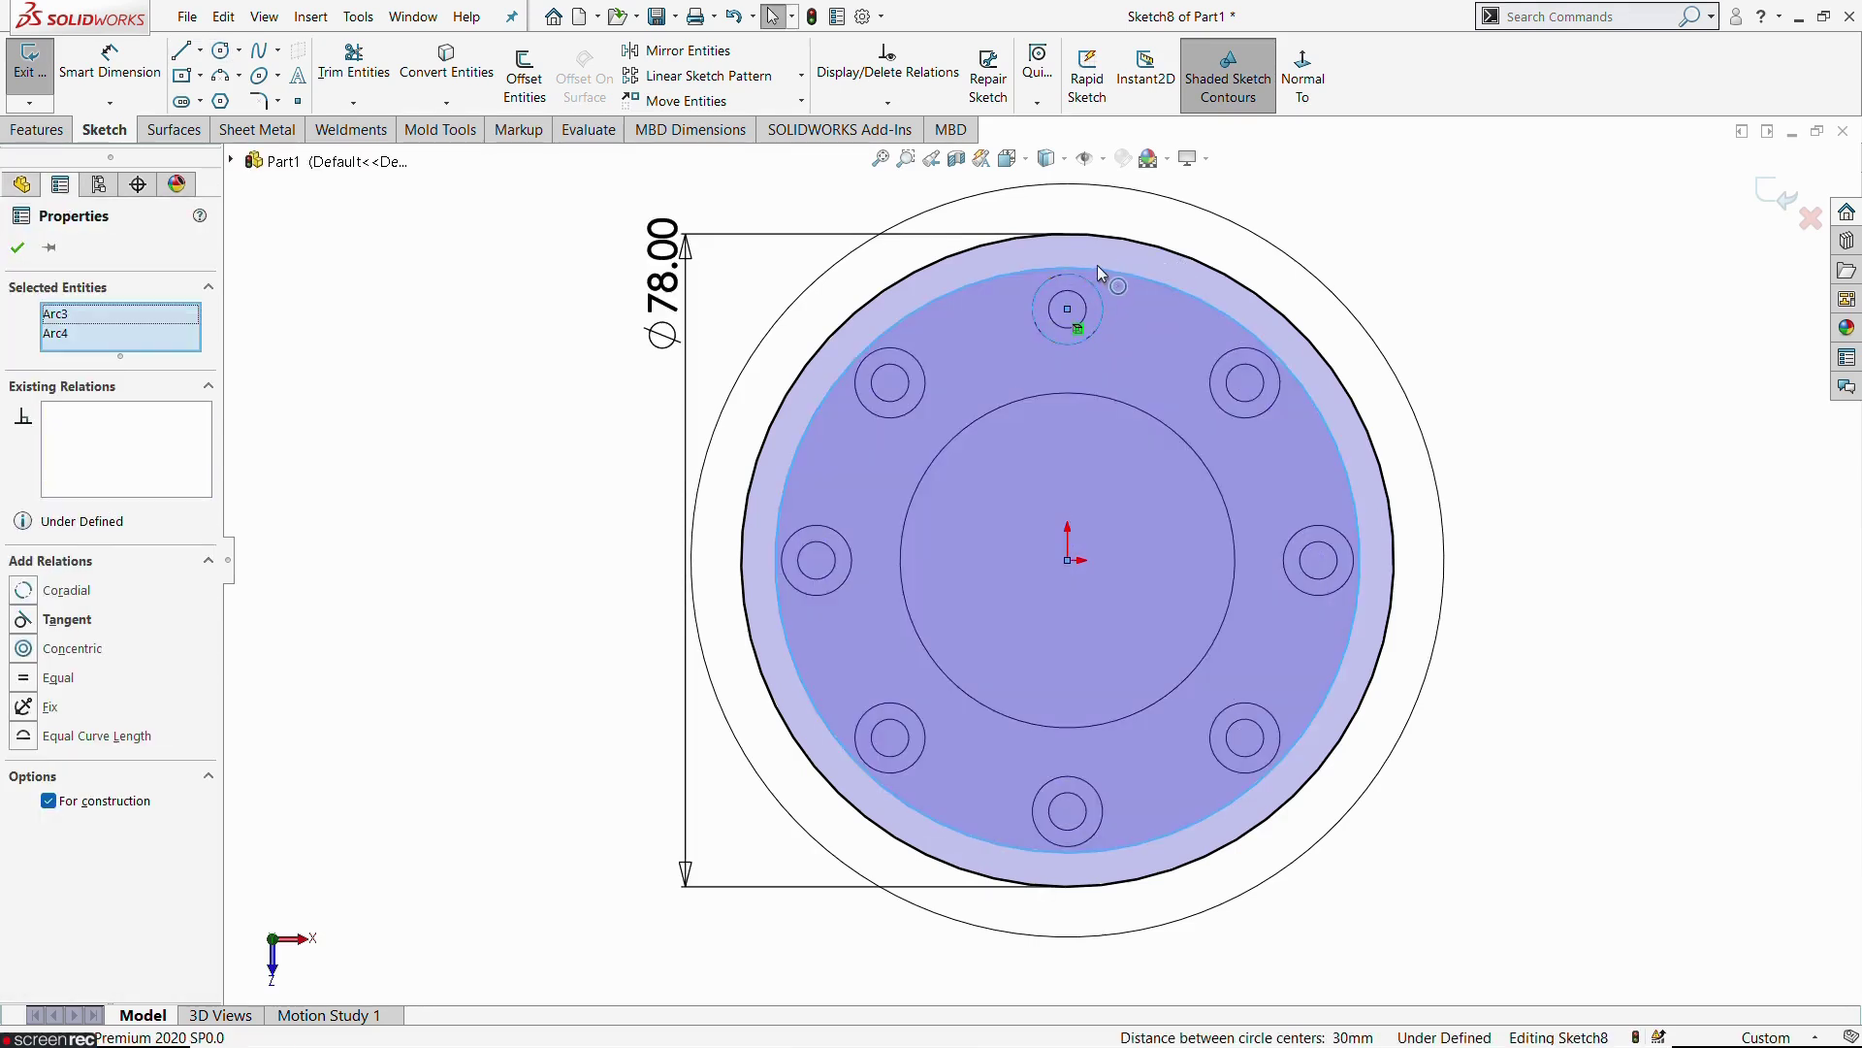
left_click(1094, 268, "ctrl")
left_click(1546, 328)
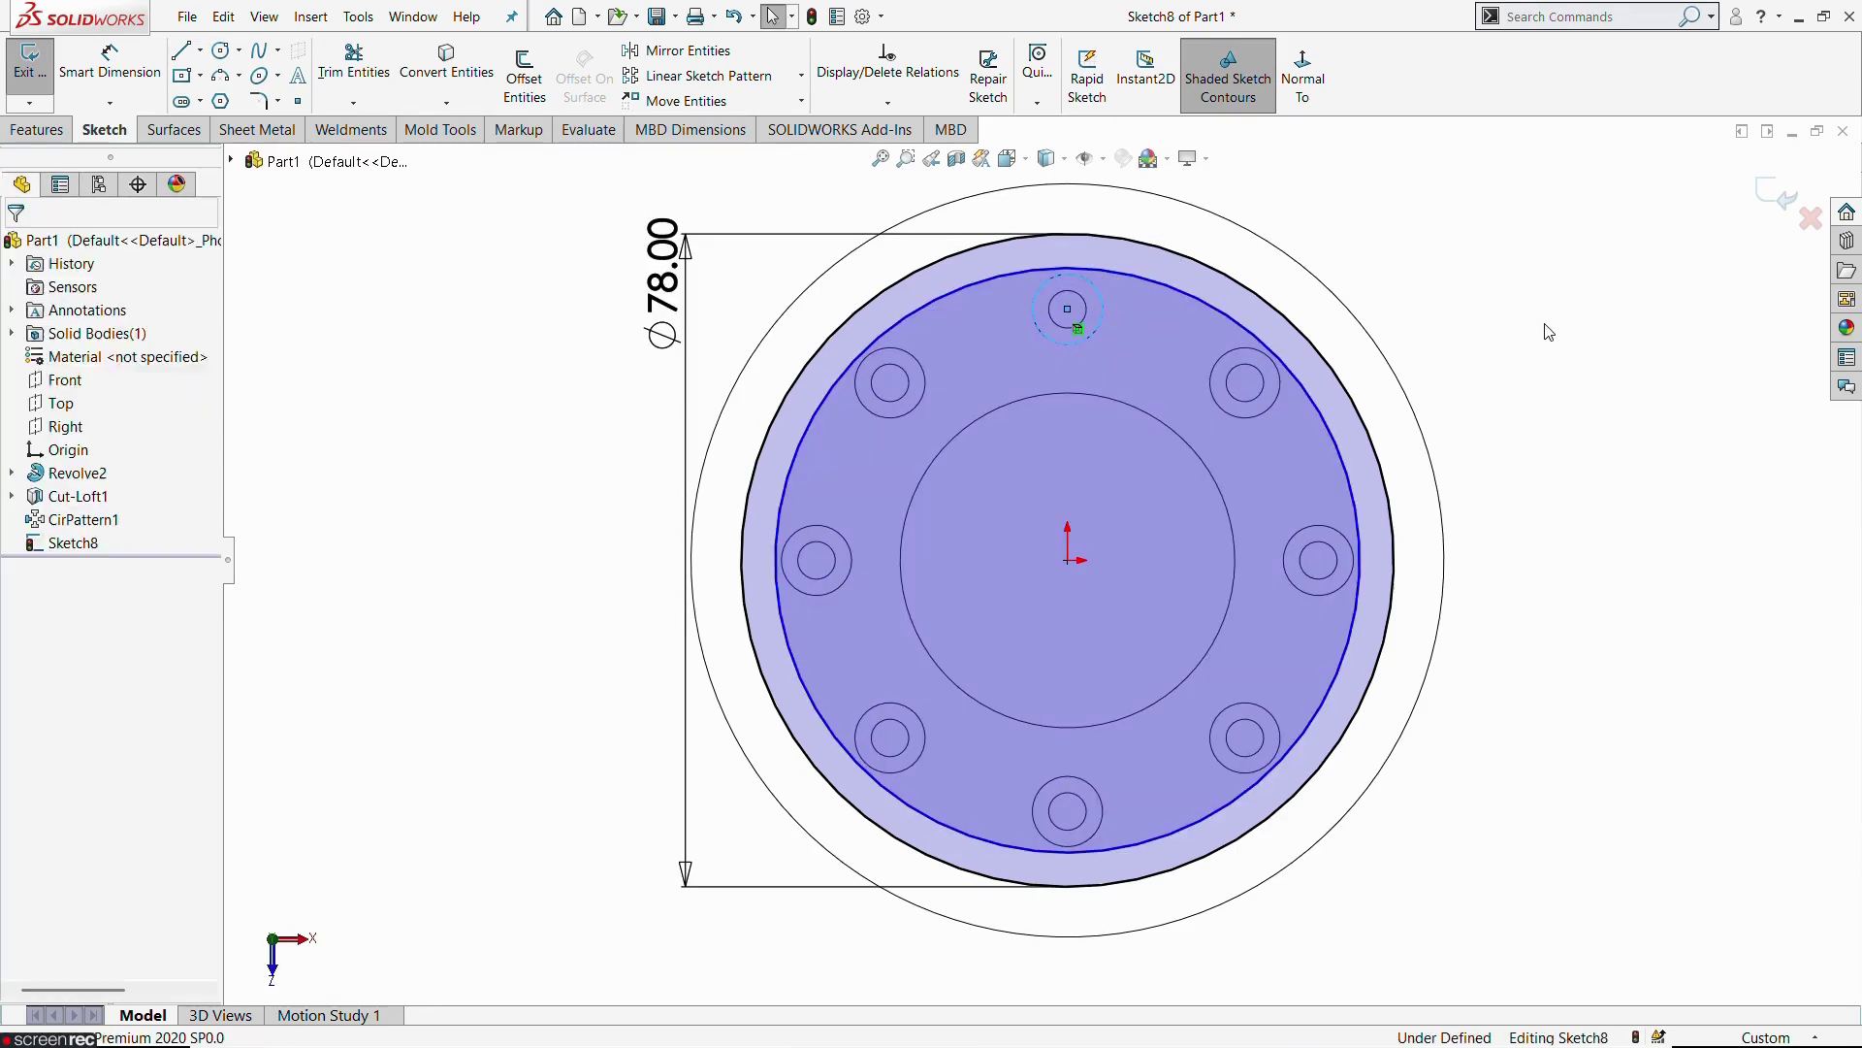
left_click(1097, 289)
left_click(1102, 271, "ctrl")
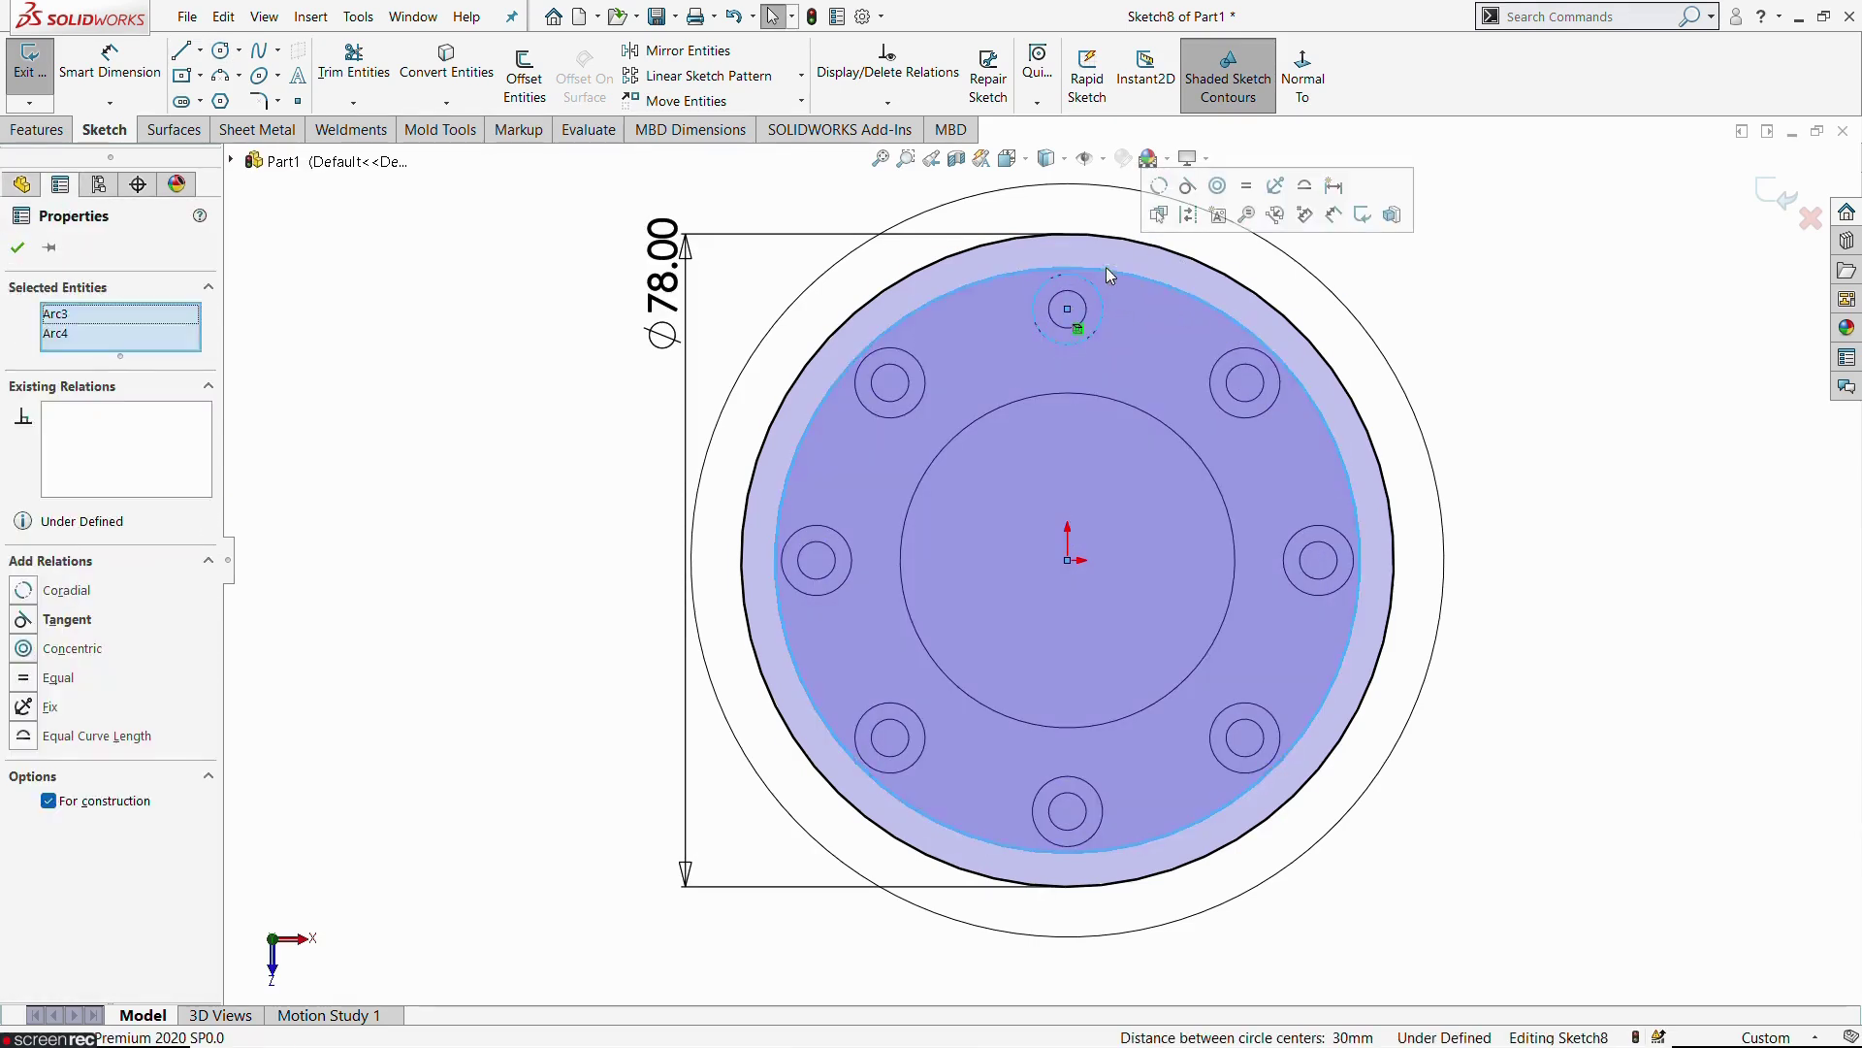
left_click(1183, 194)
left_click(1551, 374)
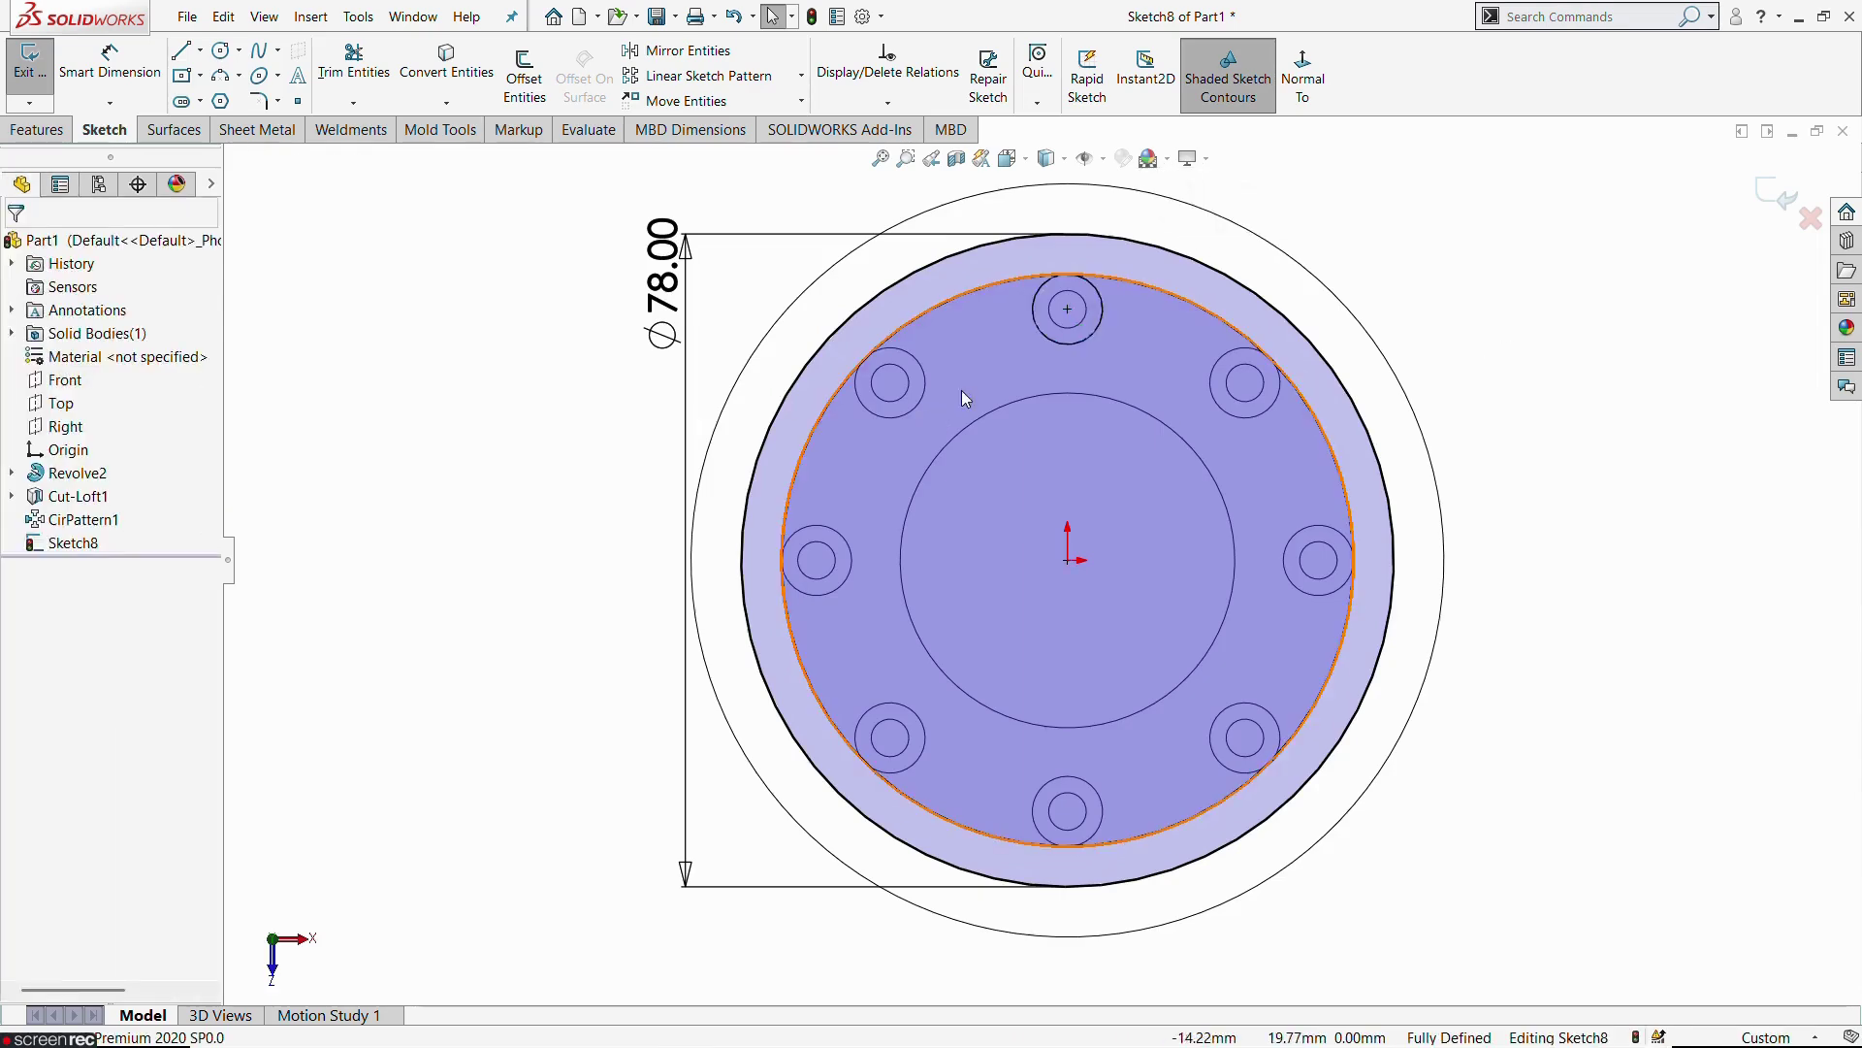
left_click(29, 63)
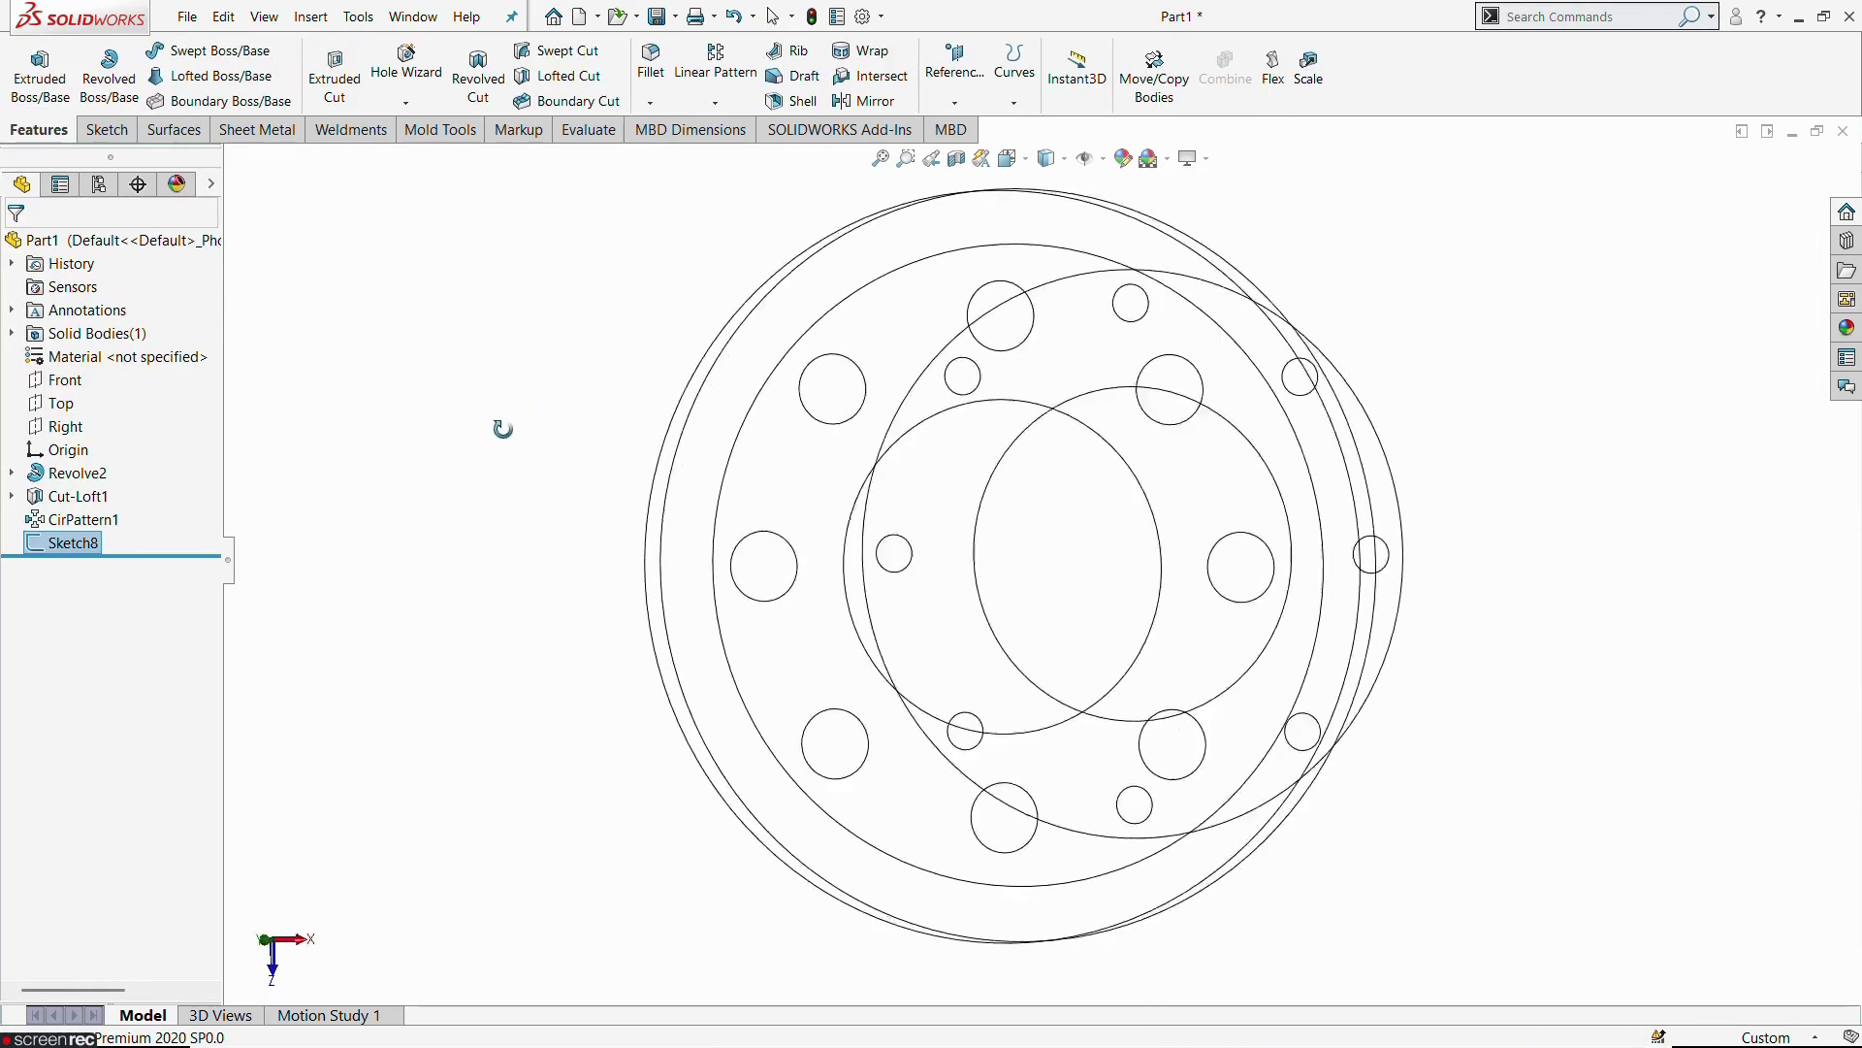
Restore the shaded display with edges and extrude the ring sketch 15 mm outward from the flange face, merged with the body
left_click(1047, 158)
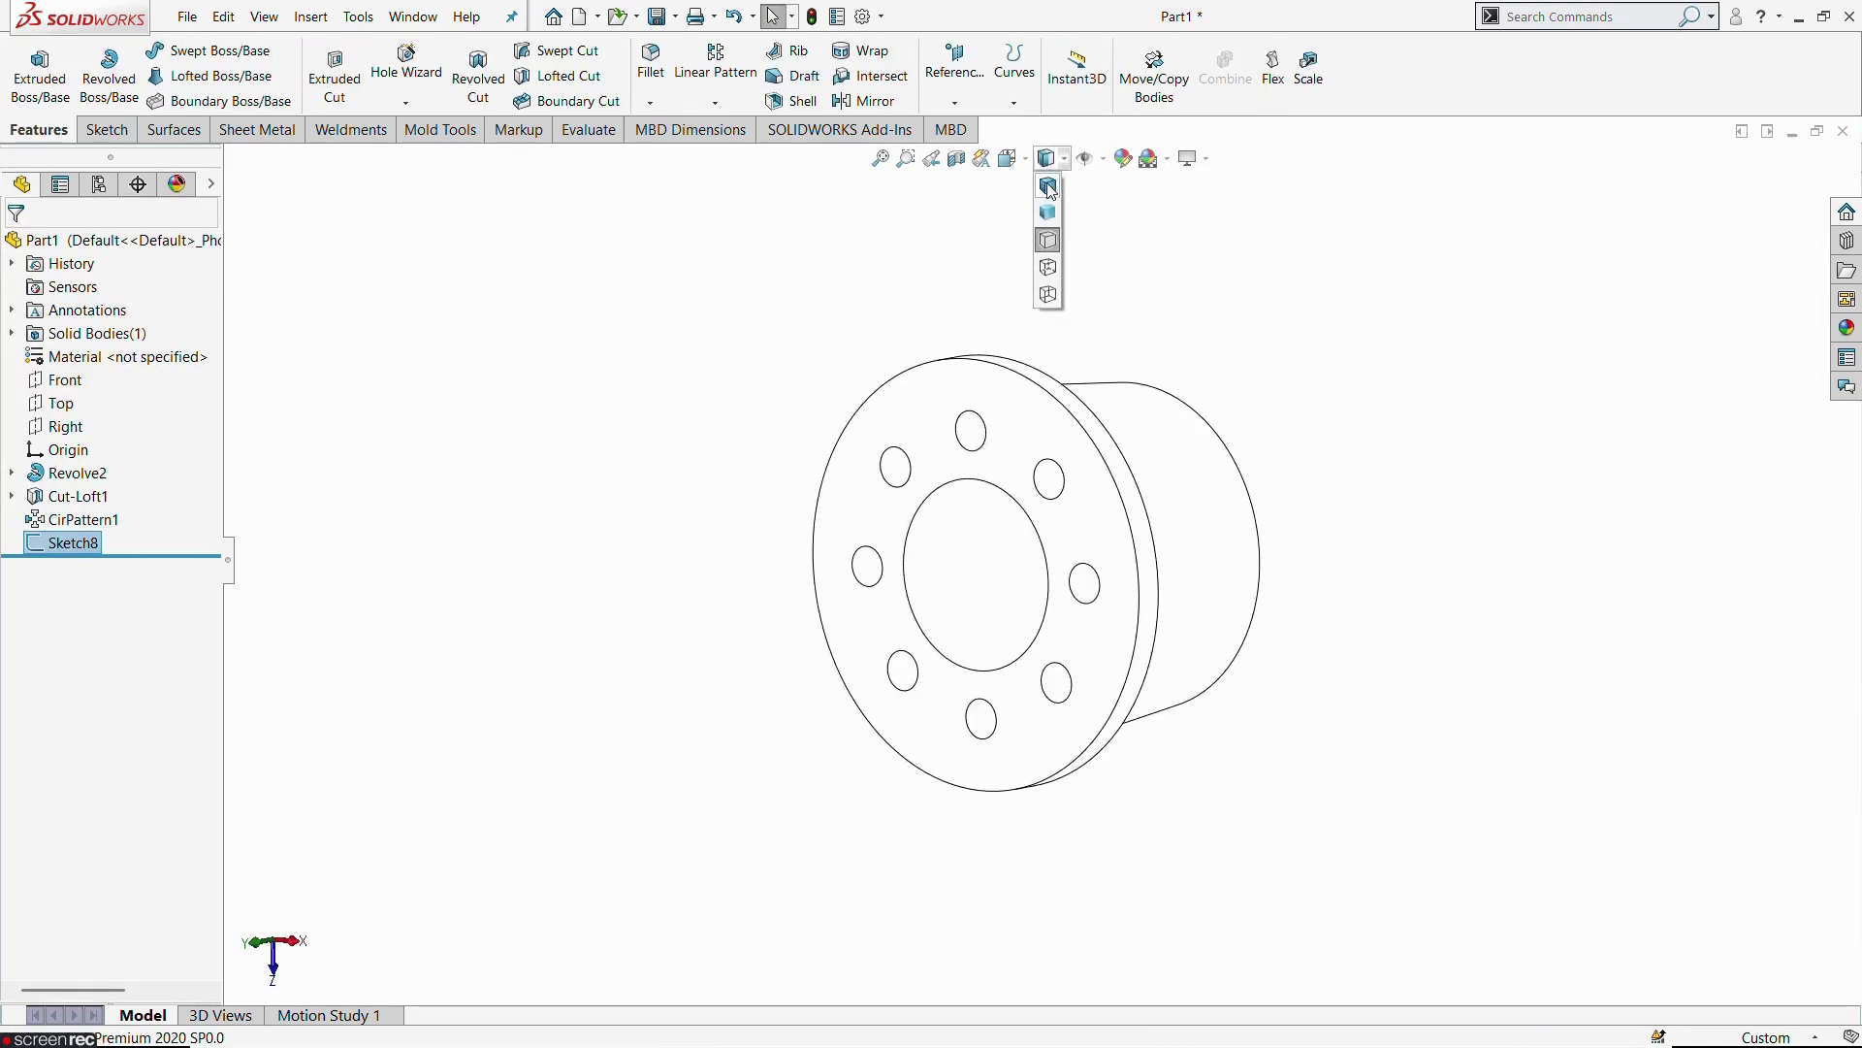
left_click(1048, 182)
middle_click_drag(852, 615, 524, 563)
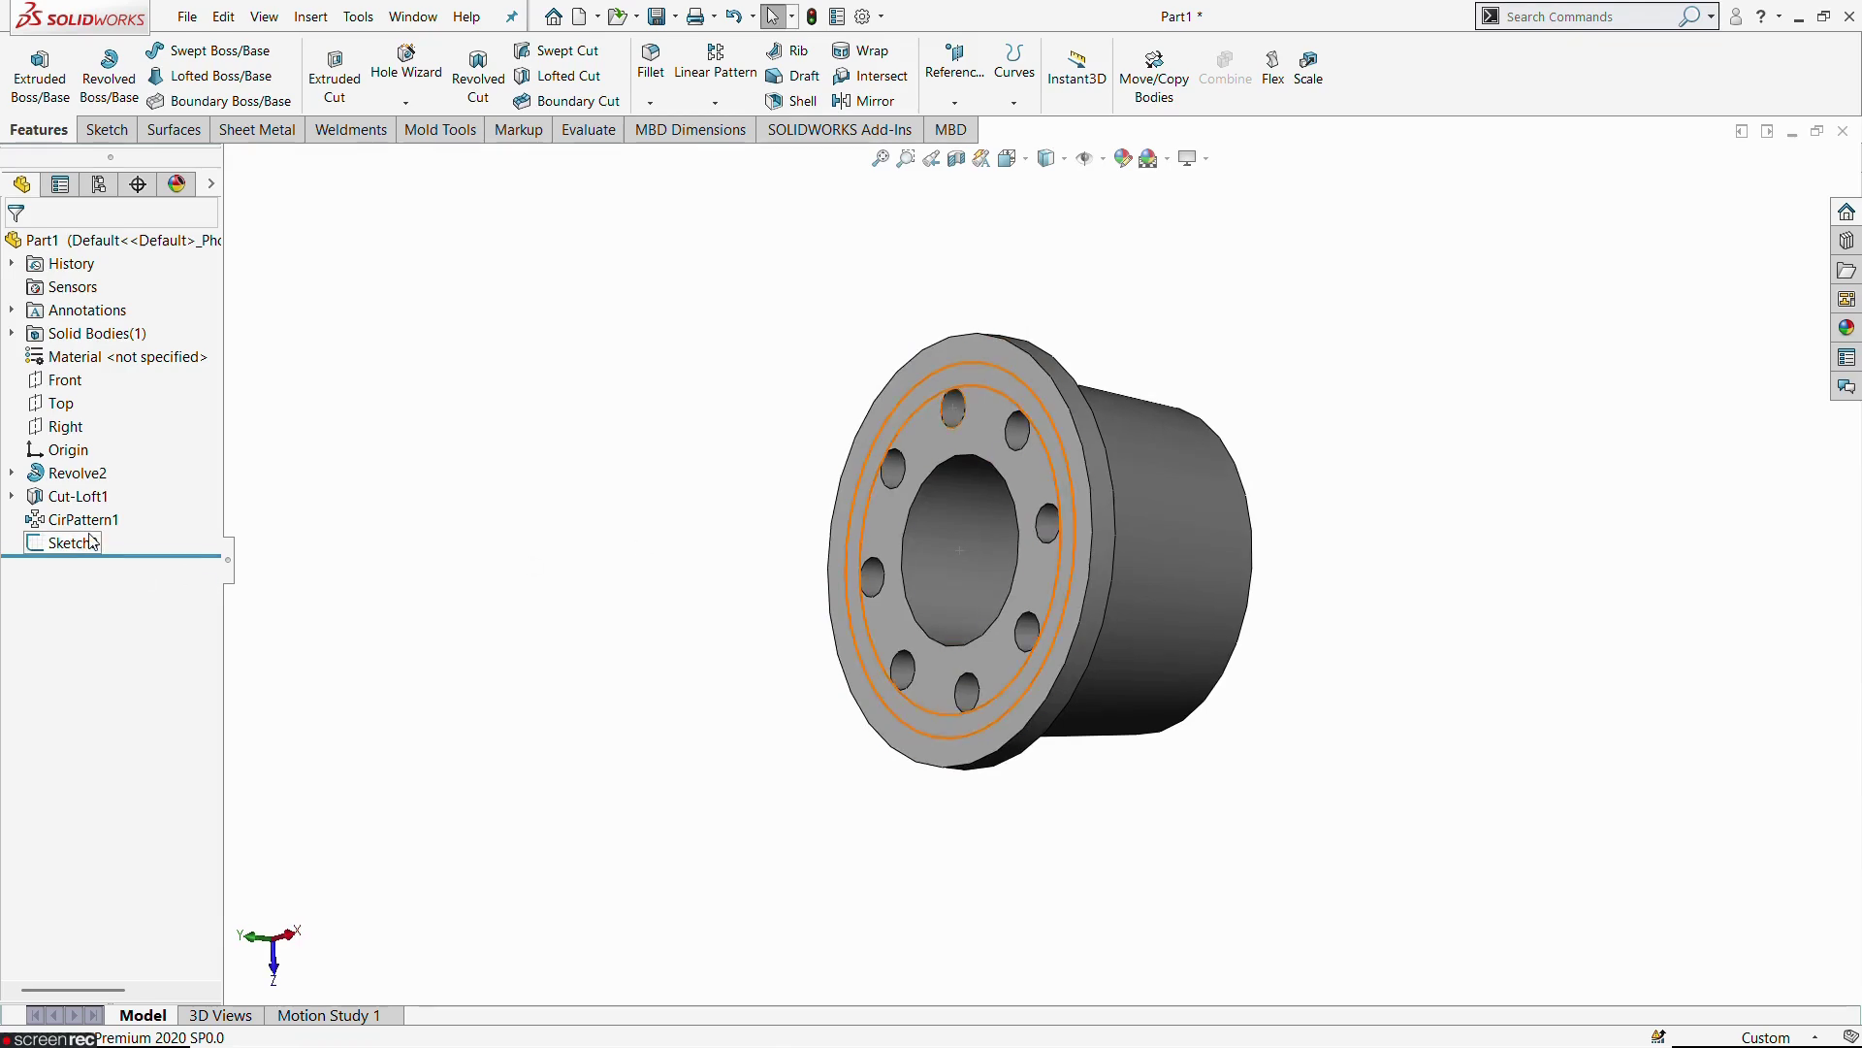
left_click(73, 543)
left_click(40, 68)
middle_click_drag(1233, 412, 830, 439)
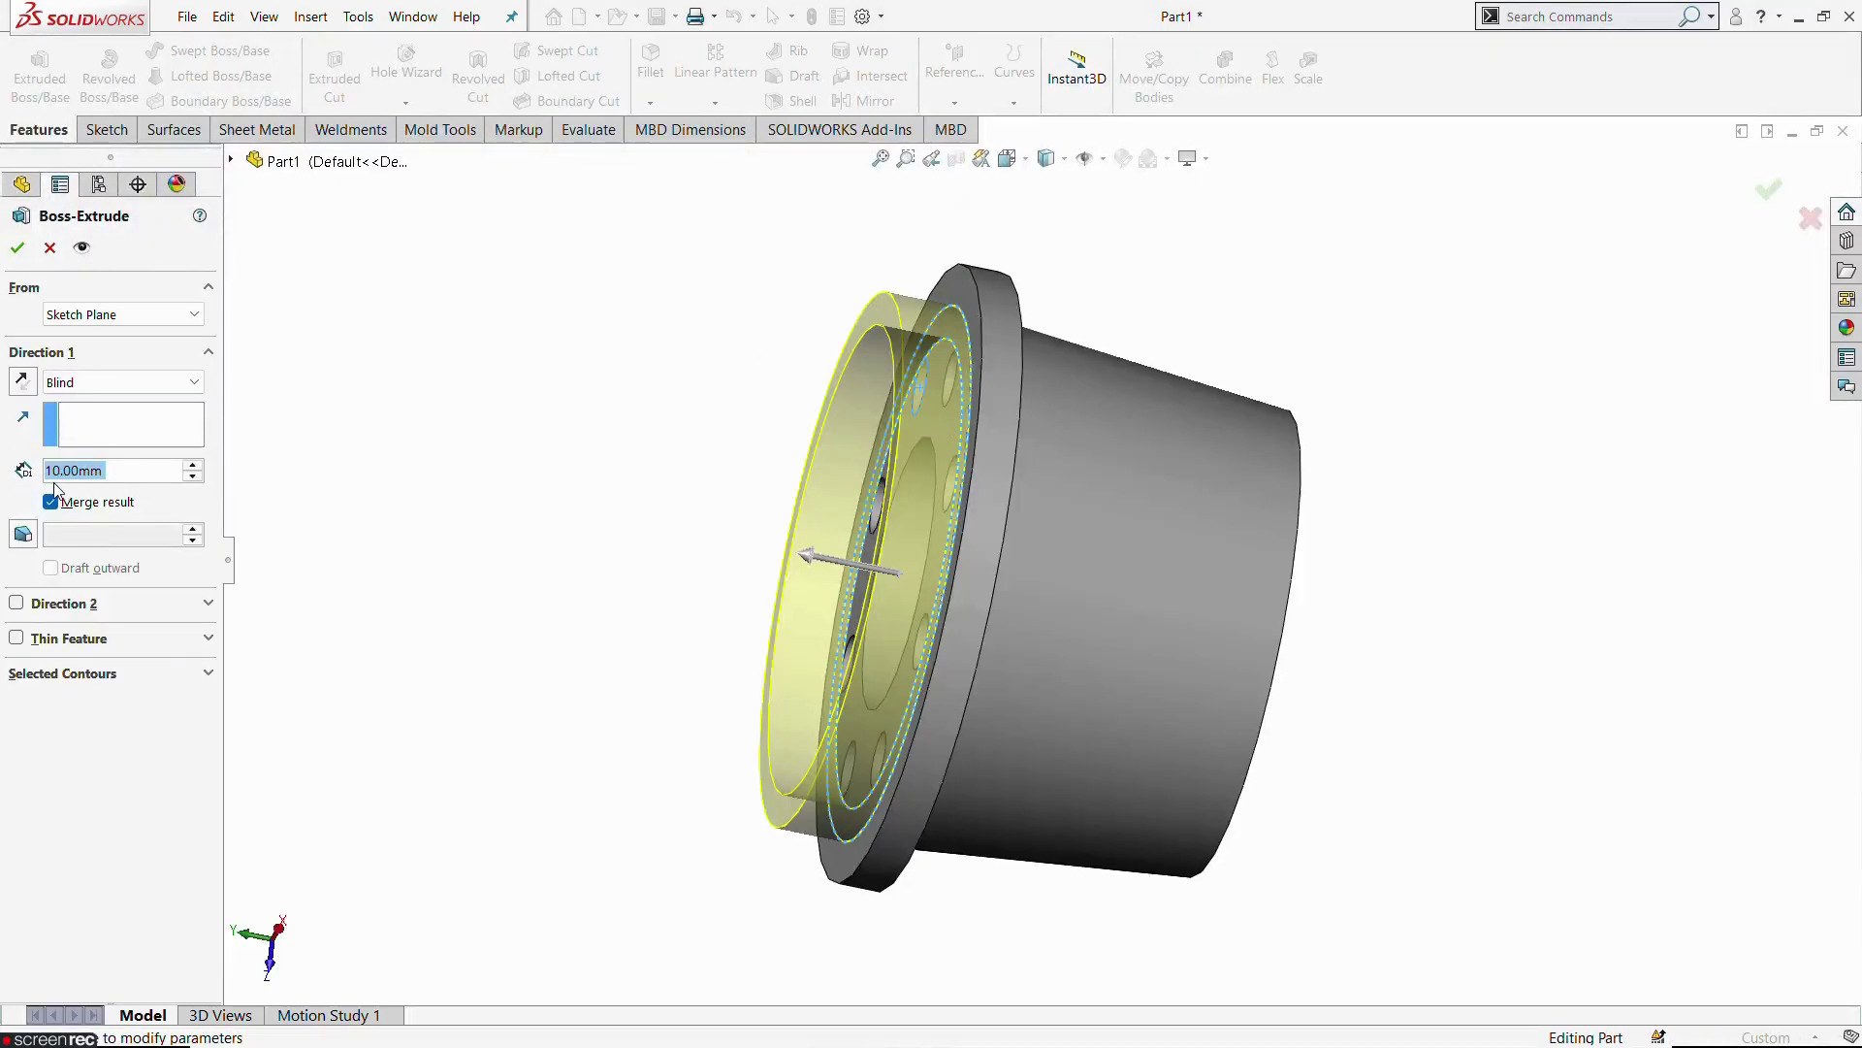
type("15")
key("Return")
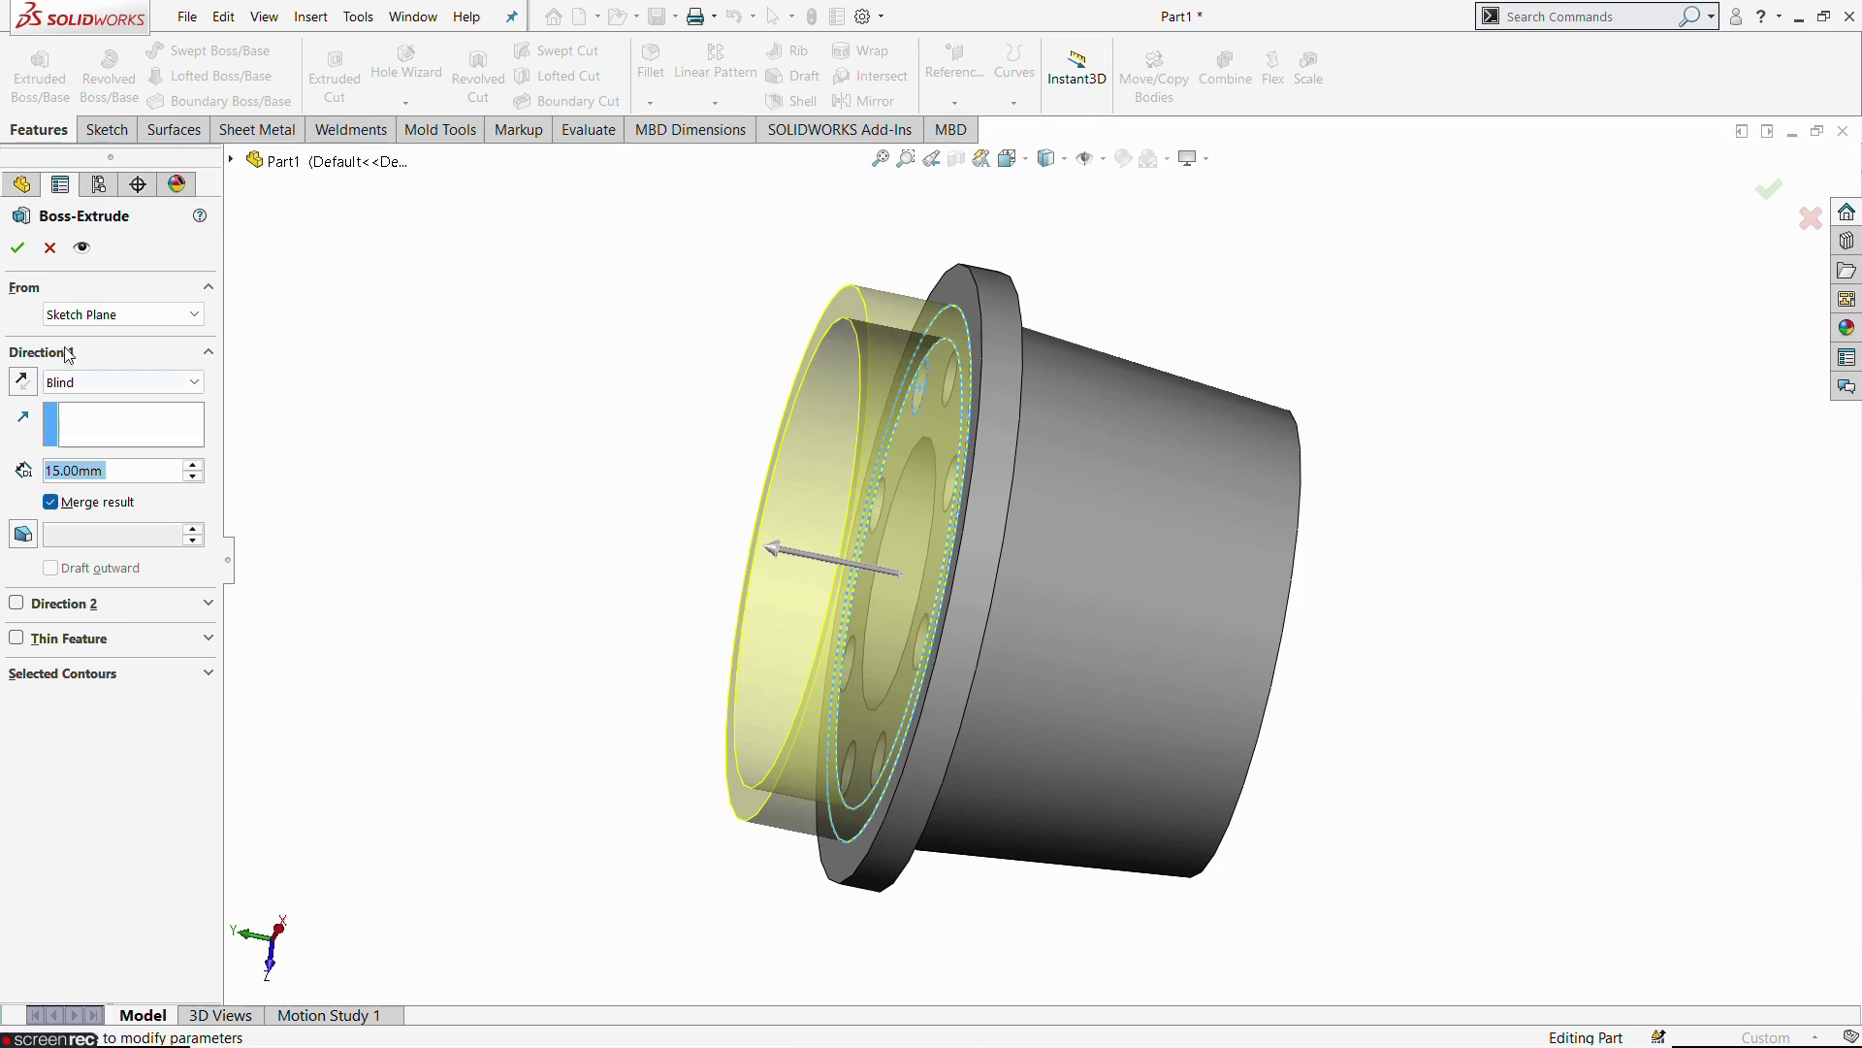
left_click(17, 247)
Section the hub along the Front plane, view the cut straight on and compare it with the reference drawing
middle_click_drag(553, 403, 1056, 301)
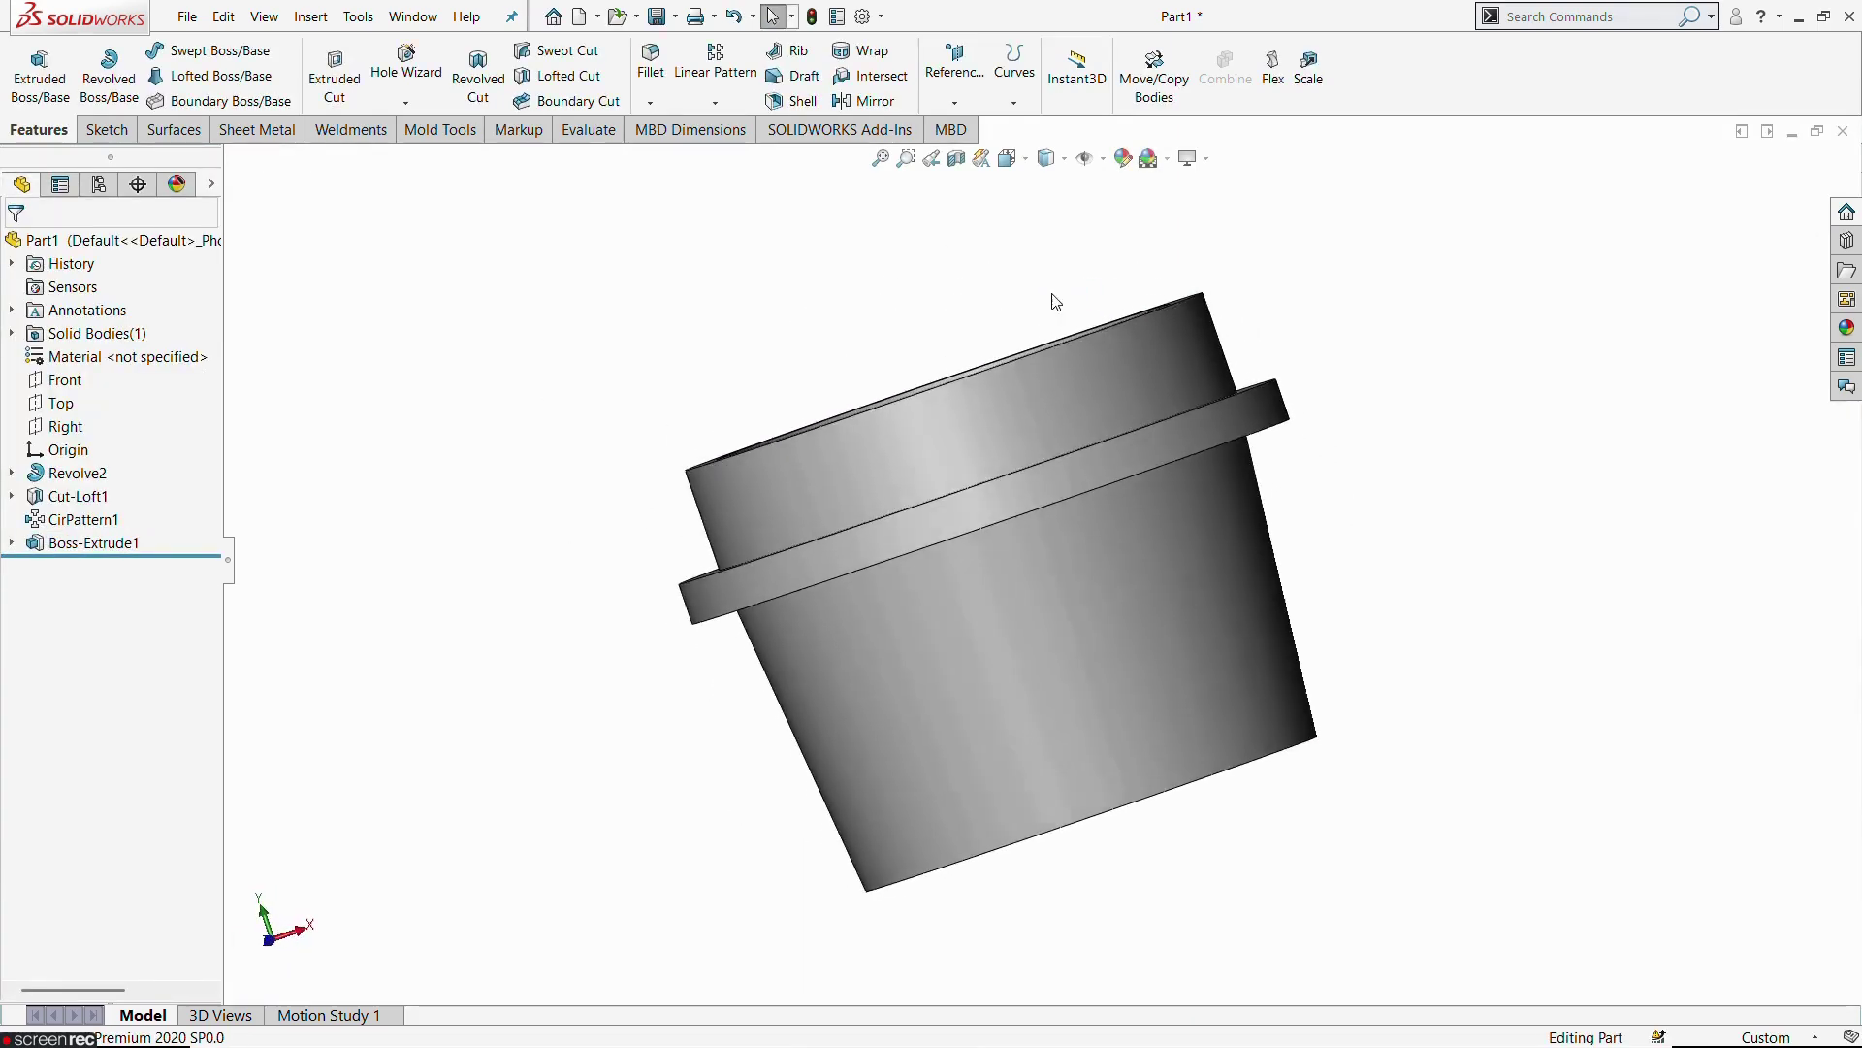
left_click(956, 158)
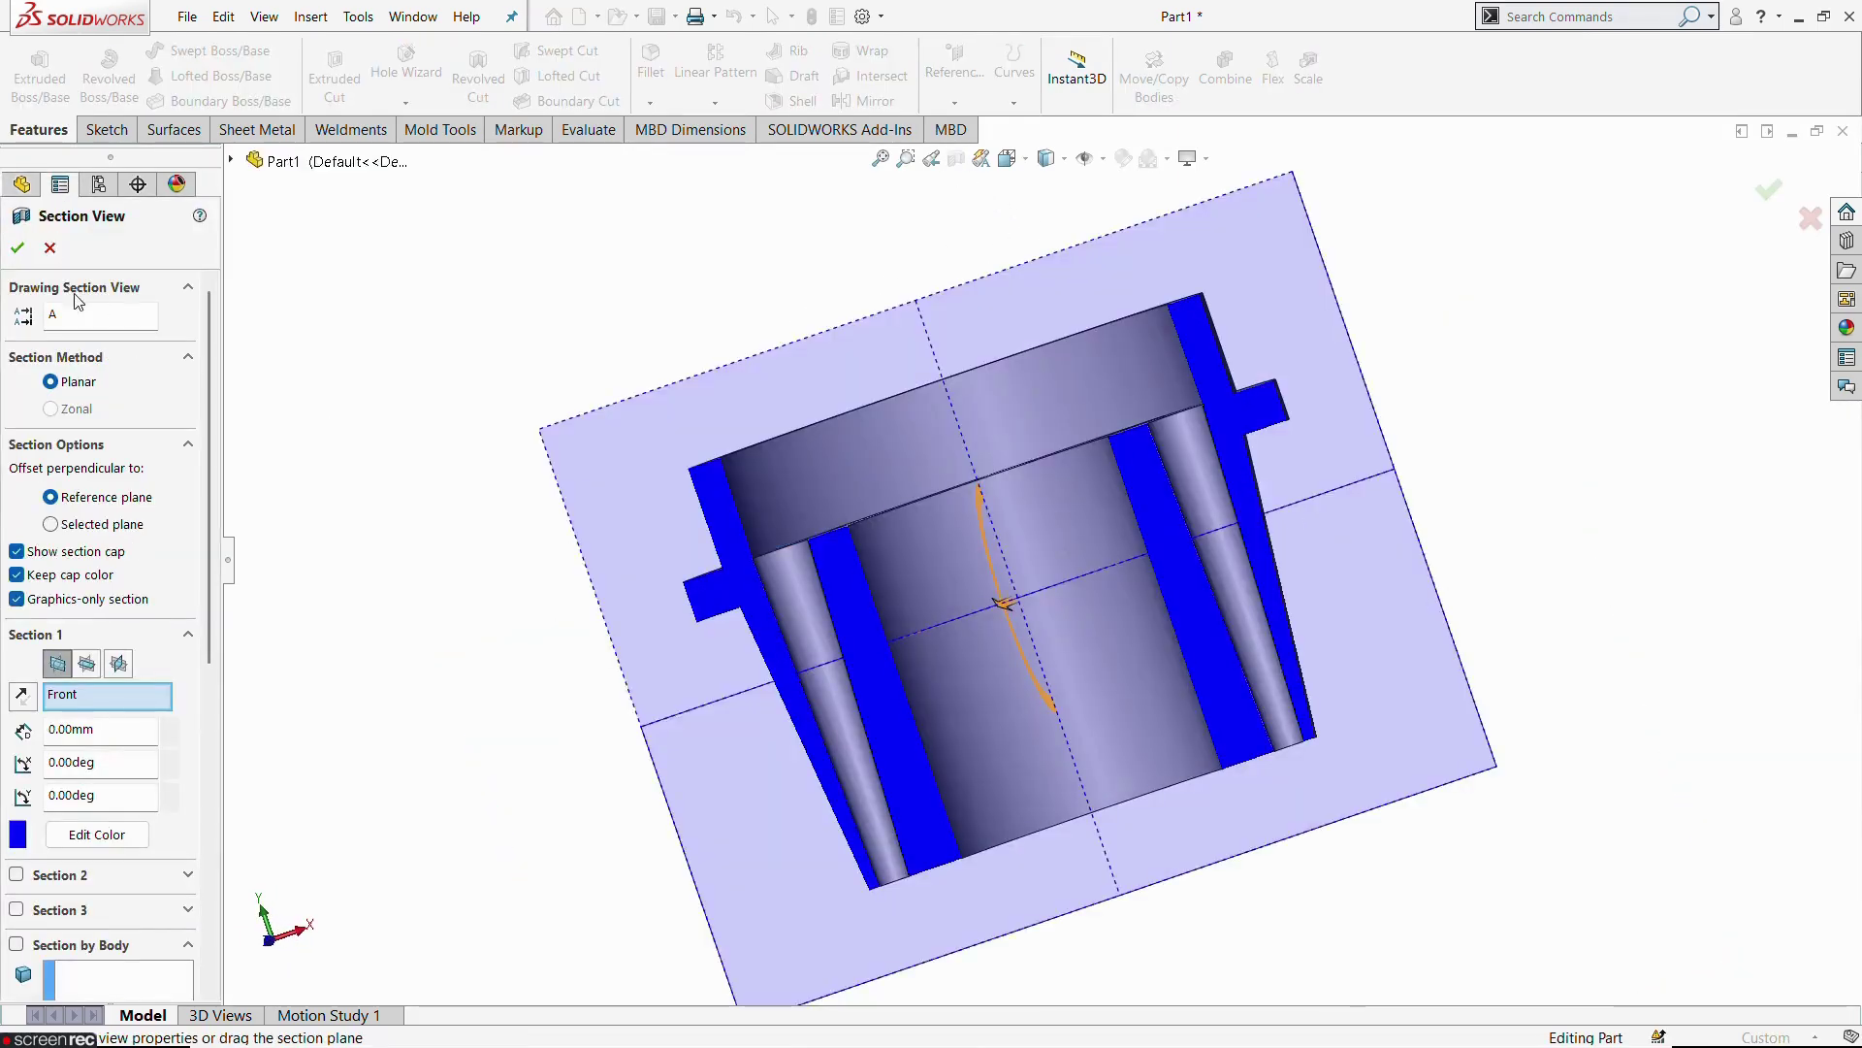
left_click(20, 250)
key("space")
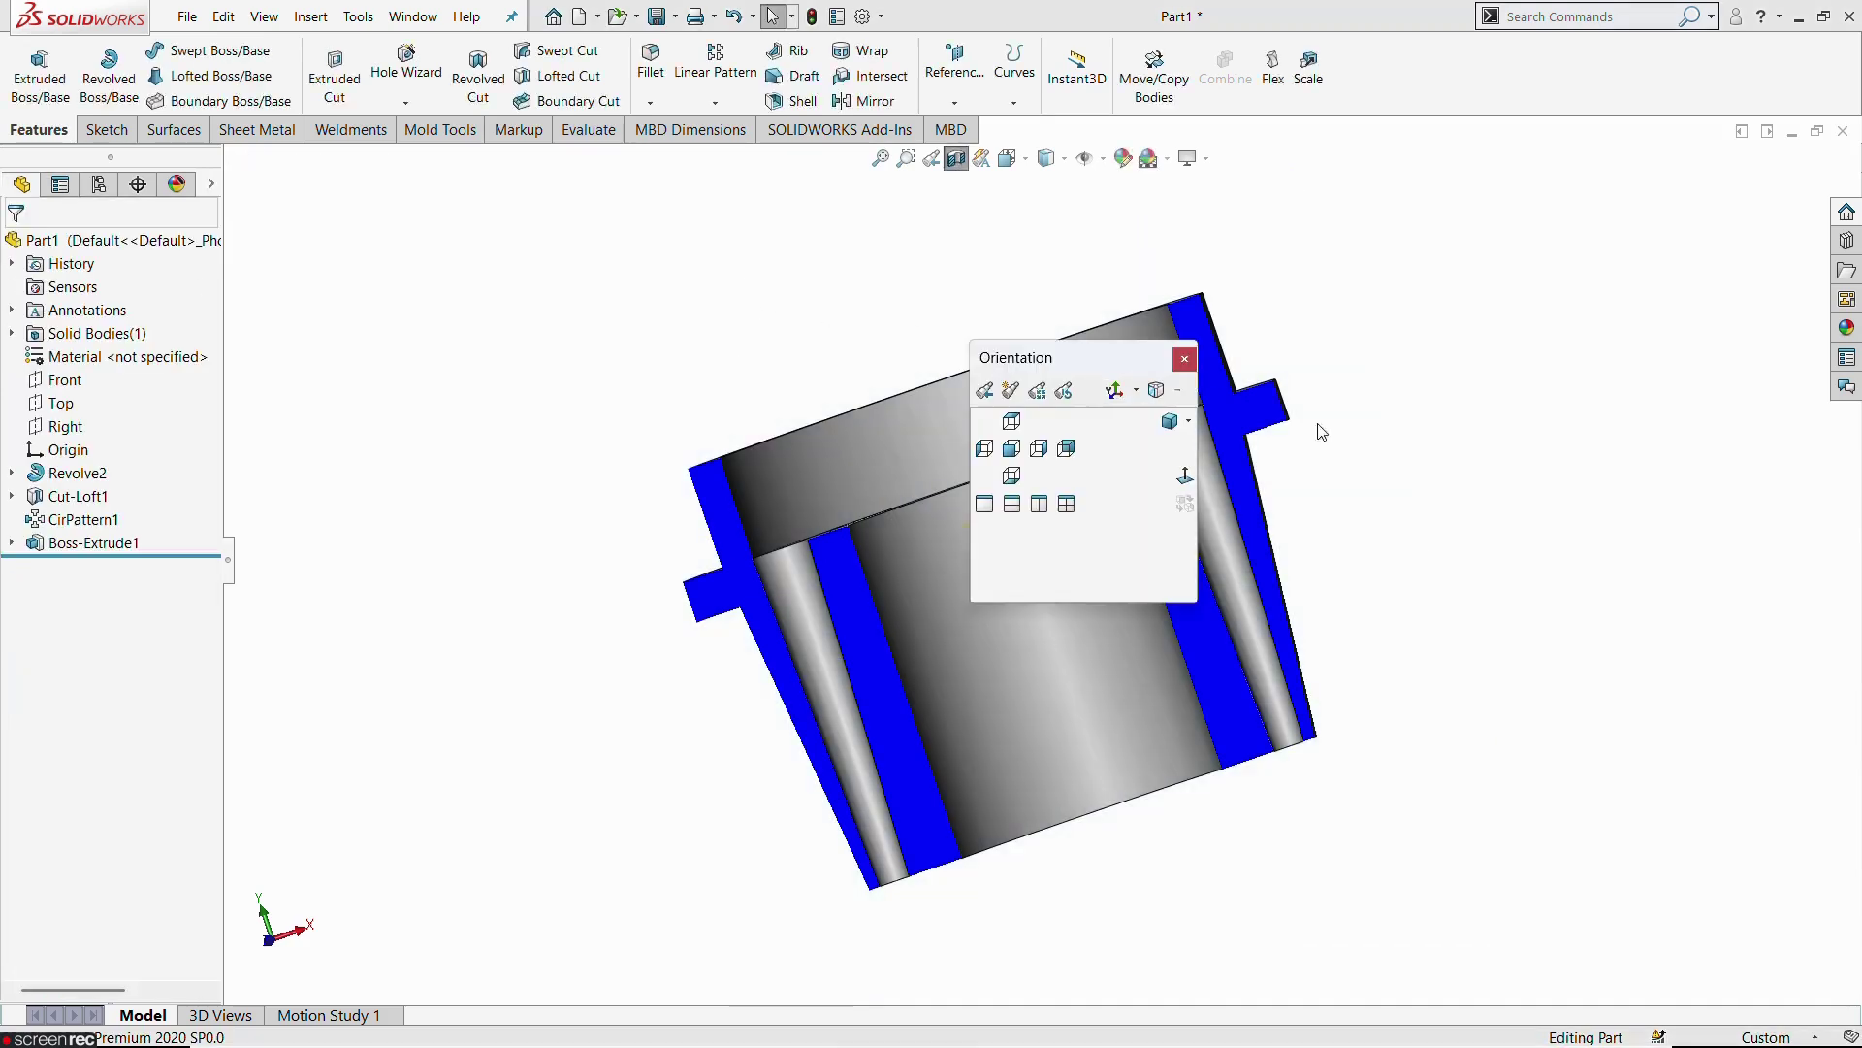
left_click(1175, 480)
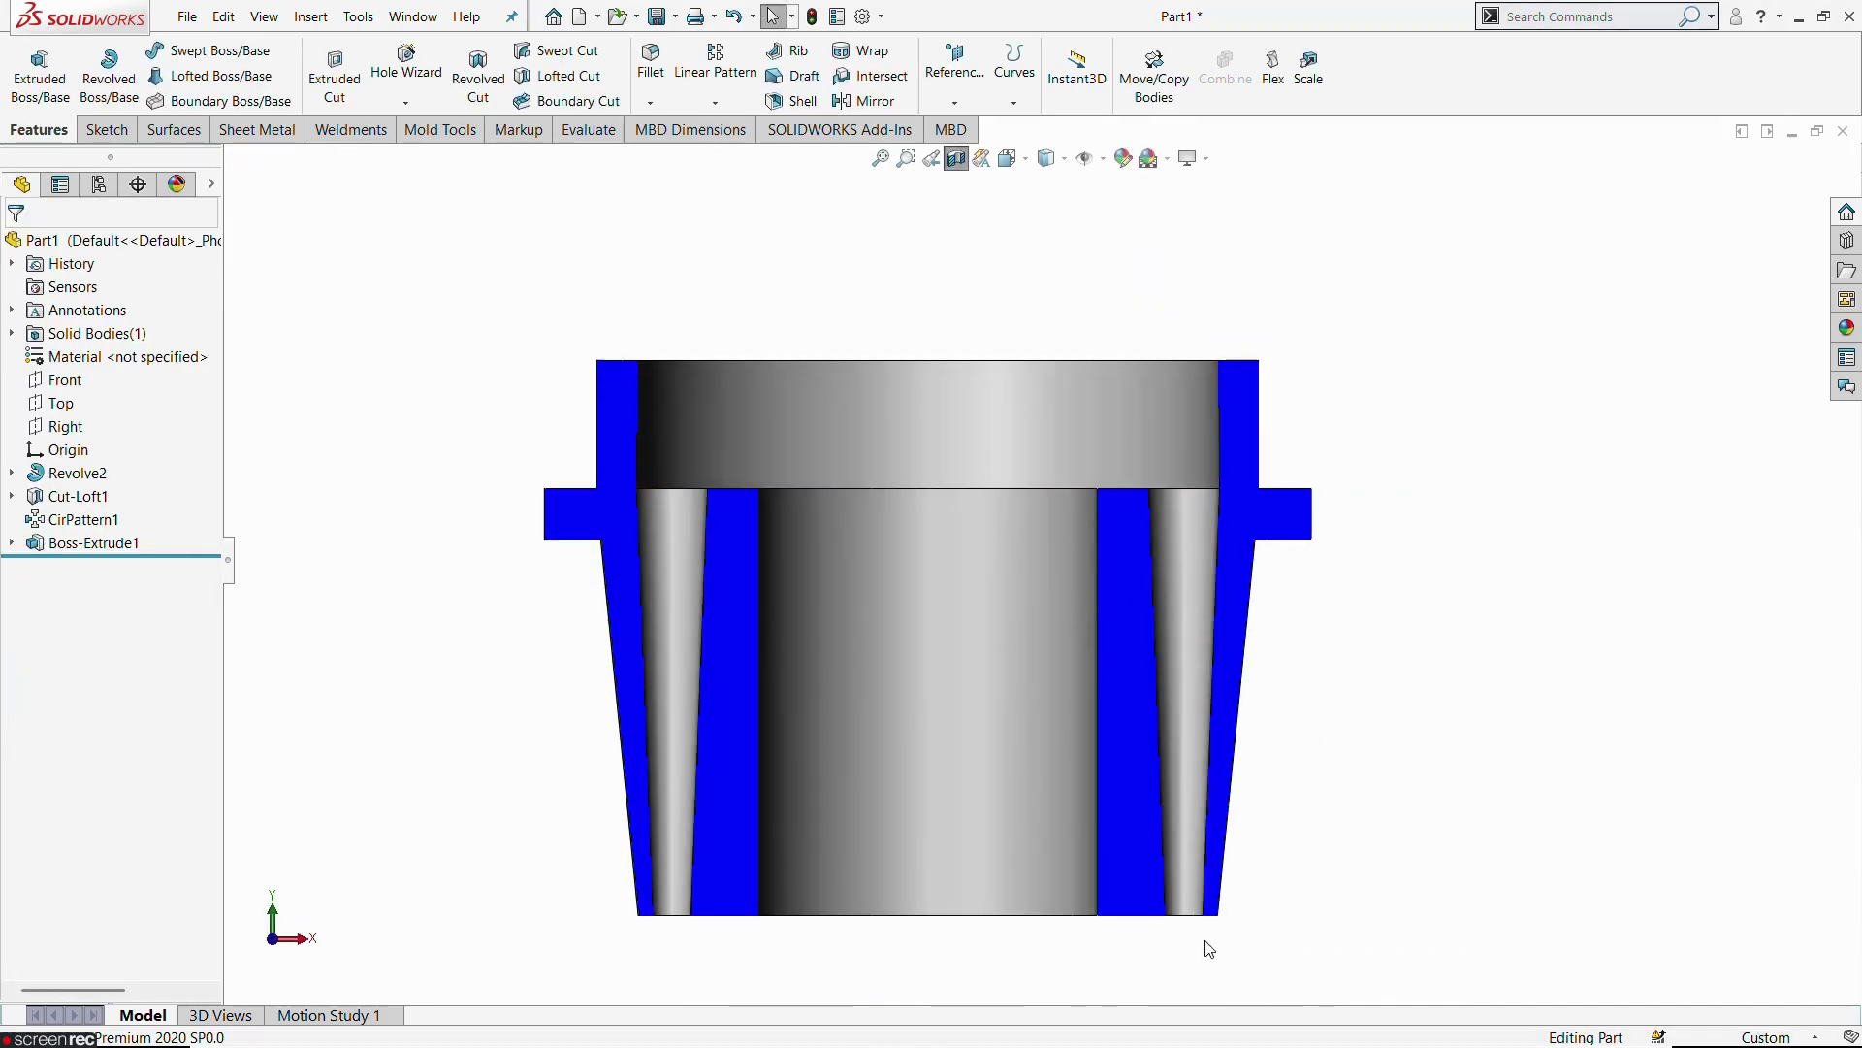
key("alt+Tab")
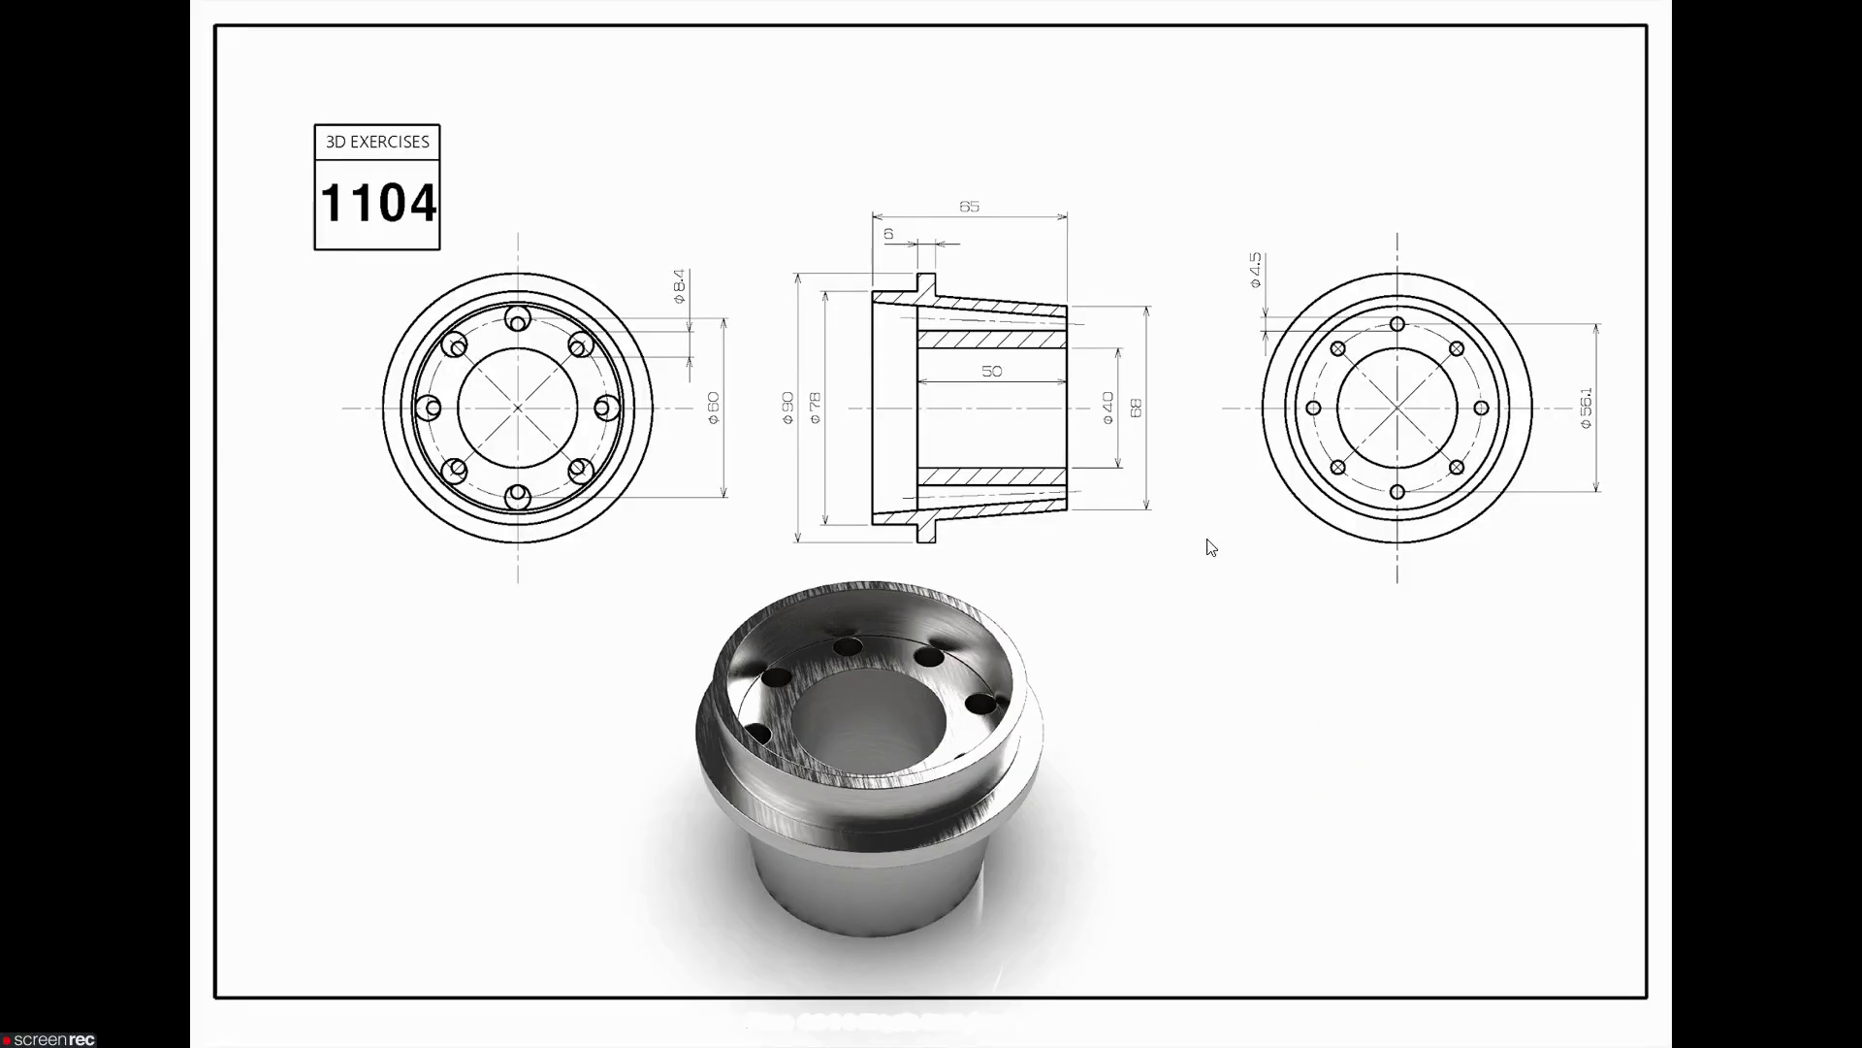